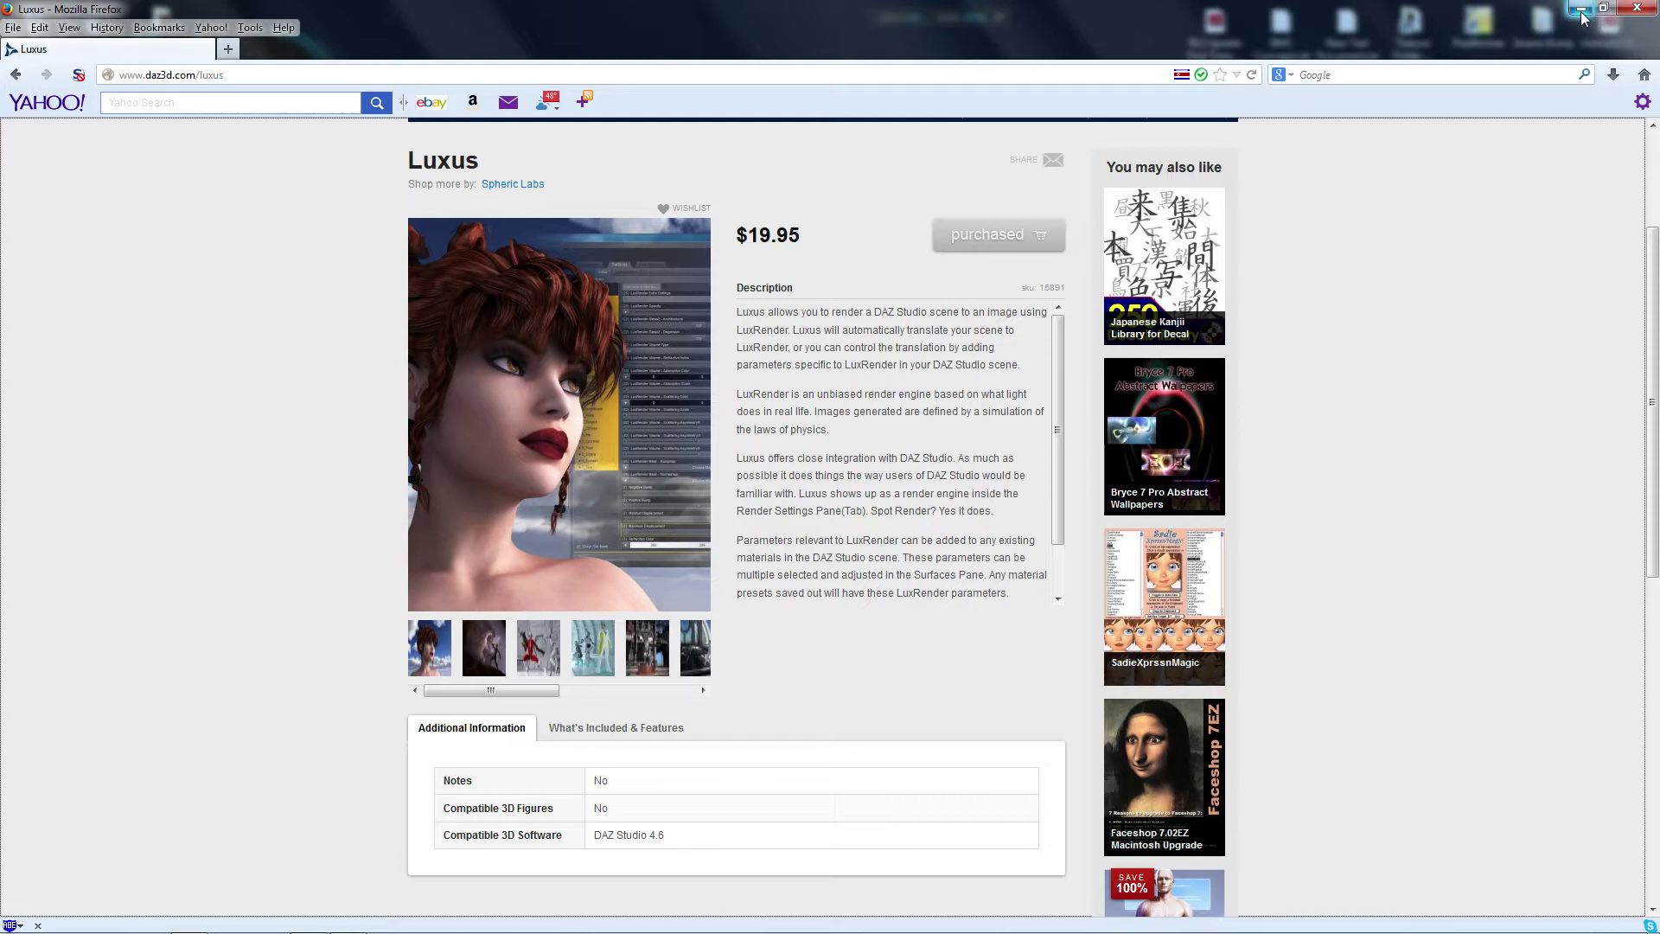
# Switch to DAZ Studio and merge the !VikingVillage scene subset into the empty scene.
pyautogui.click(1582, 11)
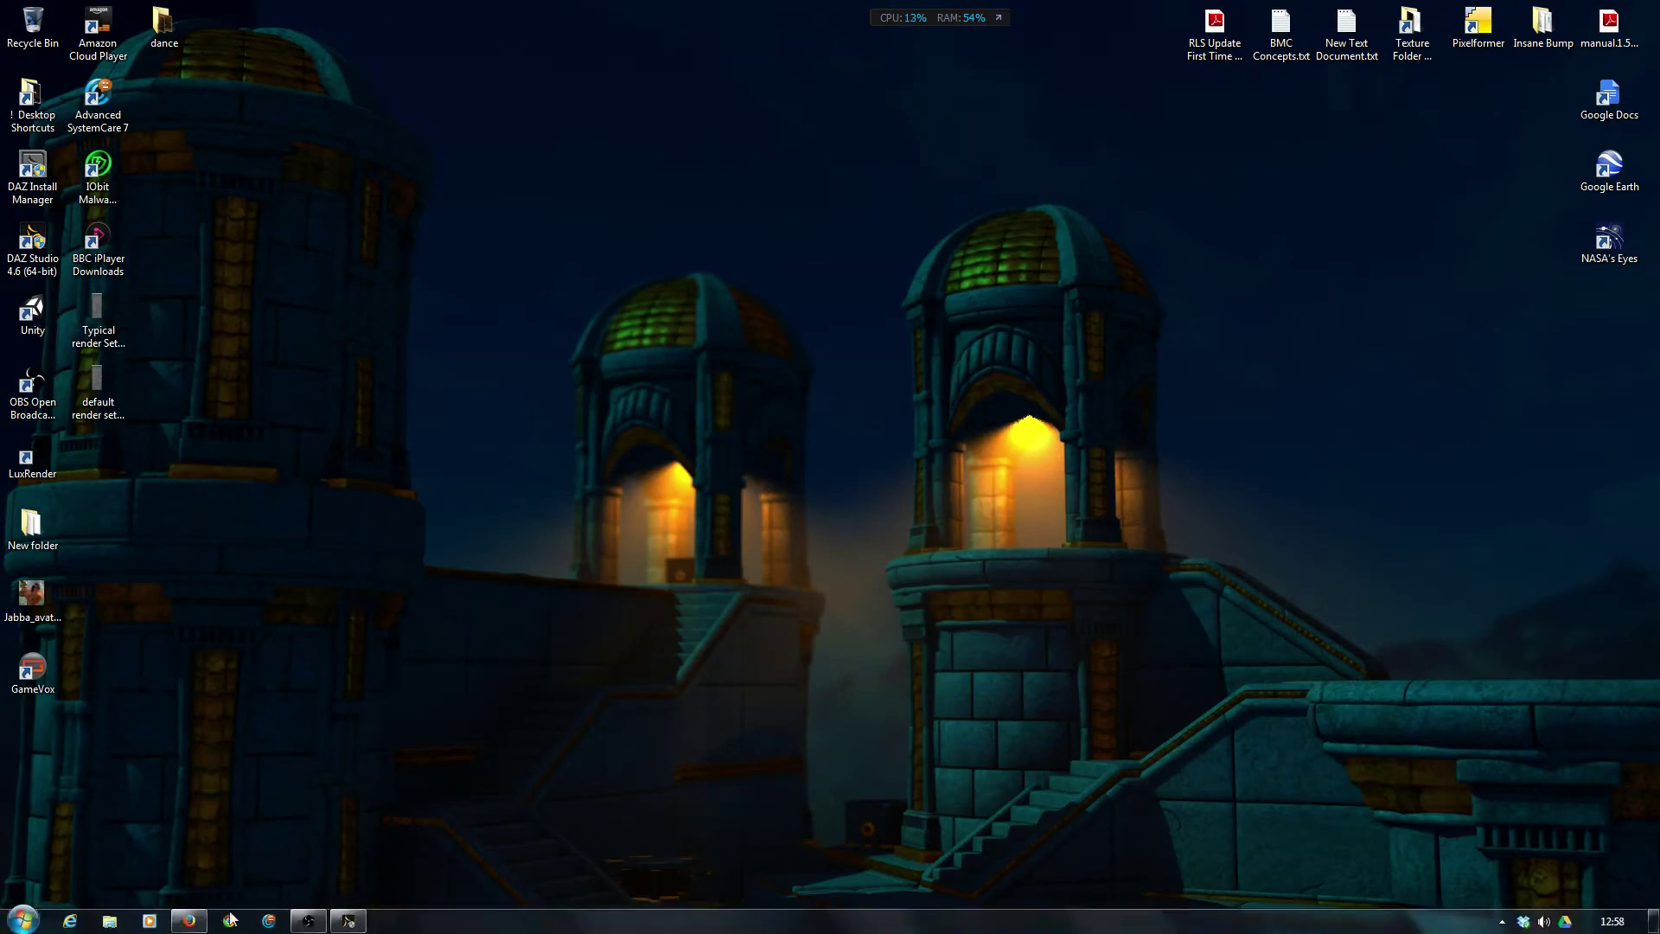
pyautogui.click(350, 921)
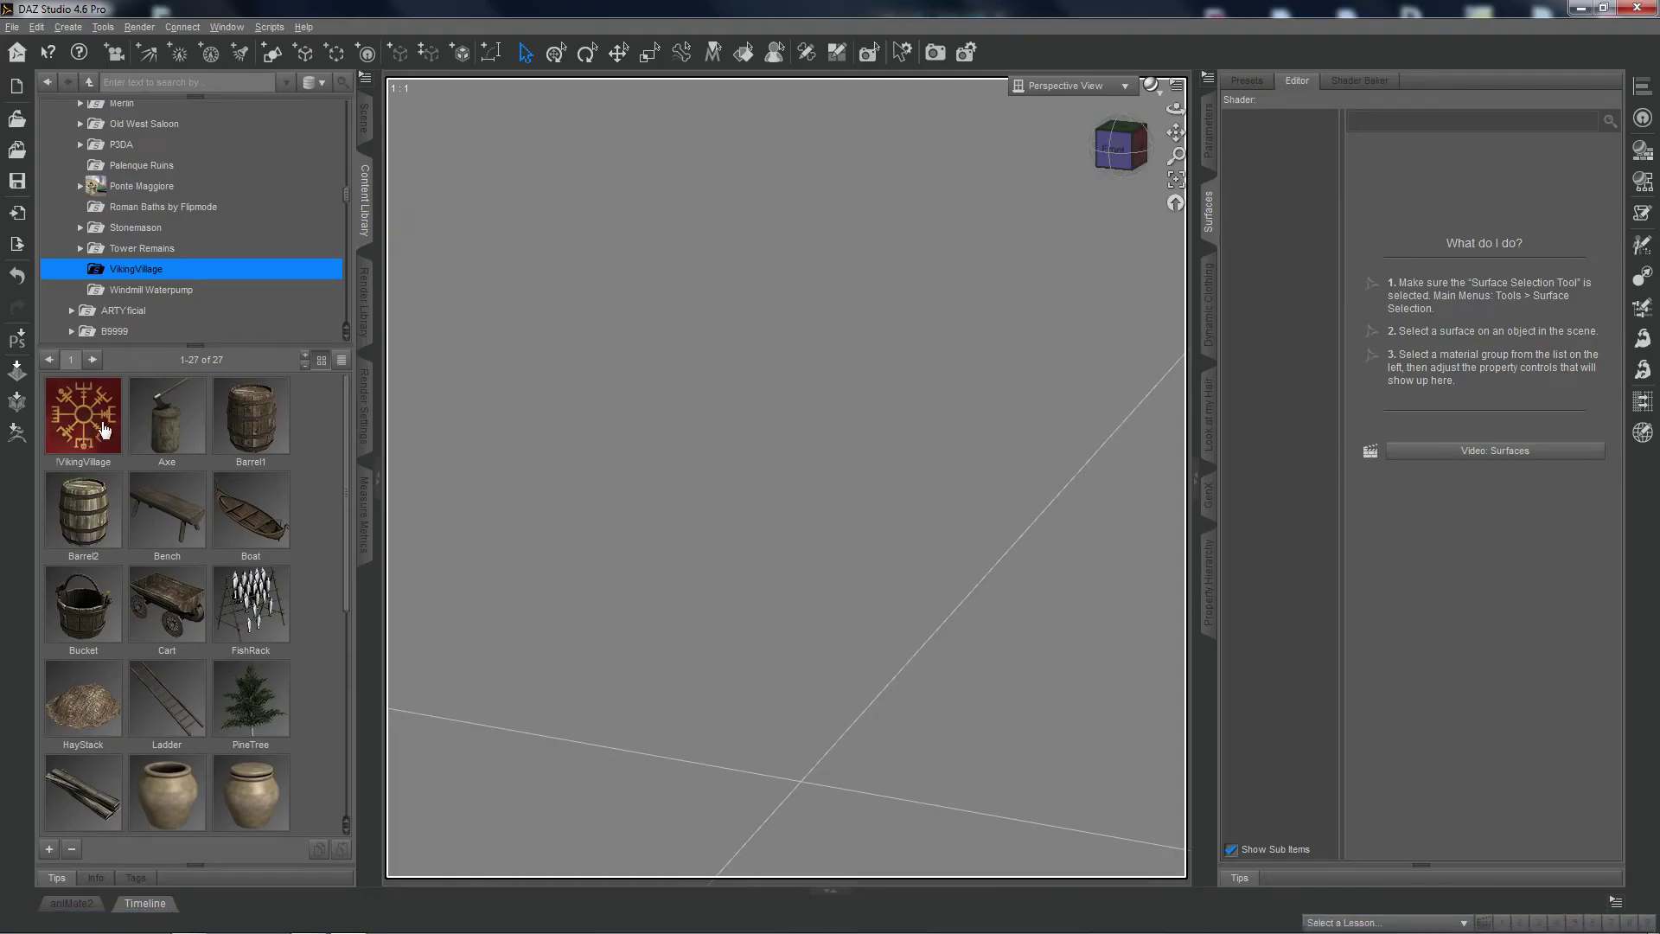
pyautogui.moveTo(85, 435)
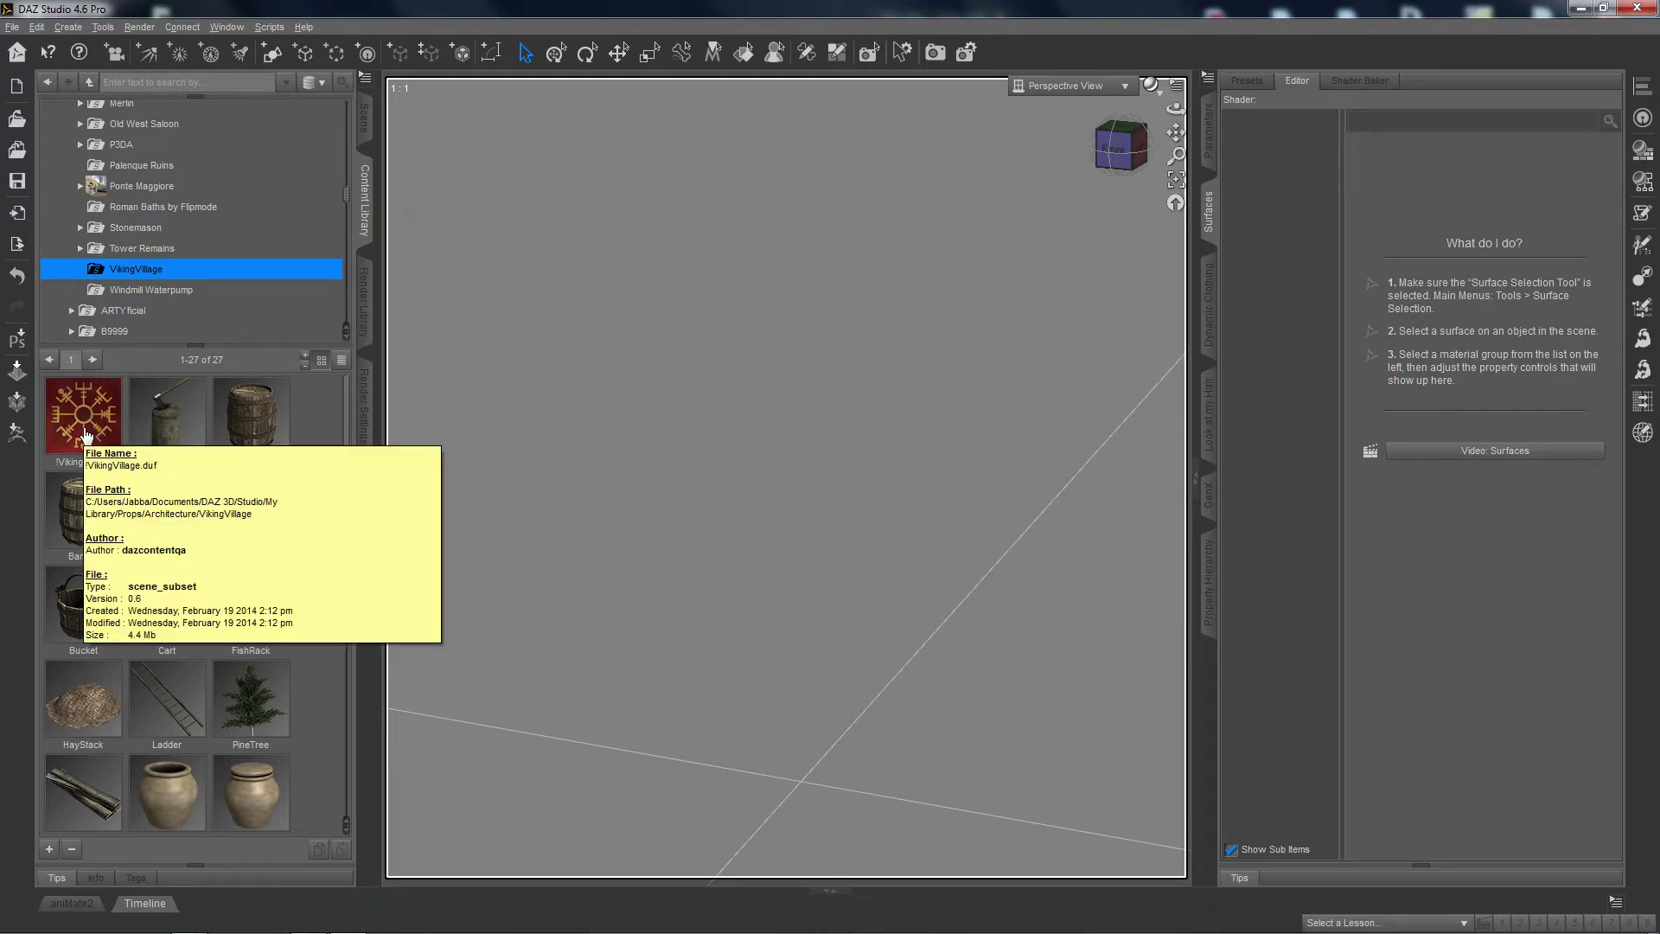
pyautogui.rightClick(87, 421)
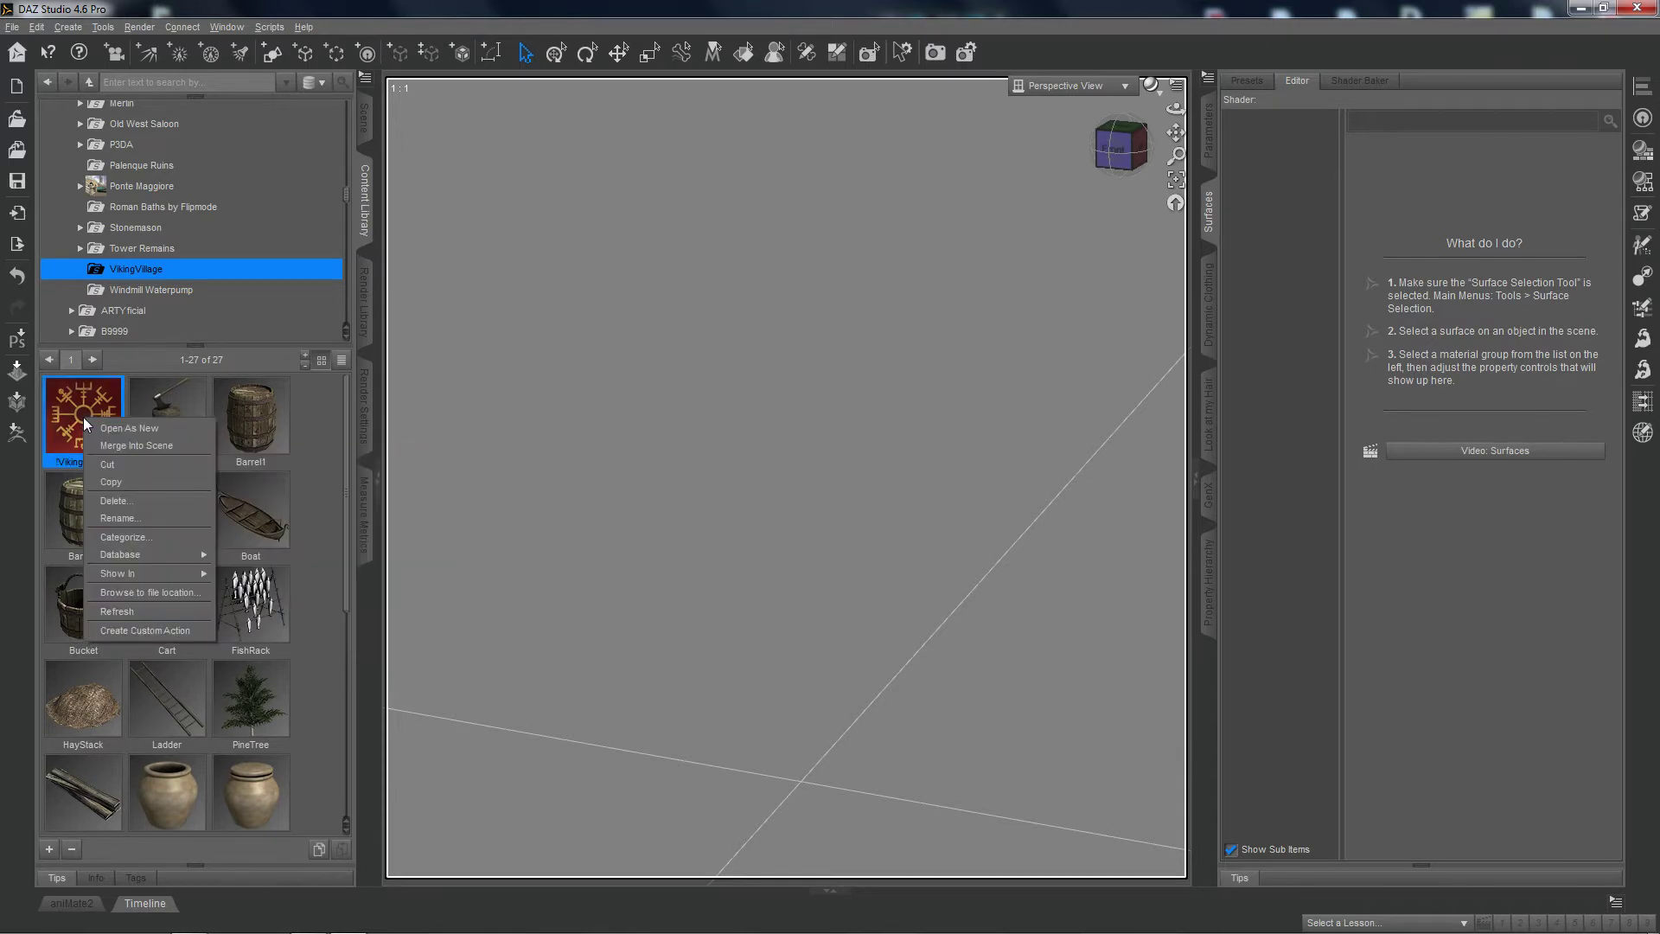
pyautogui.click(108, 446)
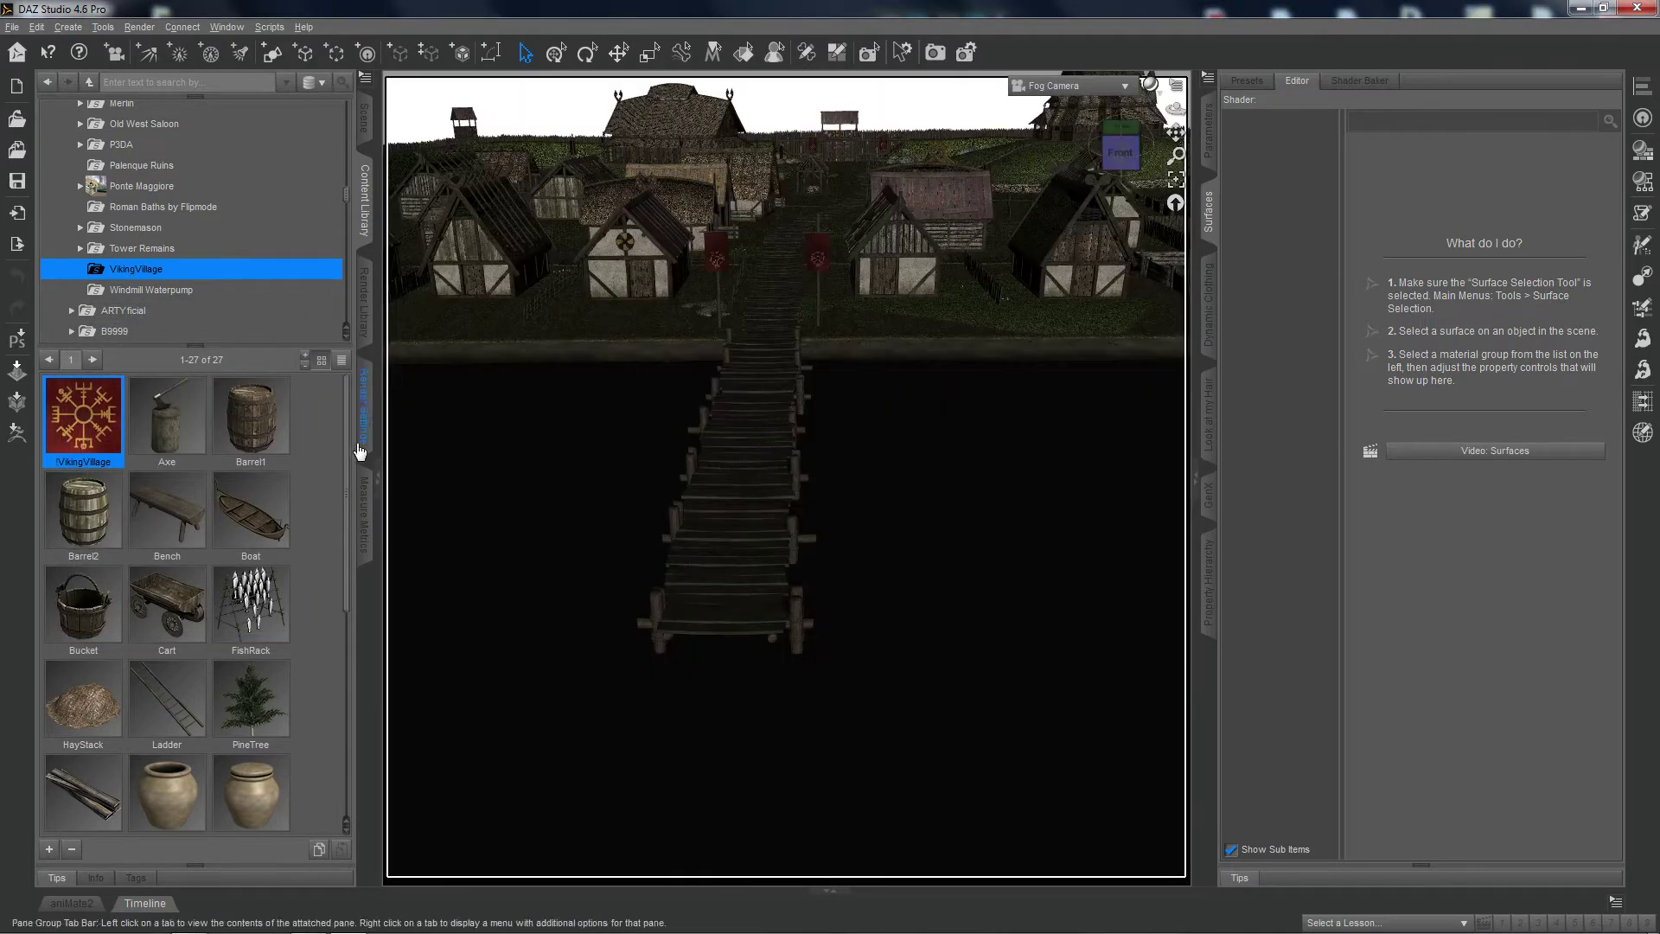
# Apply VV-Skydome.jpg as the SkyDome surface's diffuse colour map and raise its diffuse strength to the maximum.
pyautogui.click(366, 115)
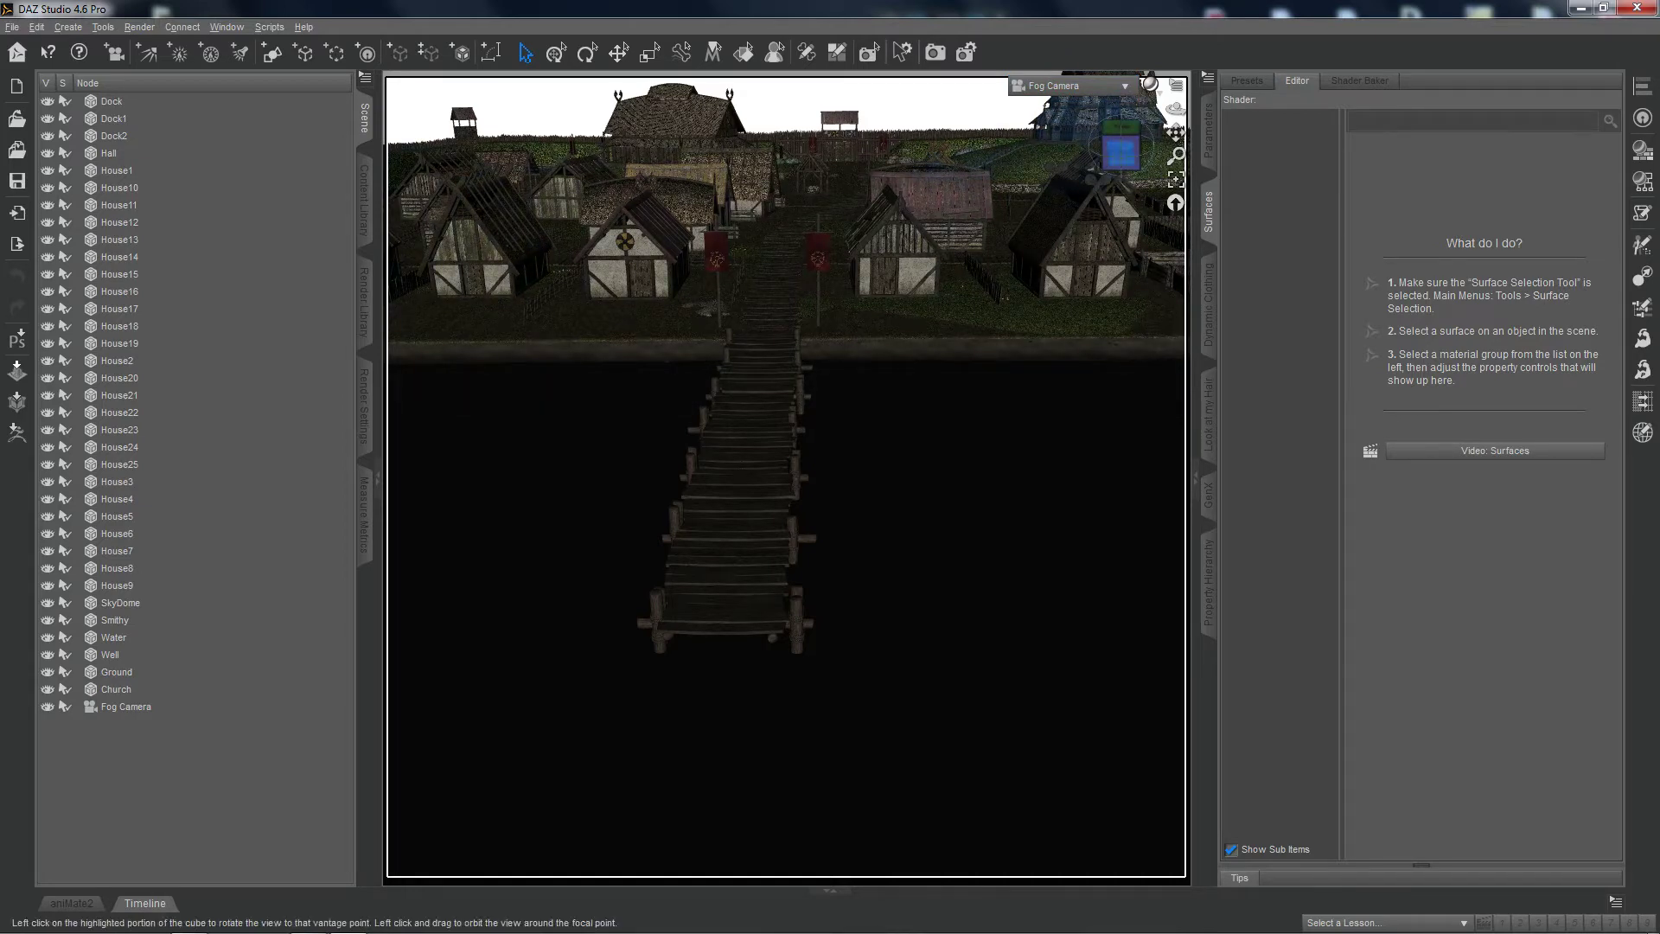
pyautogui.moveTo(1121, 153); pyautogui.dragTo(1121, 166)
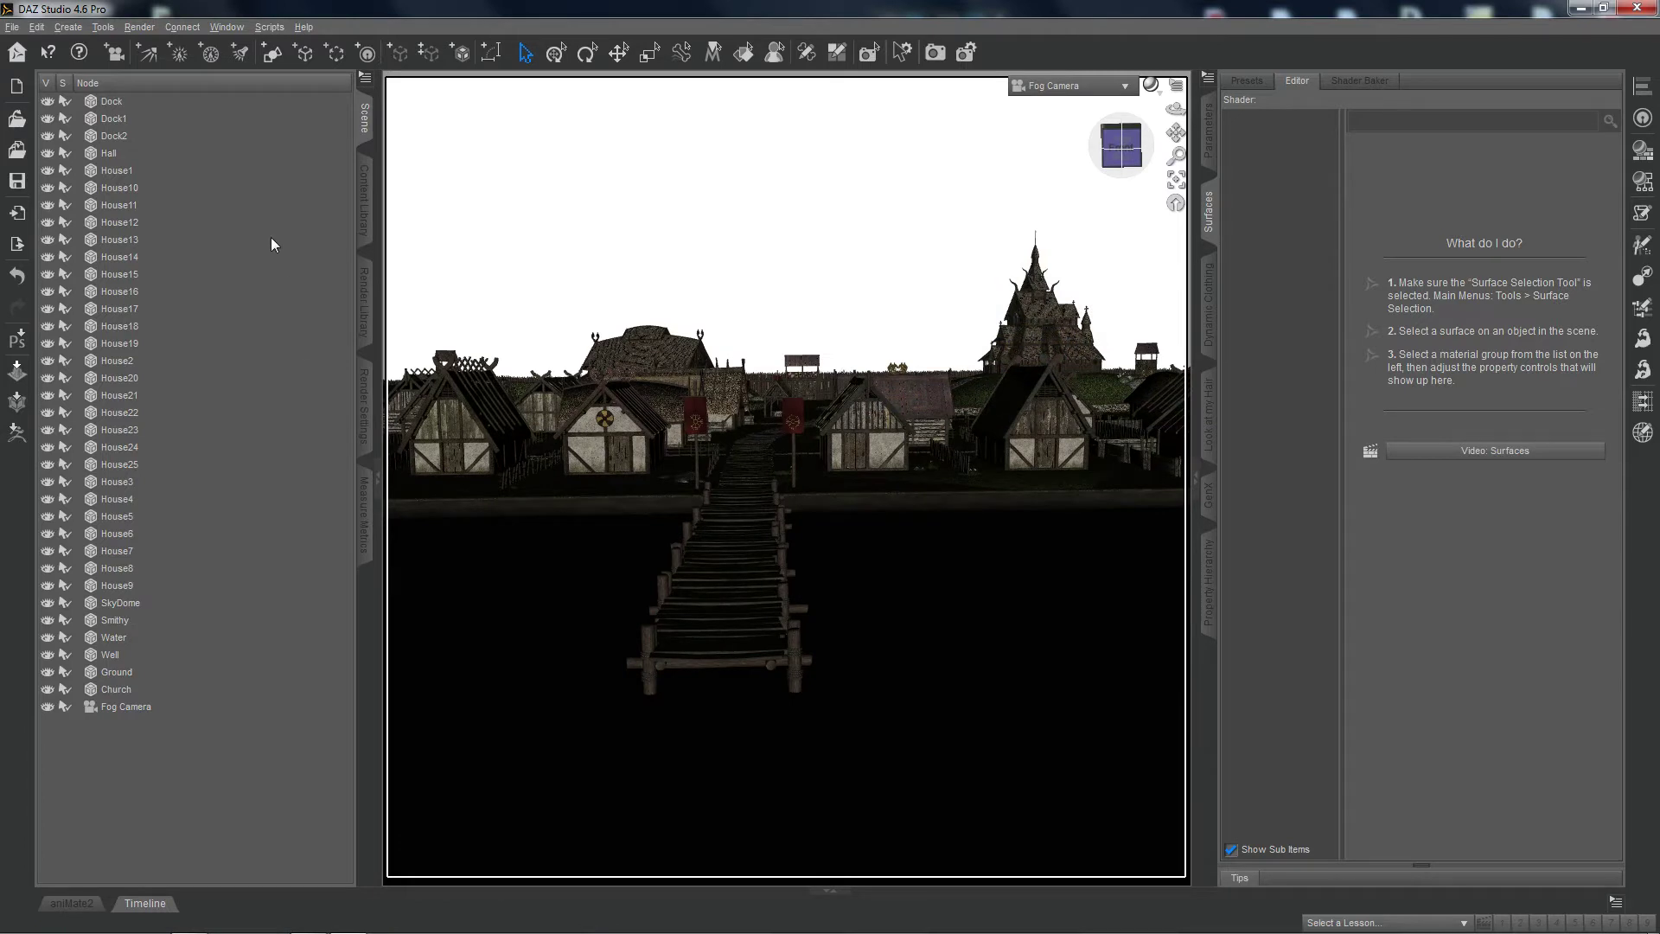
pyautogui.click(121, 598)
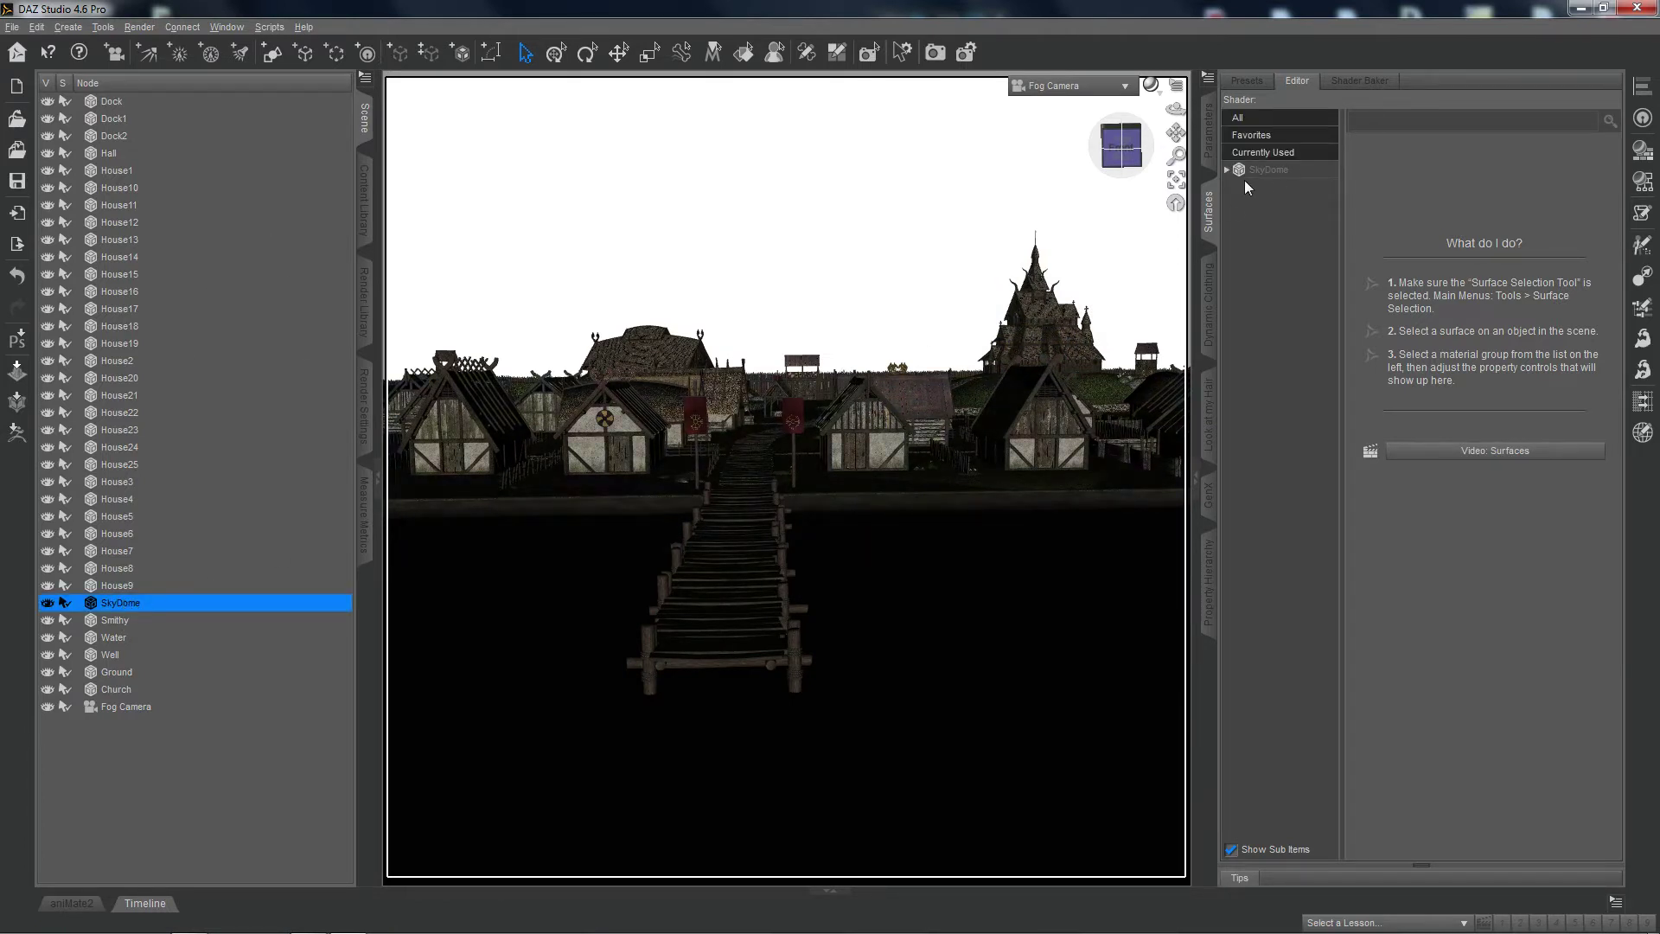
pyautogui.click(1227, 171)
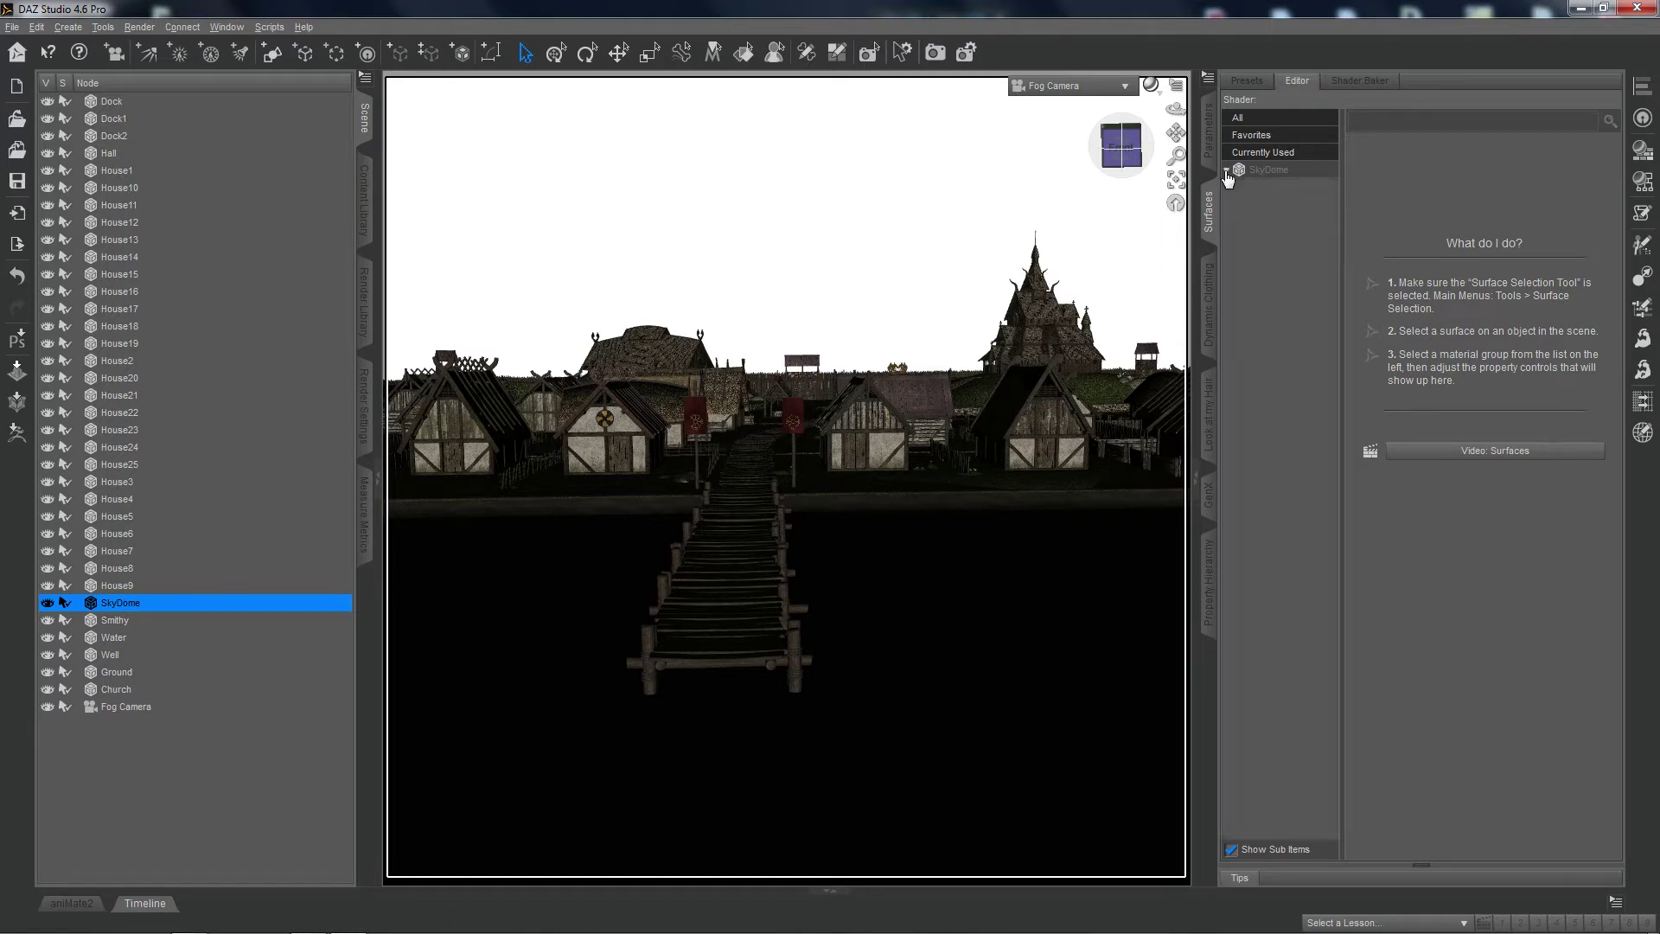
pyautogui.click(1245, 189)
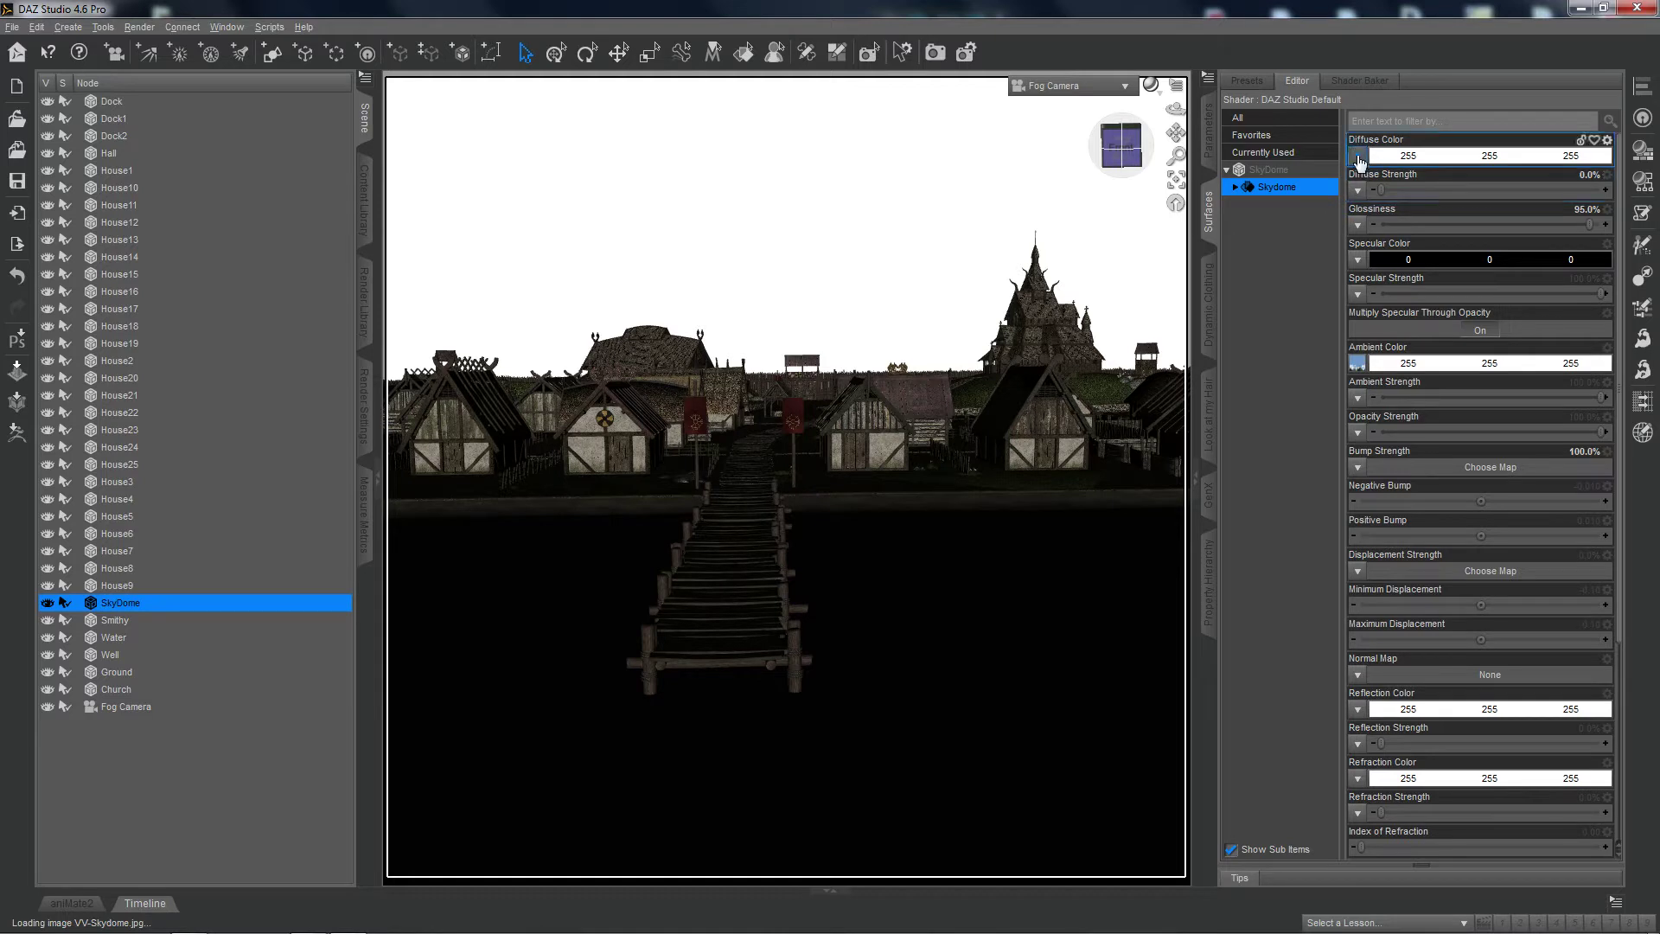
pyautogui.moveTo(1359, 363)
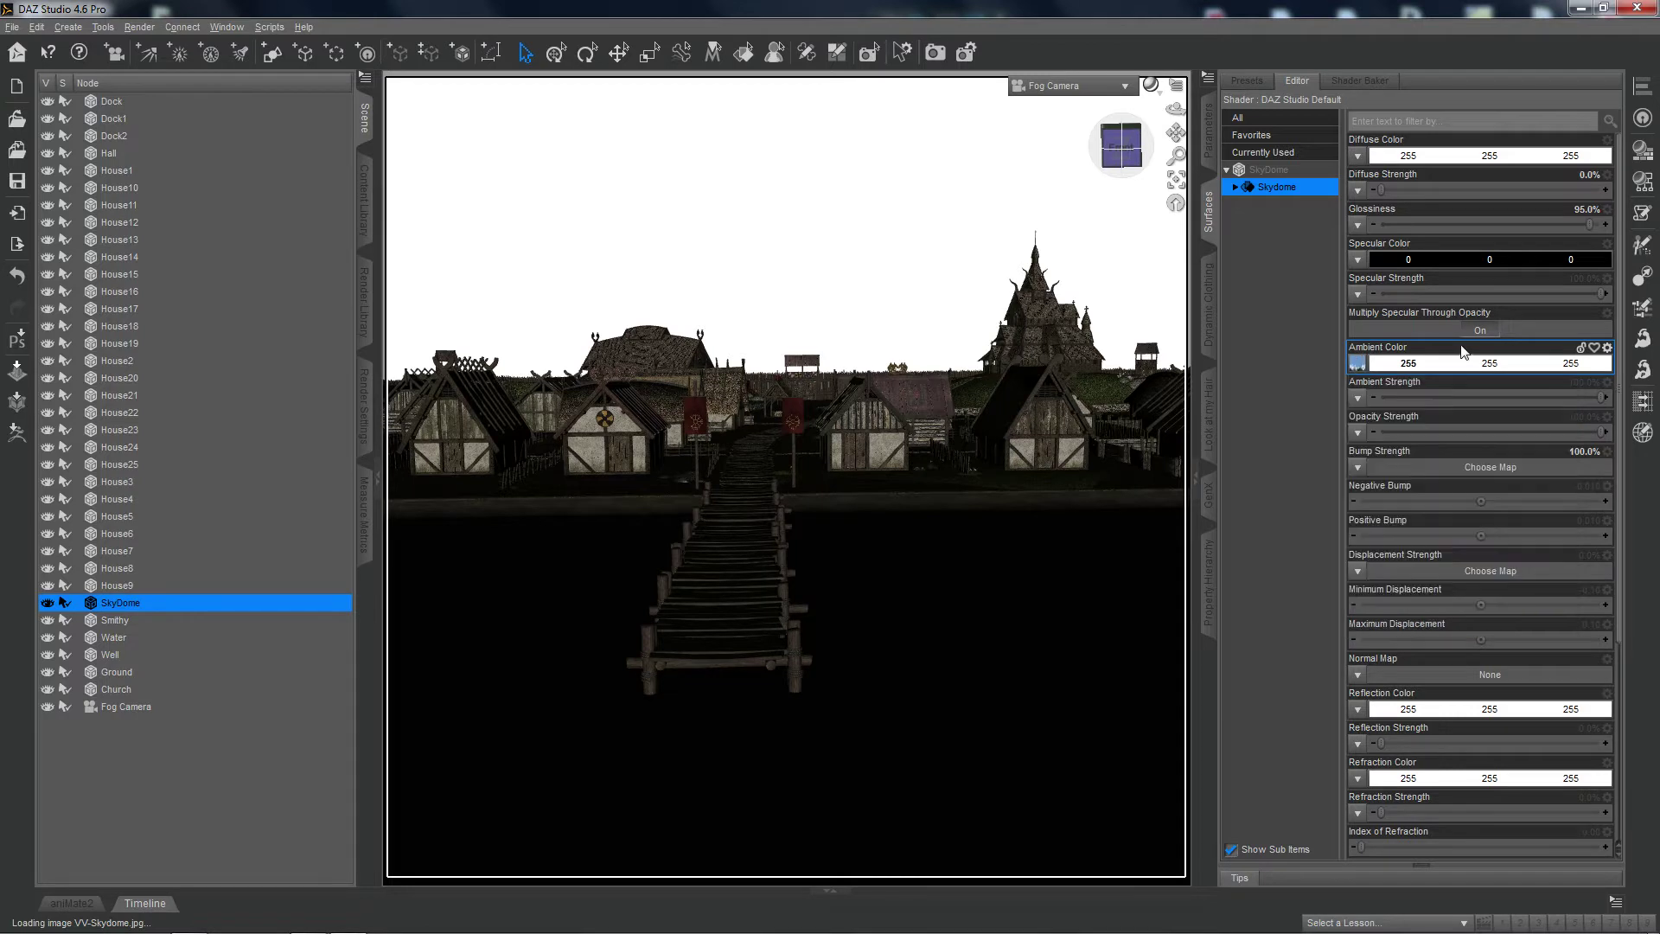
pyautogui.click(1356, 157)
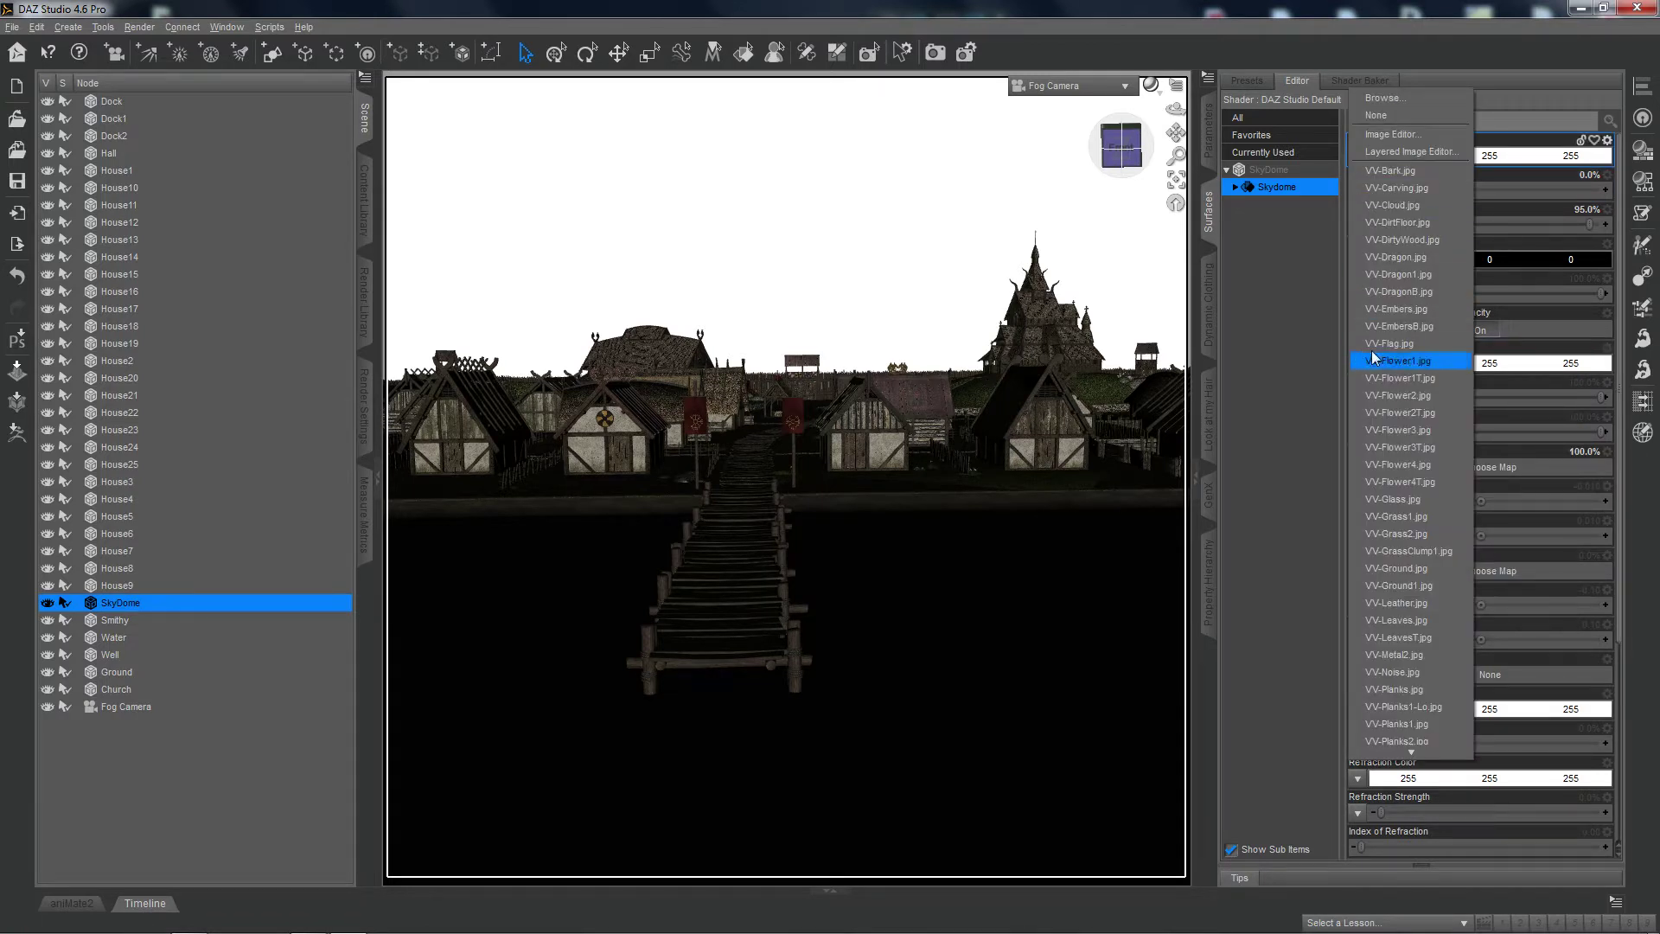
pyautogui.moveTo(1411, 753)
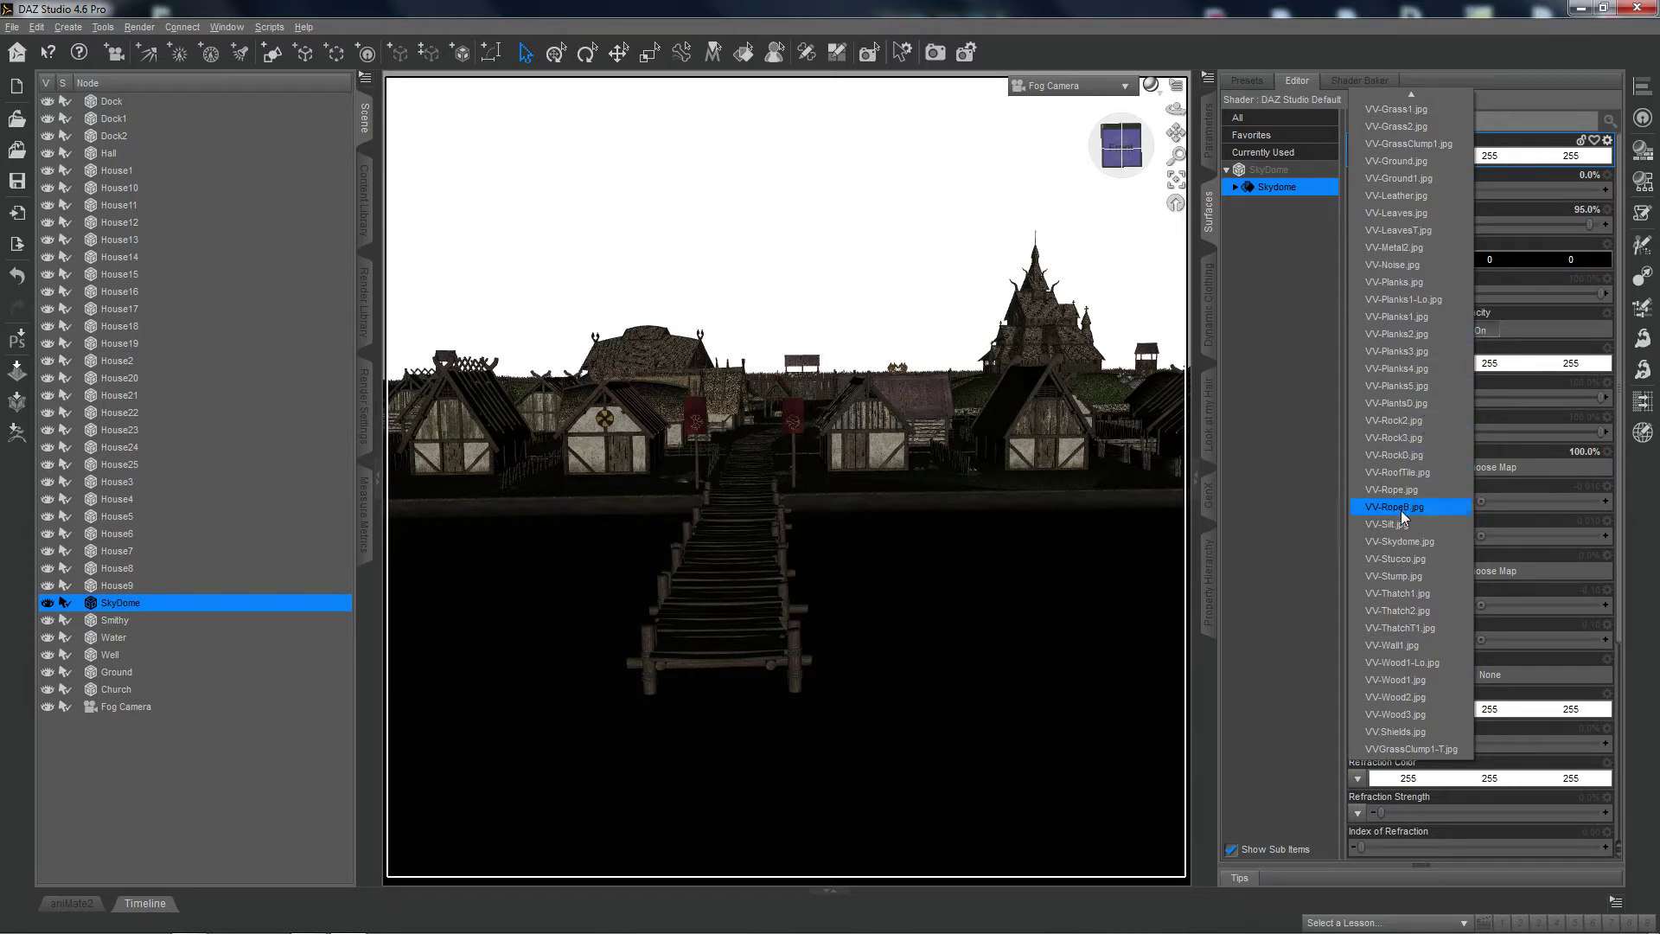
pyautogui.click(1396, 543)
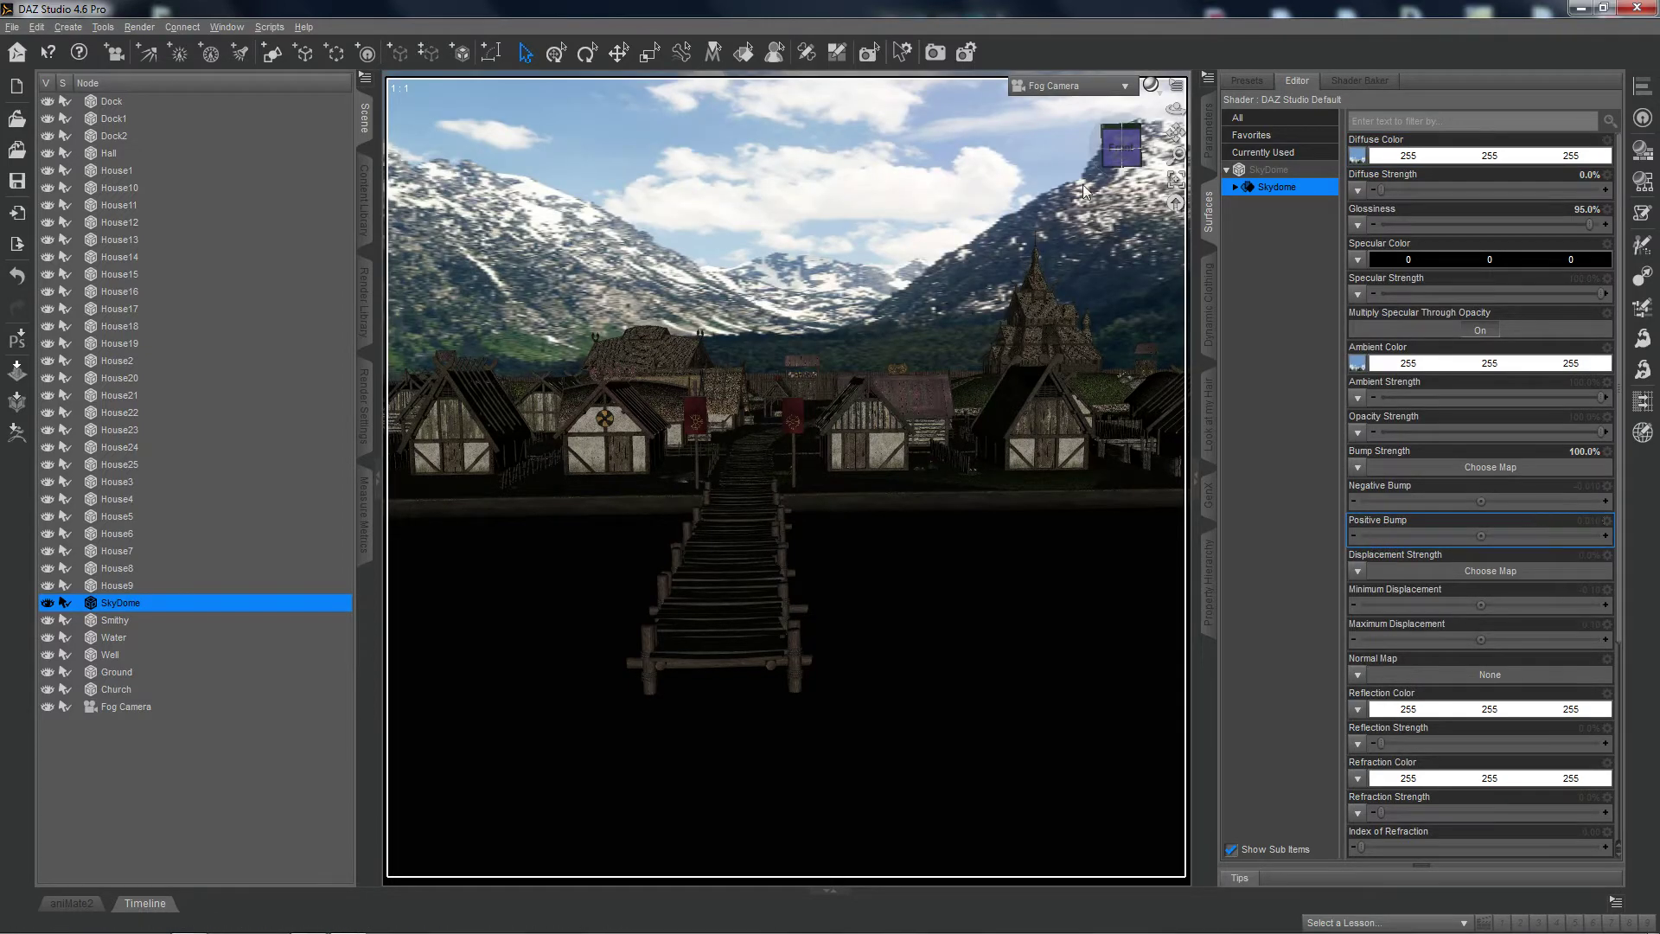
pyautogui.moveTo(1125, 158)
pyautogui.mouseDown()
pyautogui.moveTo(1081, 183)
pyautogui.moveTo(1135, 154)
pyautogui.mouseUp()
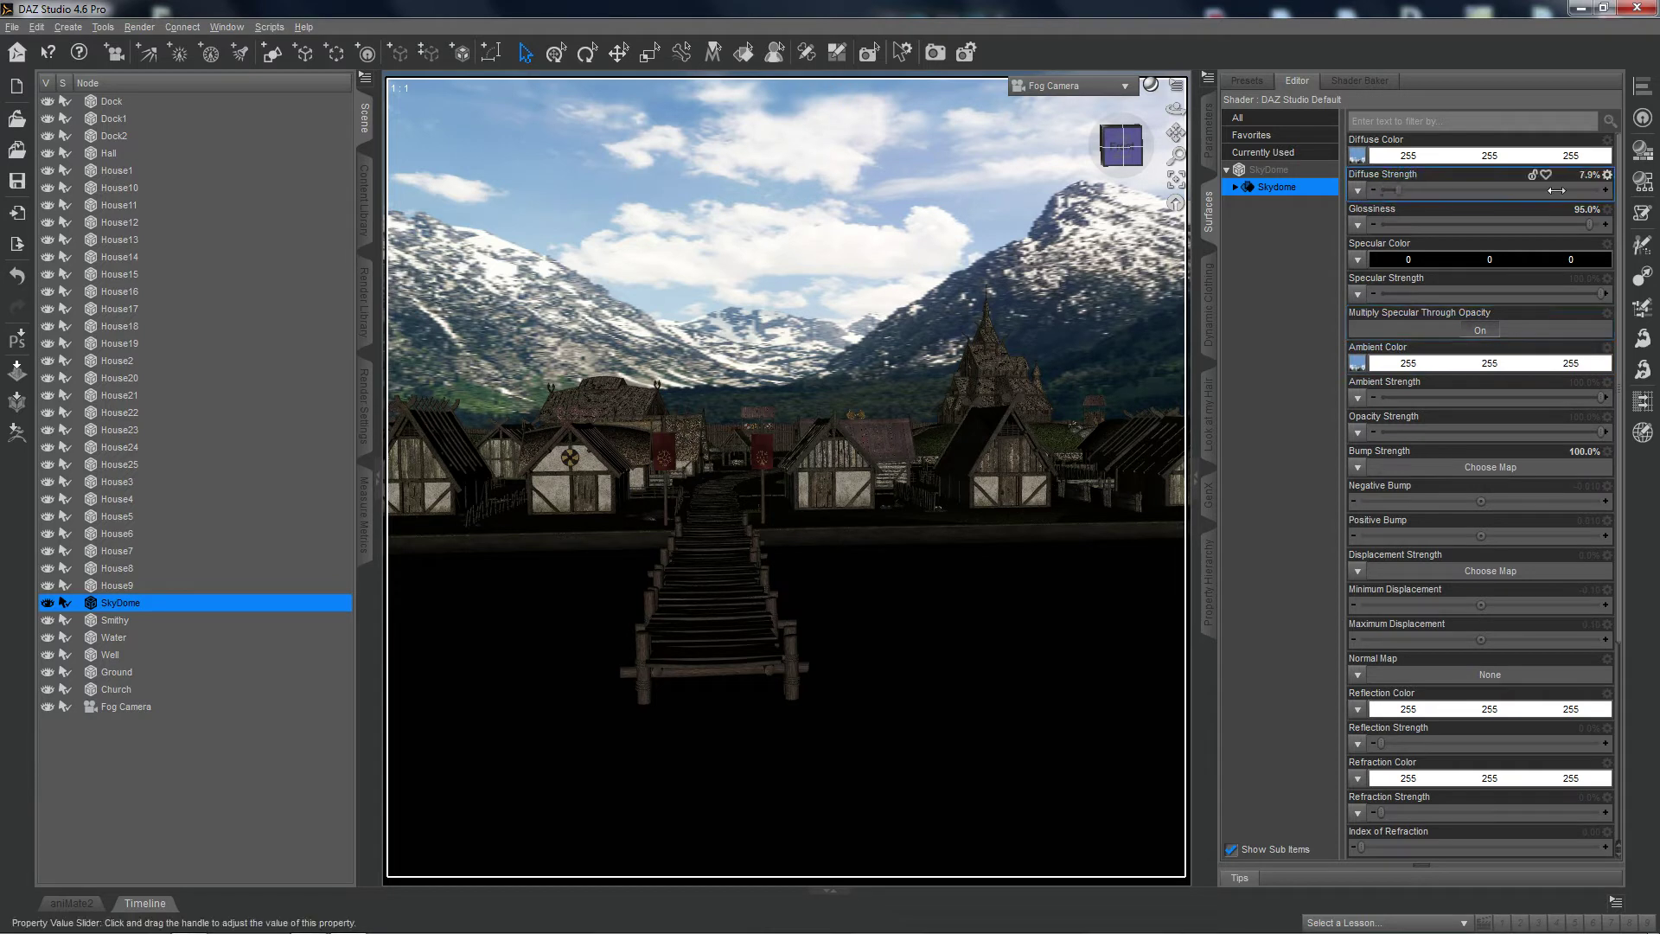
pyautogui.moveTo(1375, 189); pyautogui.dragTo(1638, 205)
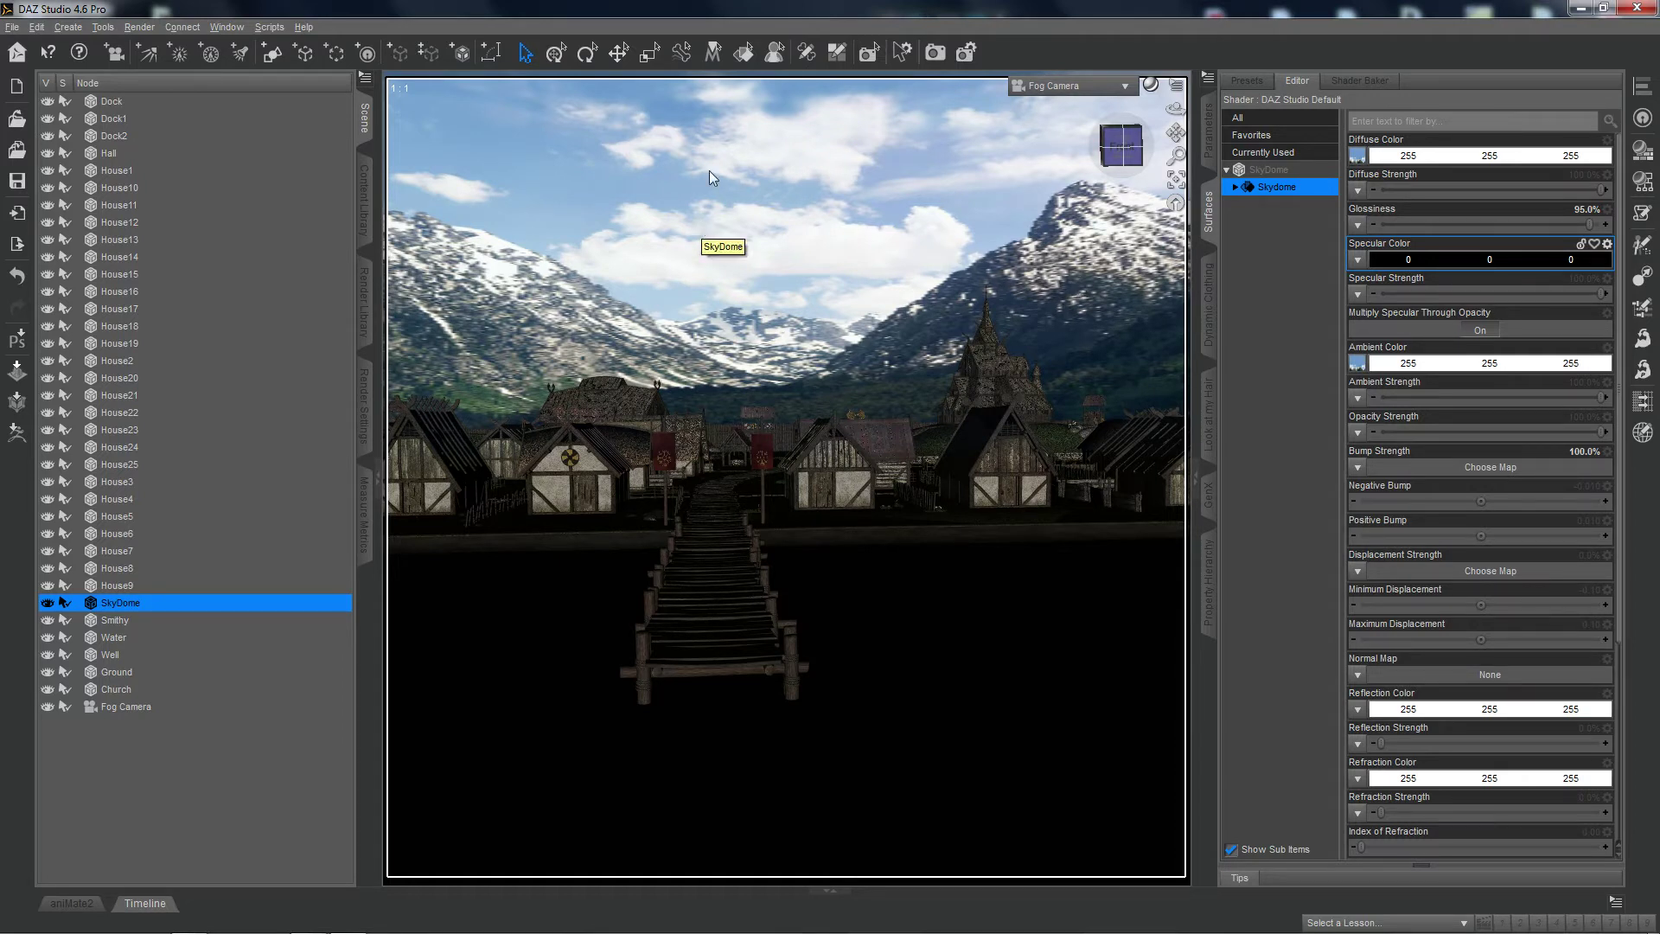
pyautogui.click(1209, 80)
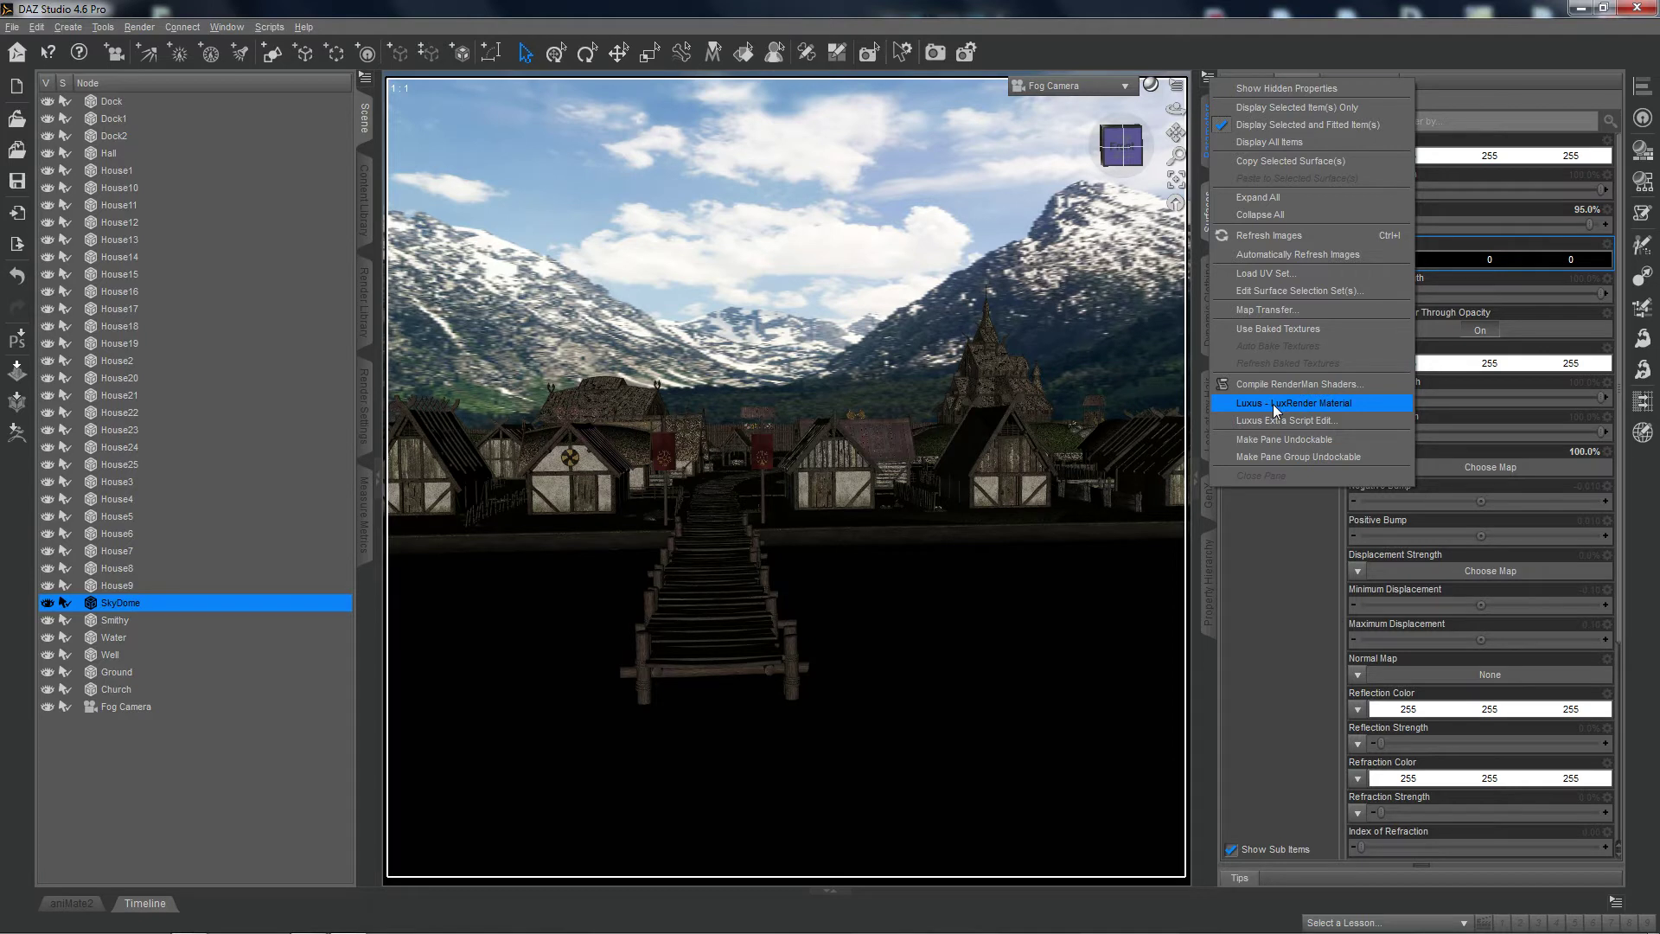
pyautogui.click(1123, 11)
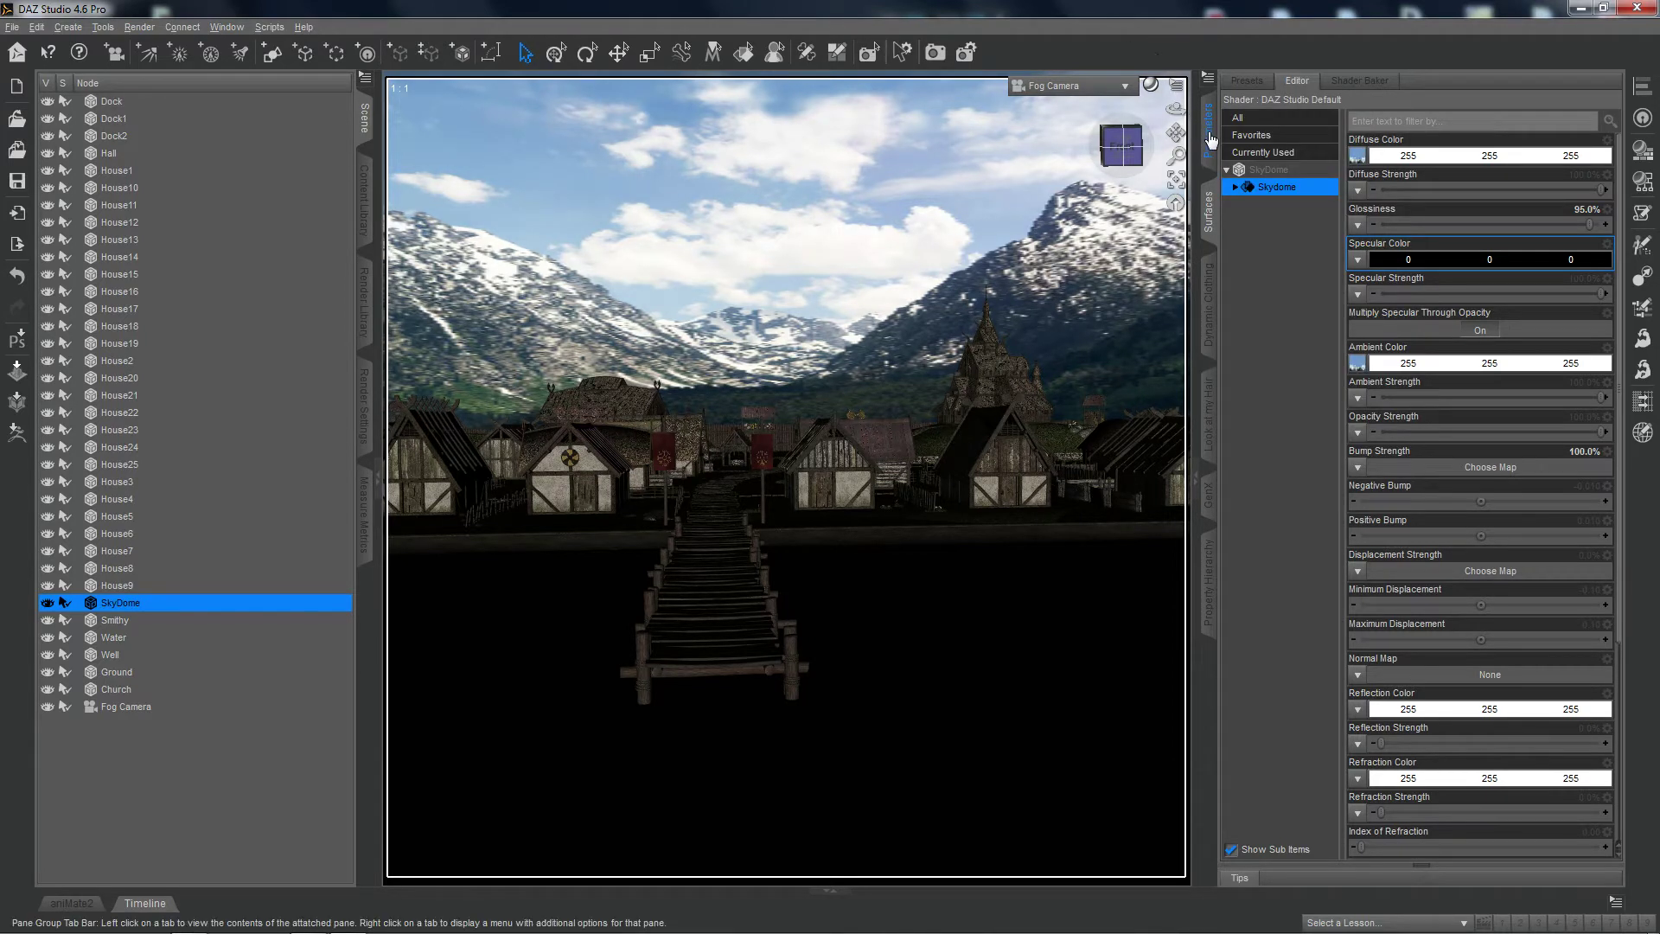
pyautogui.click(1210, 138)
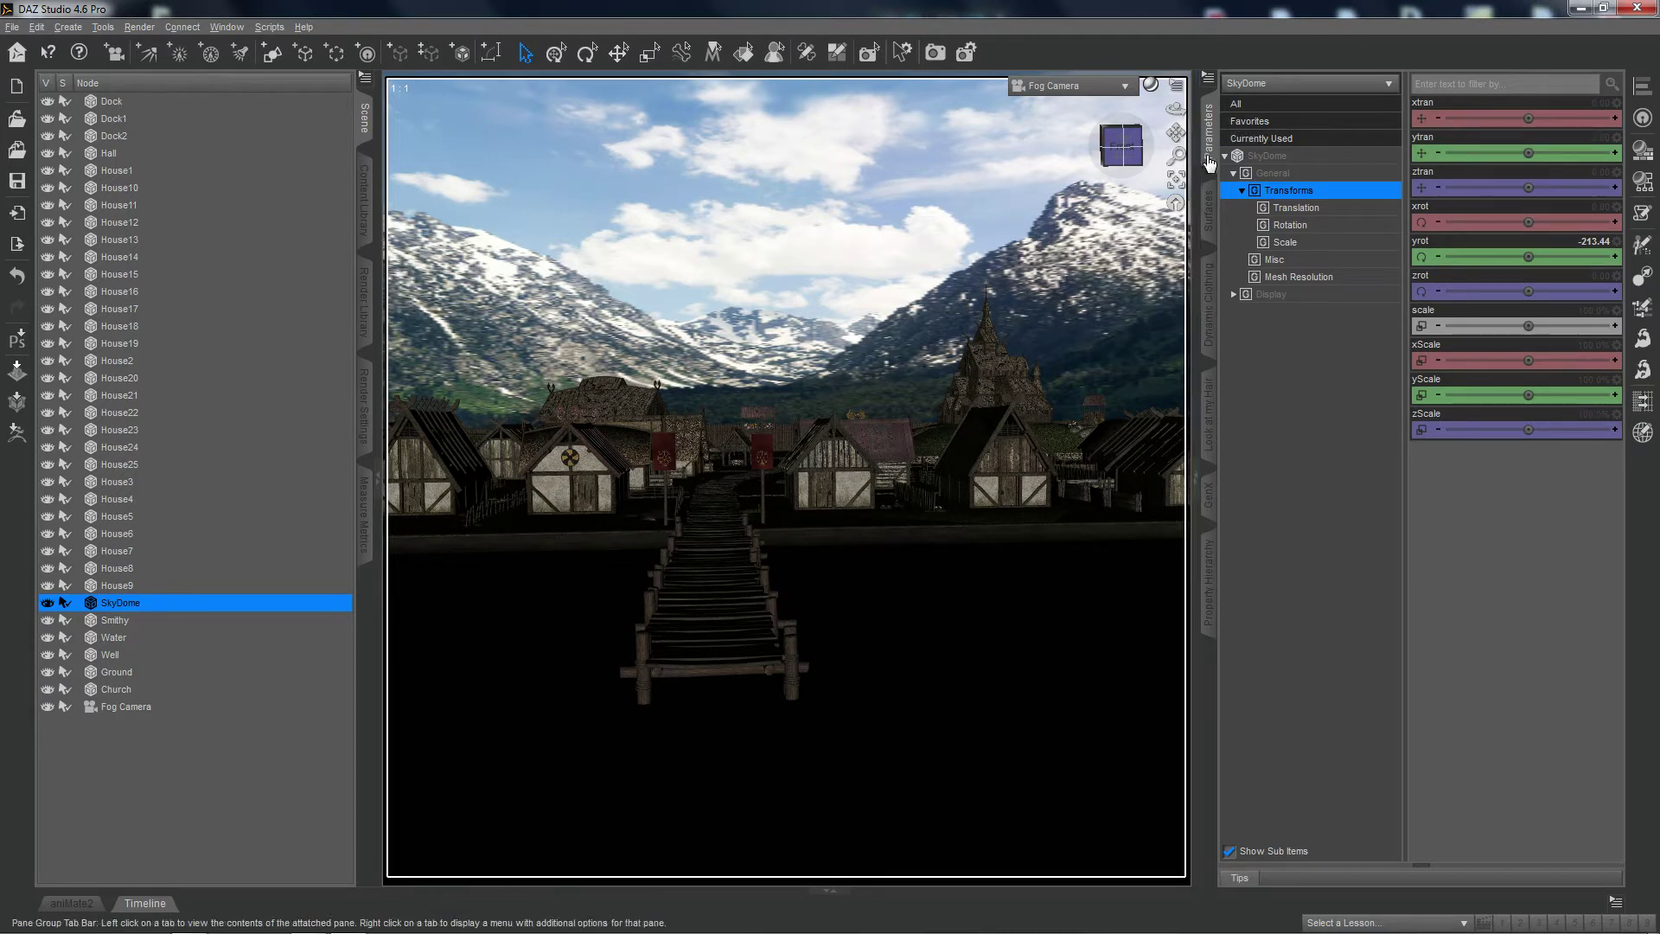
pyautogui.click(1208, 78)
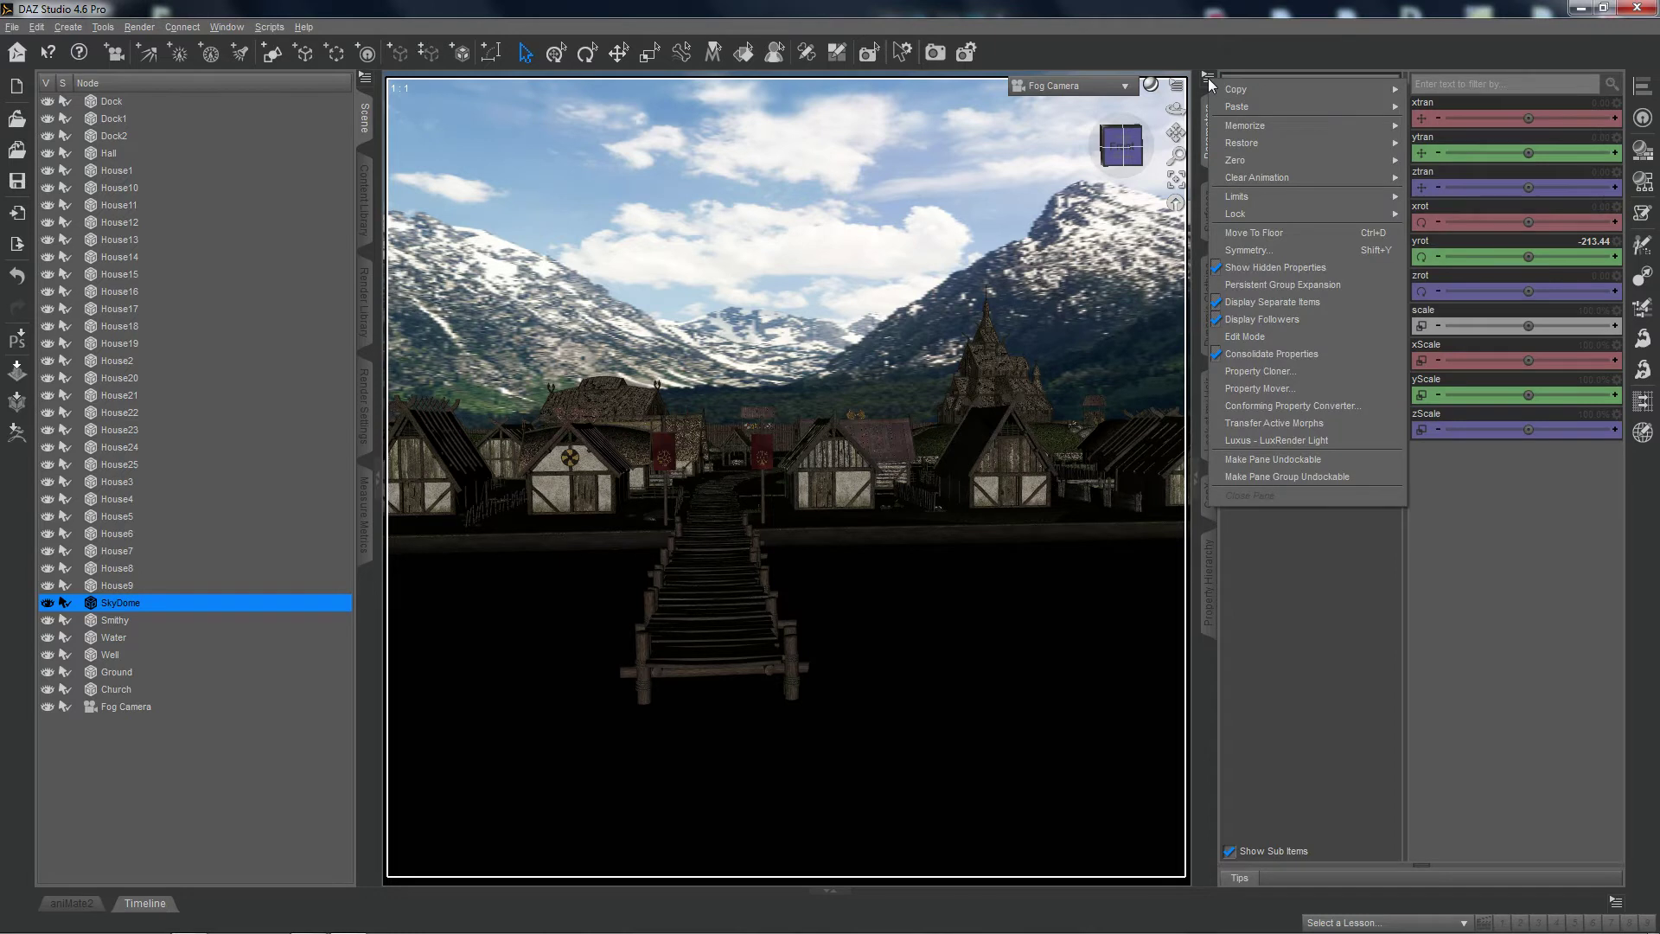
pyautogui.click(1236, 440)
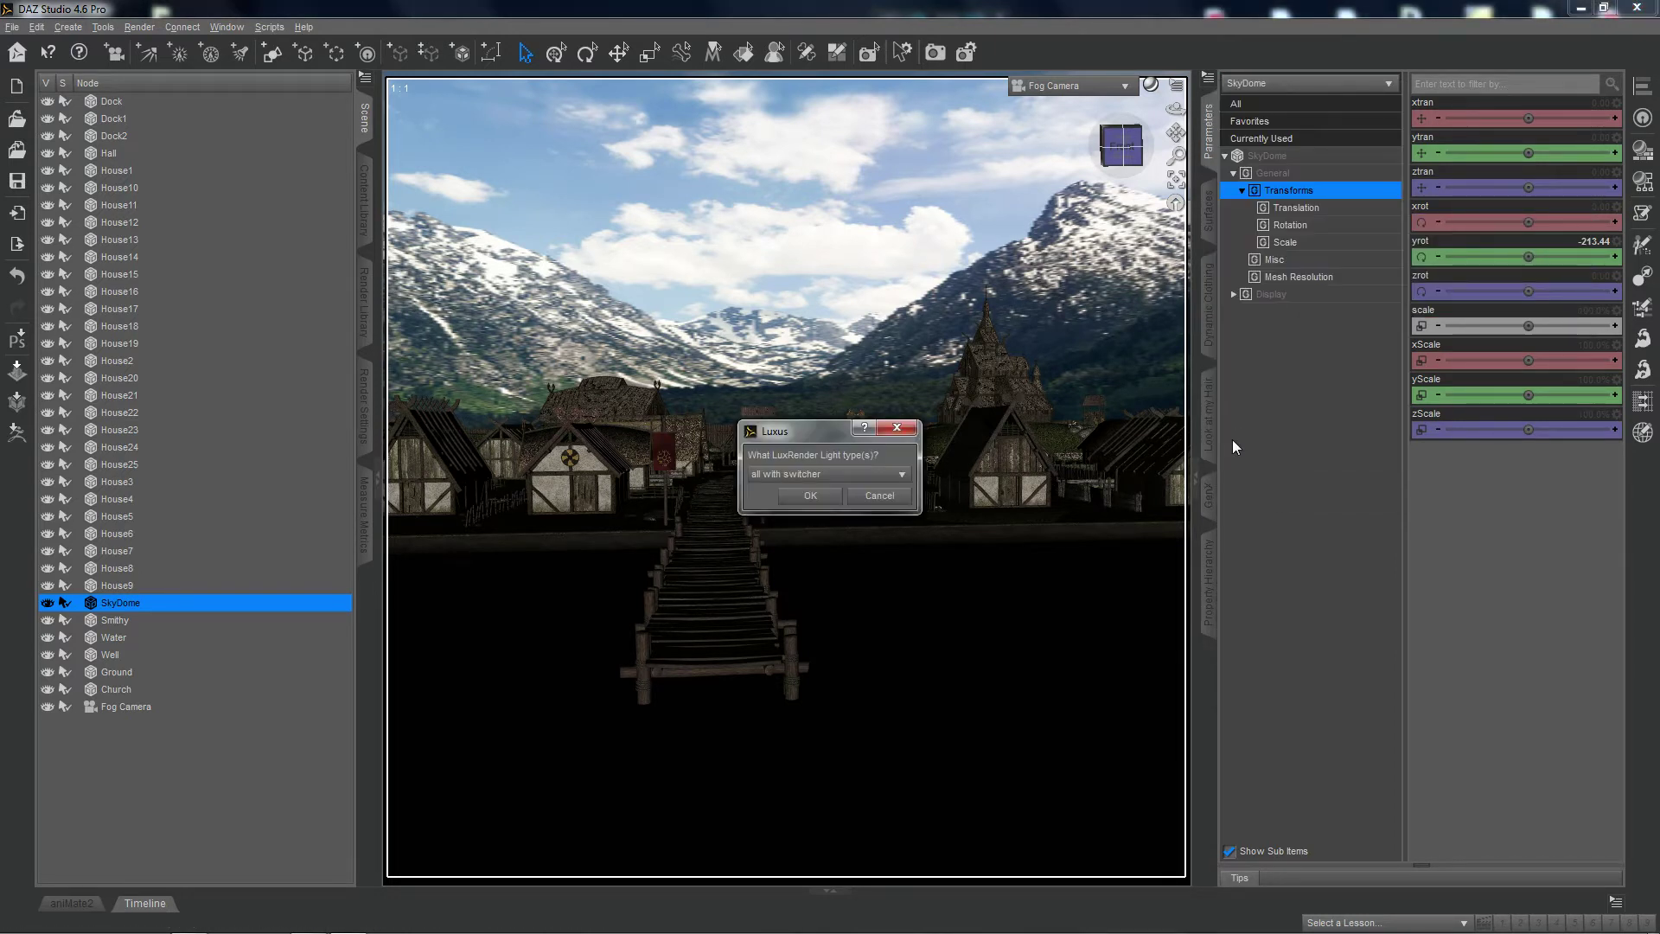
pyautogui.click(852, 475)
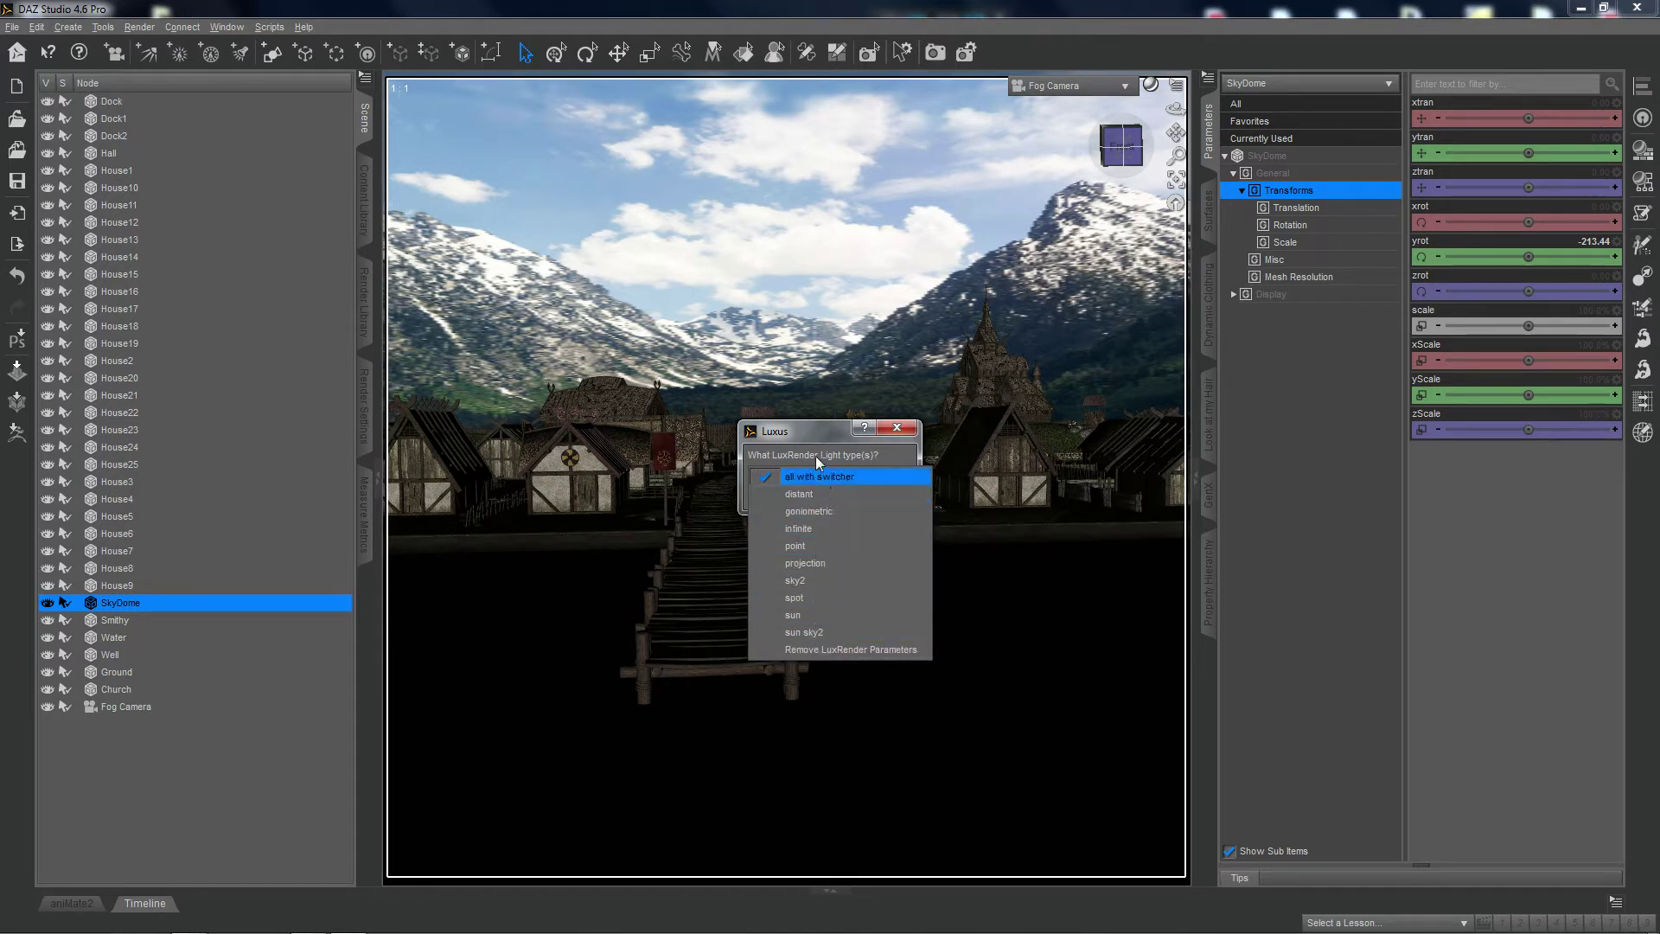
pyautogui.click(811, 434)
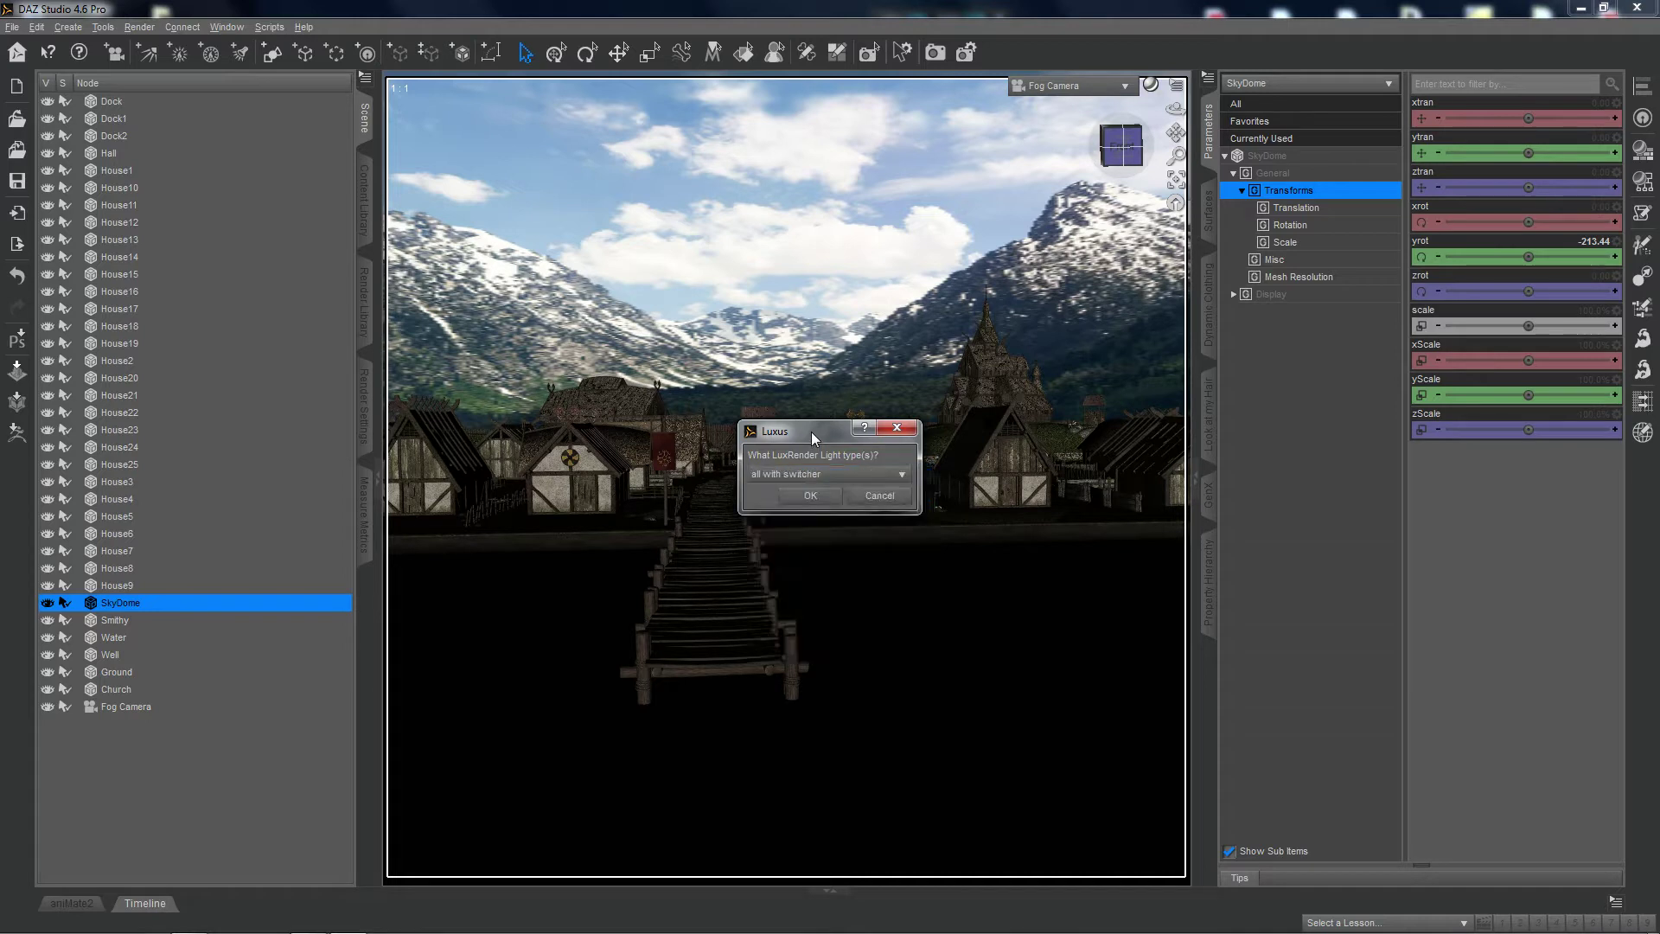
pyautogui.click(879, 506)
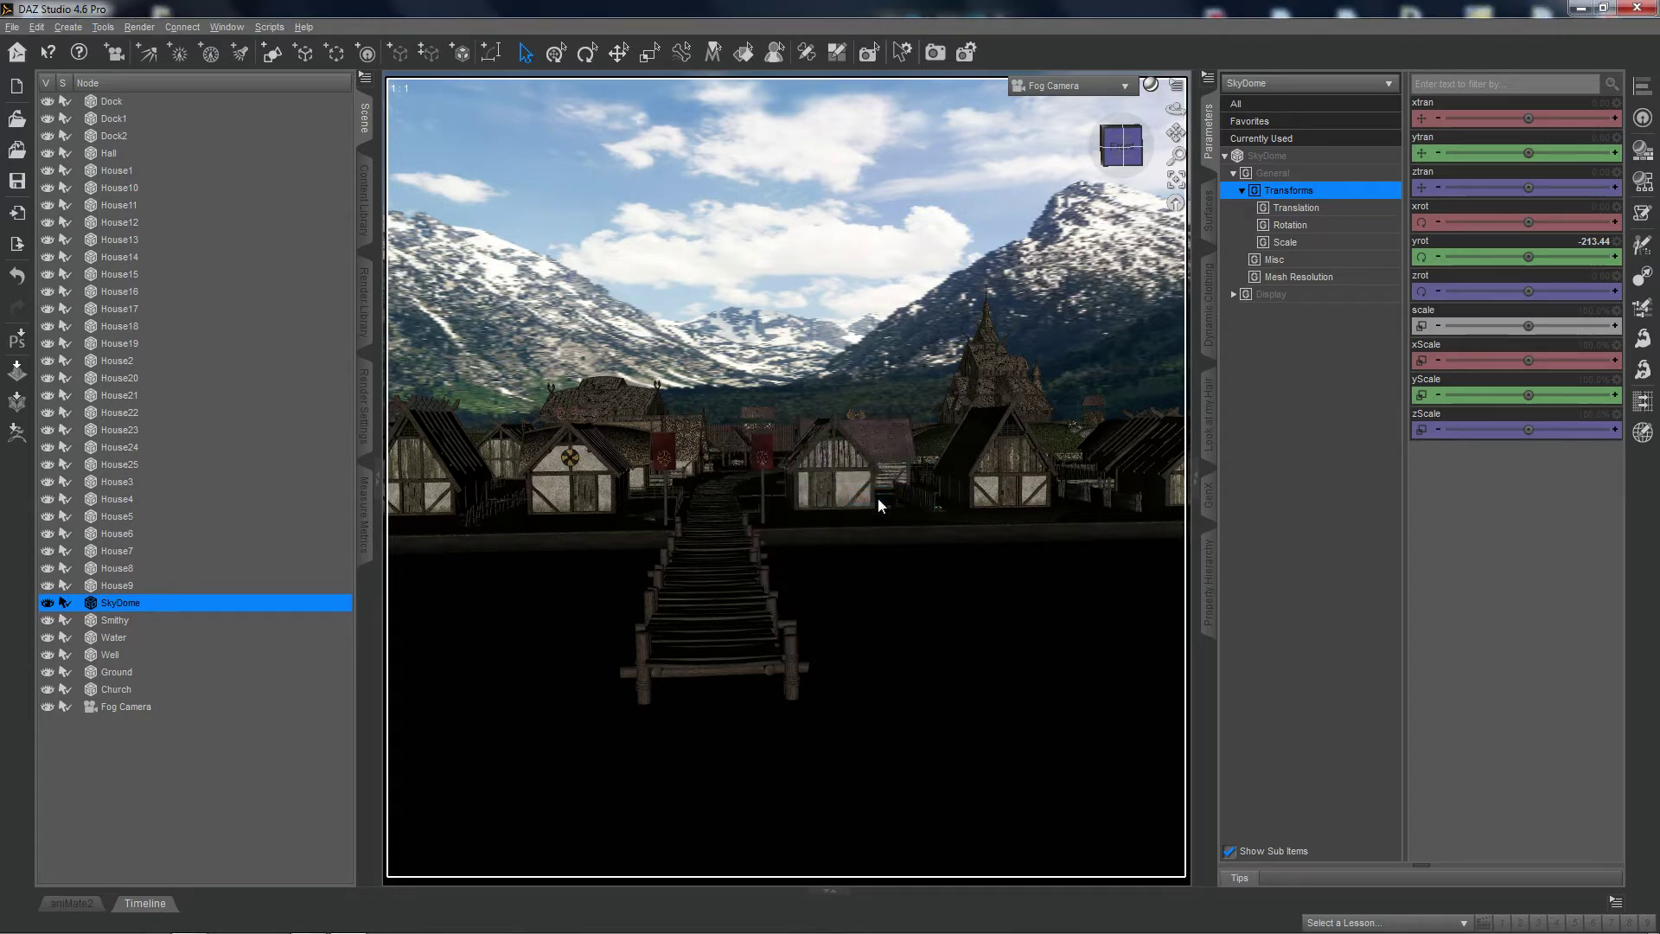
# Add LuxRender material parameters to the Skydome surface using All with switcher, with Light Parameters and Copy Studio Parameters enabled.
pyautogui.click(1208, 231)
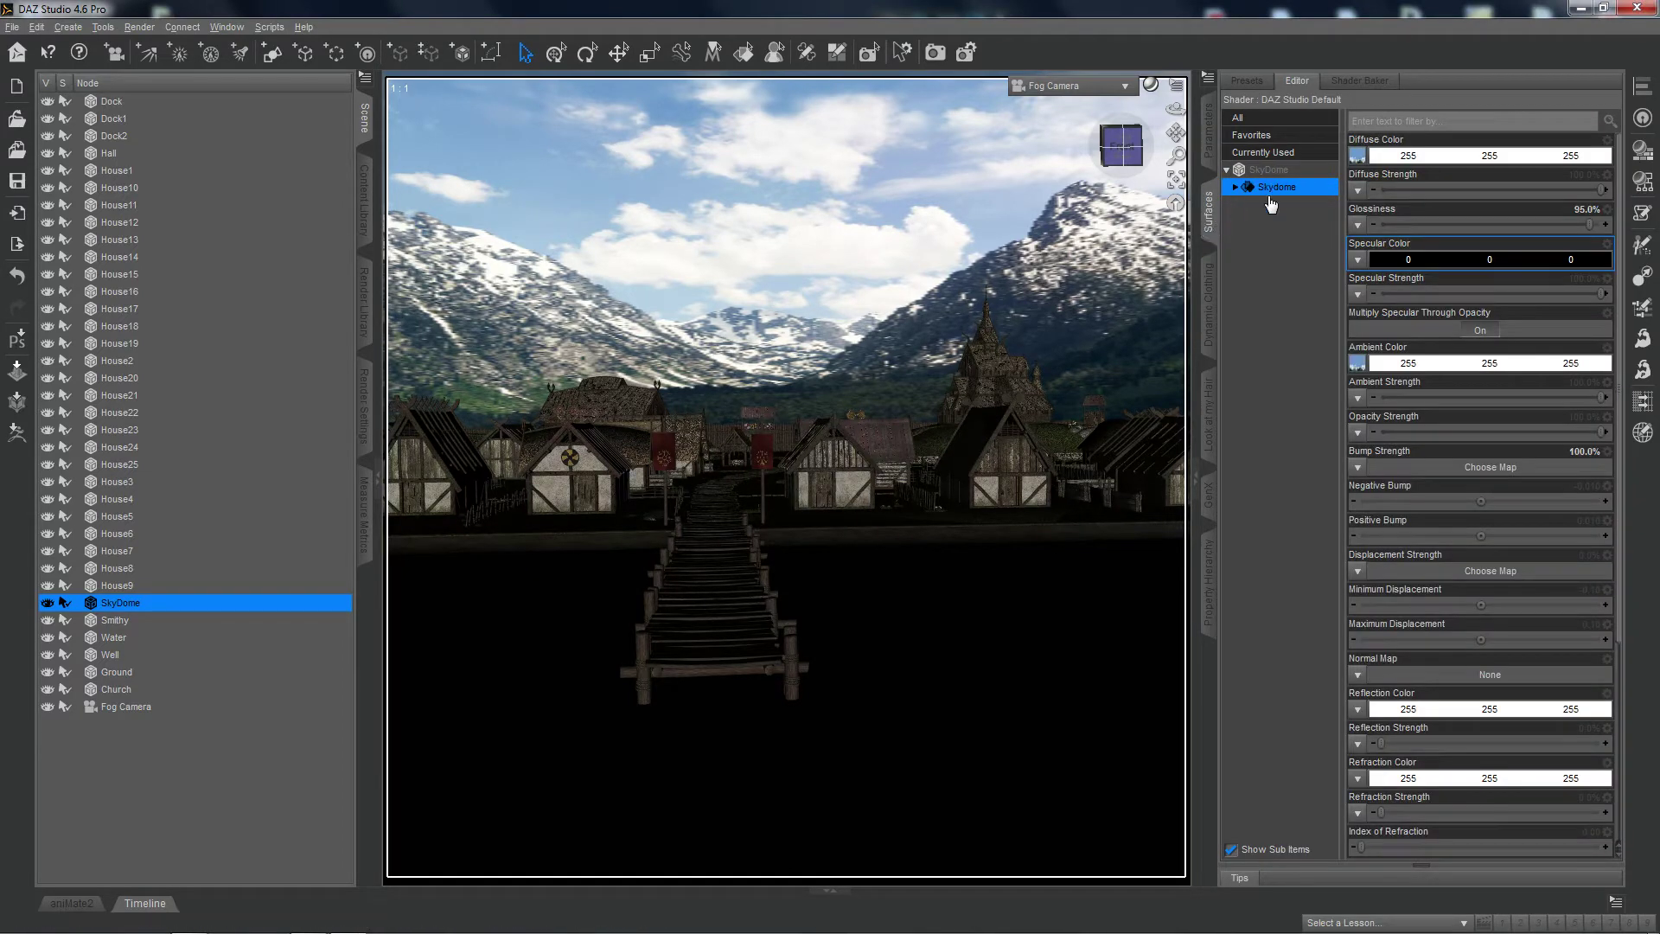
pyautogui.click(1208, 81)
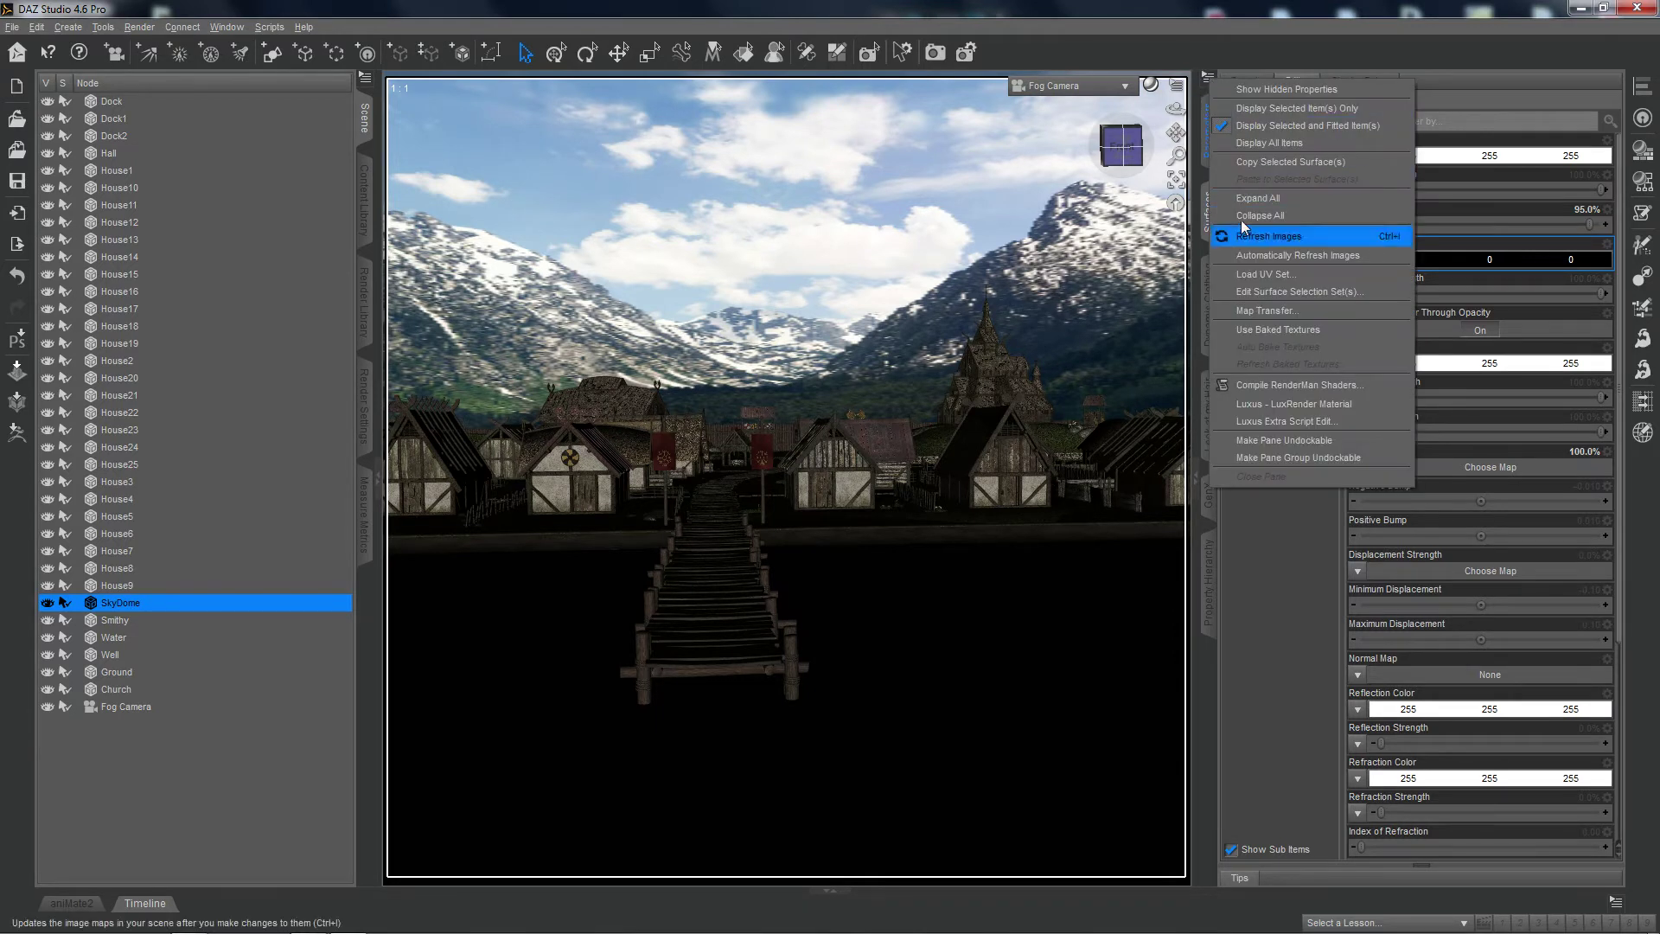
pyautogui.click(1265, 406)
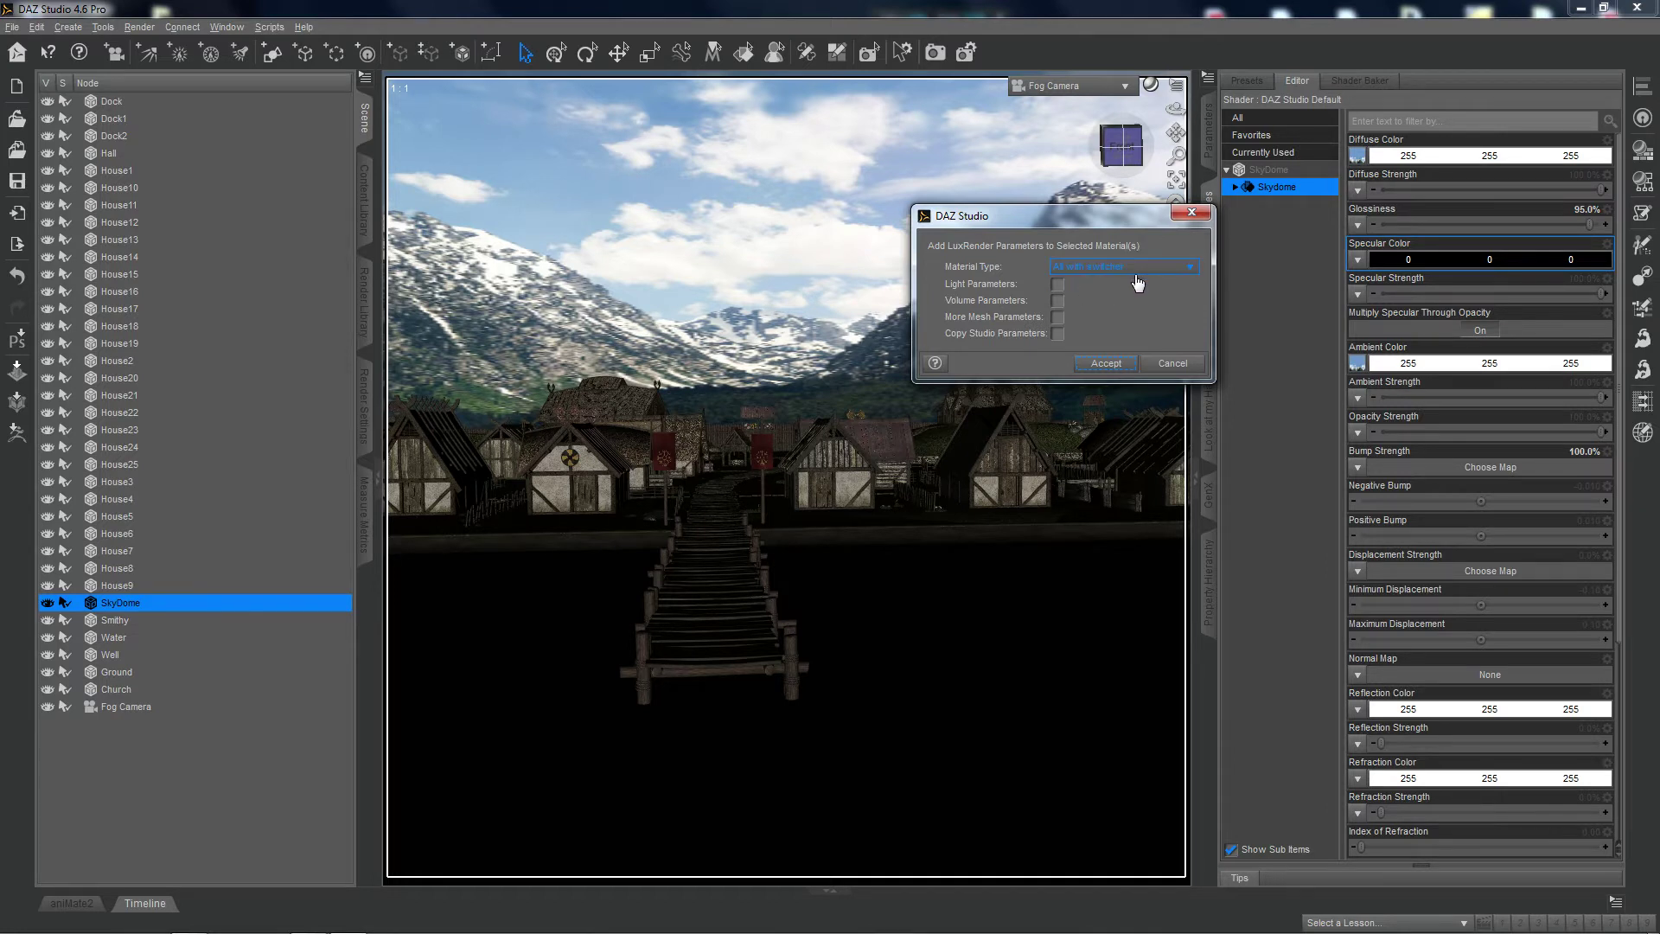
pyautogui.click(1057, 286)
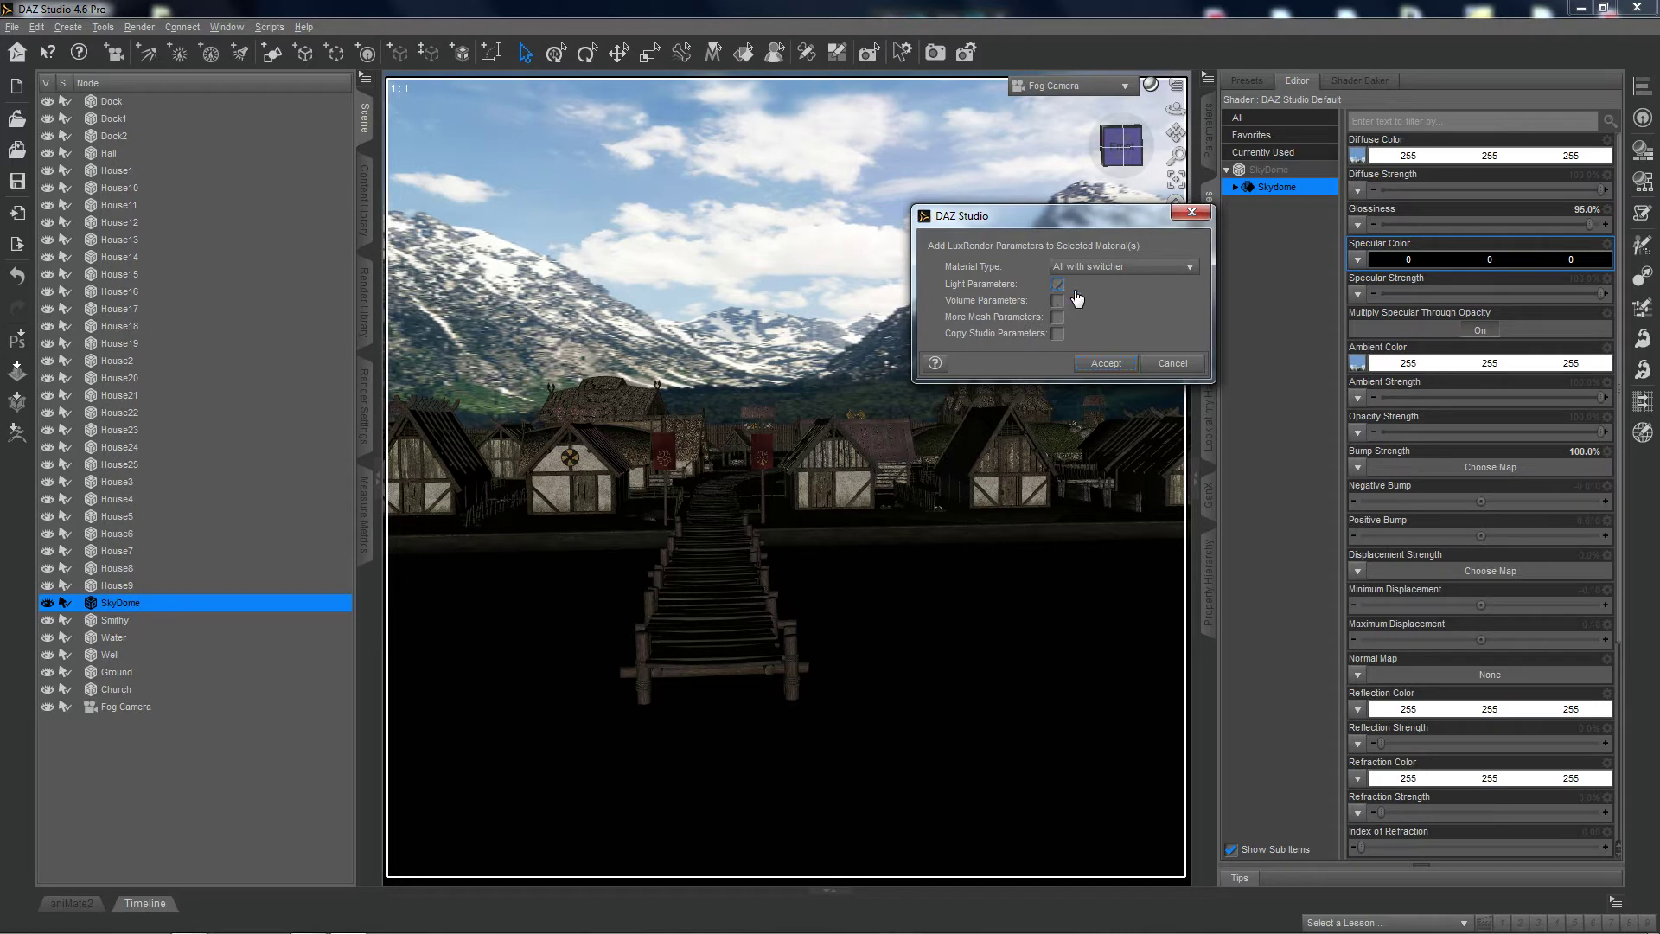
pyautogui.click(1058, 335)
pyautogui.click(1115, 367)
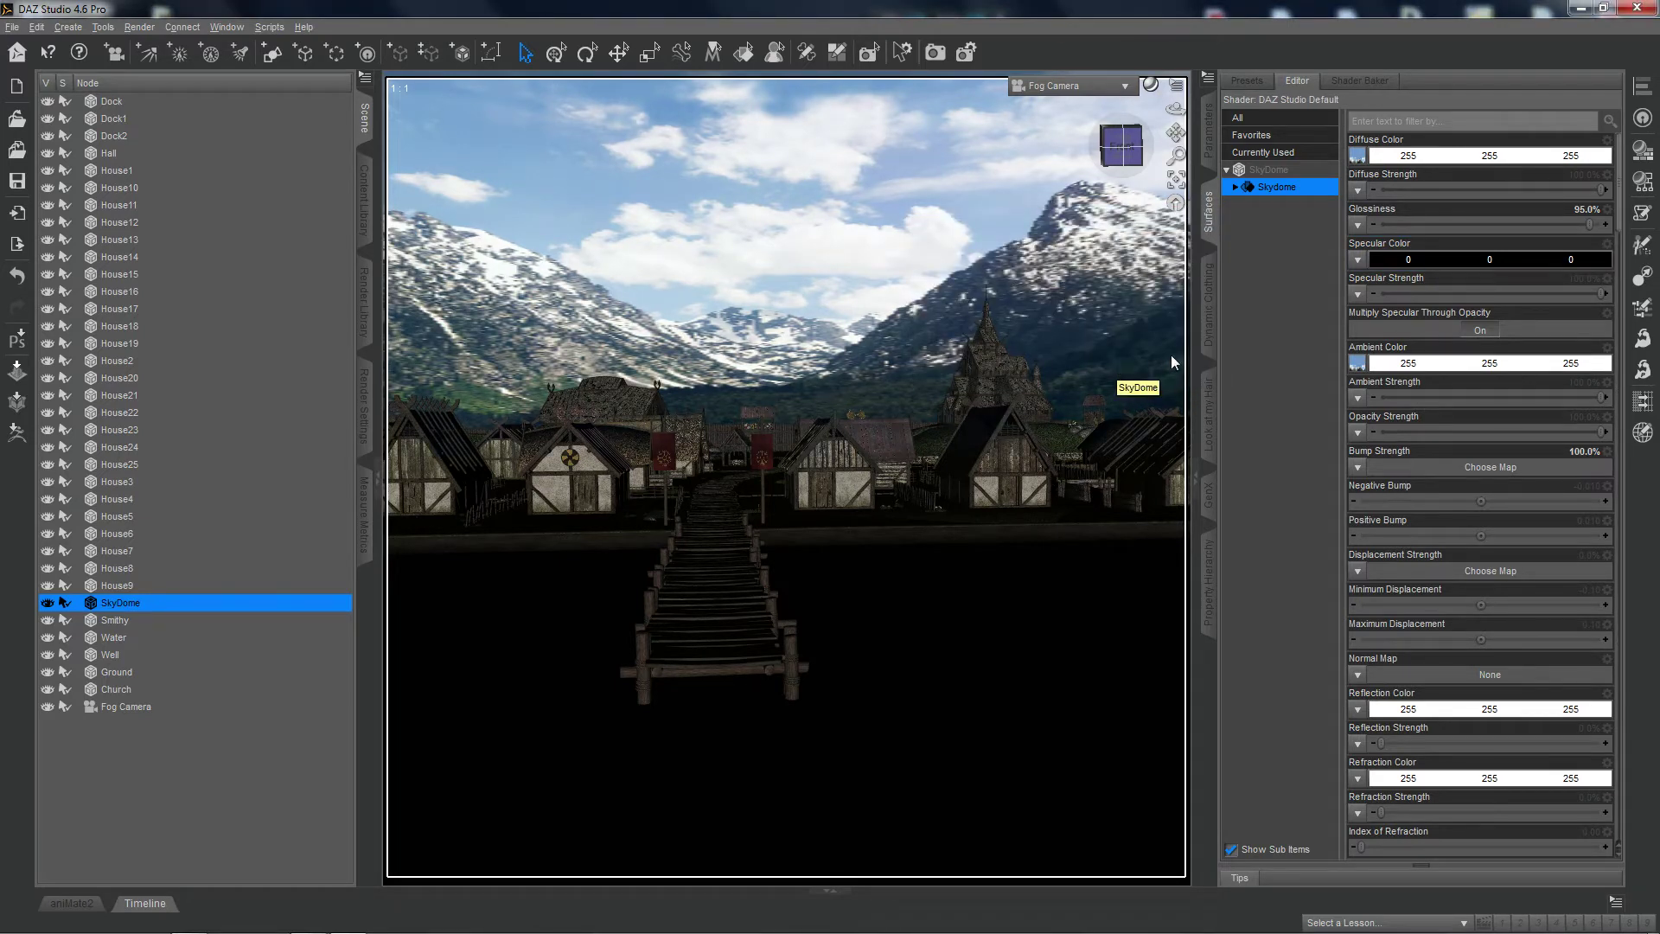
# Enable the LuxRender light on the Skydome surface.
pyautogui.click(1235, 188)
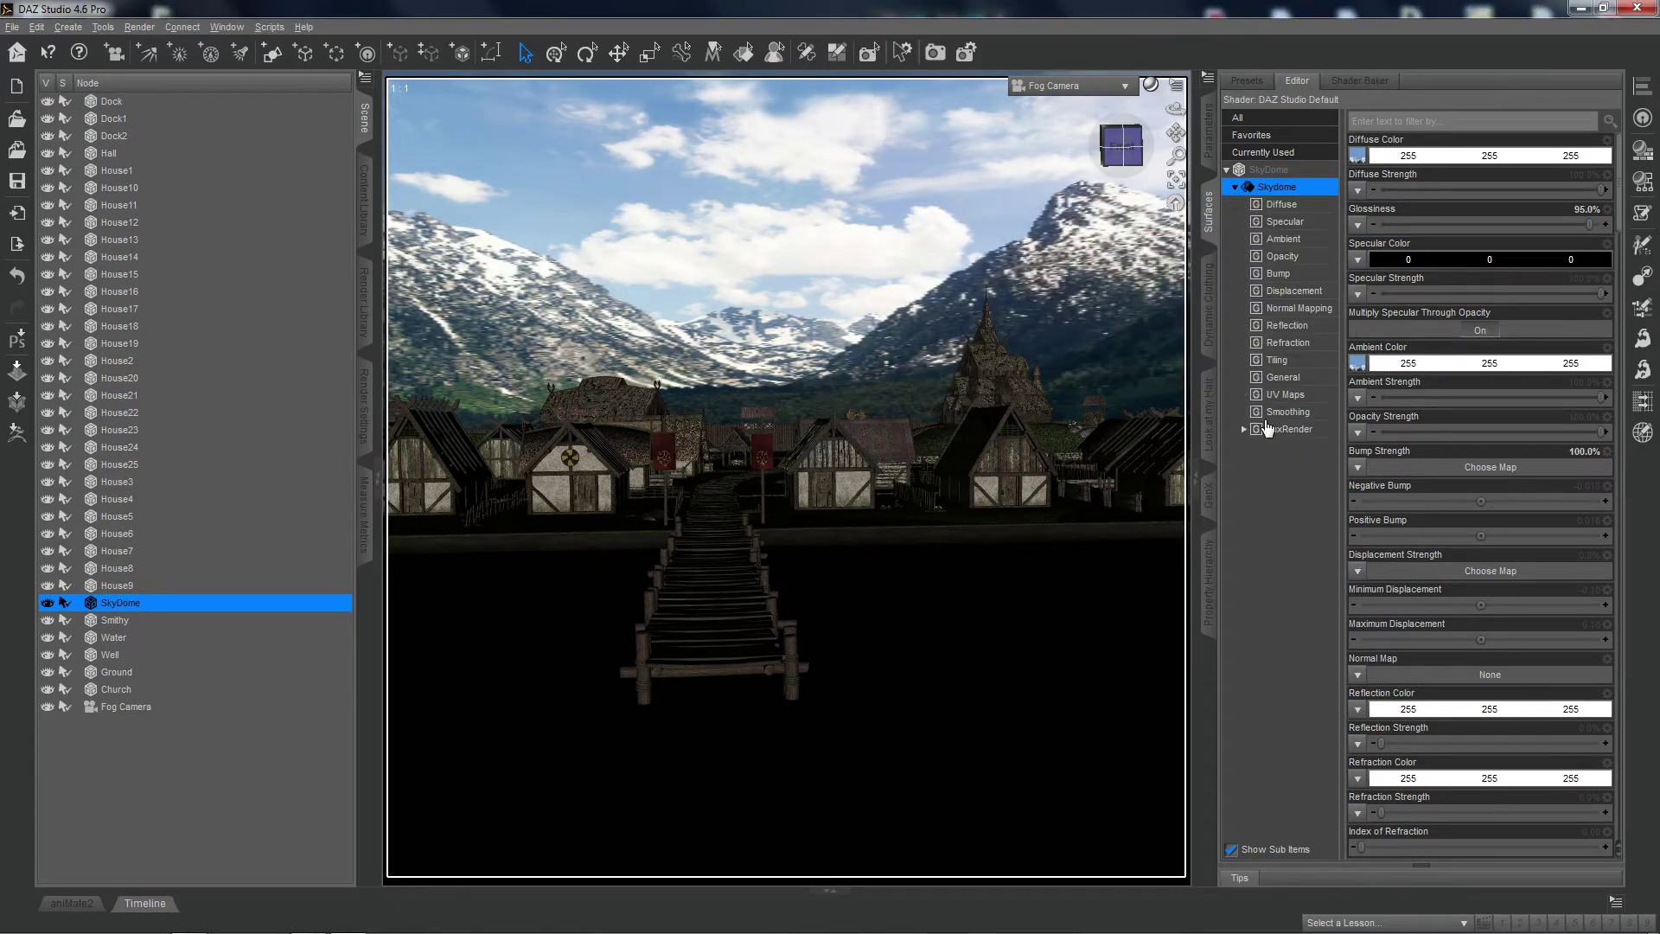
pyautogui.click(1269, 431)
pyautogui.click(1243, 430)
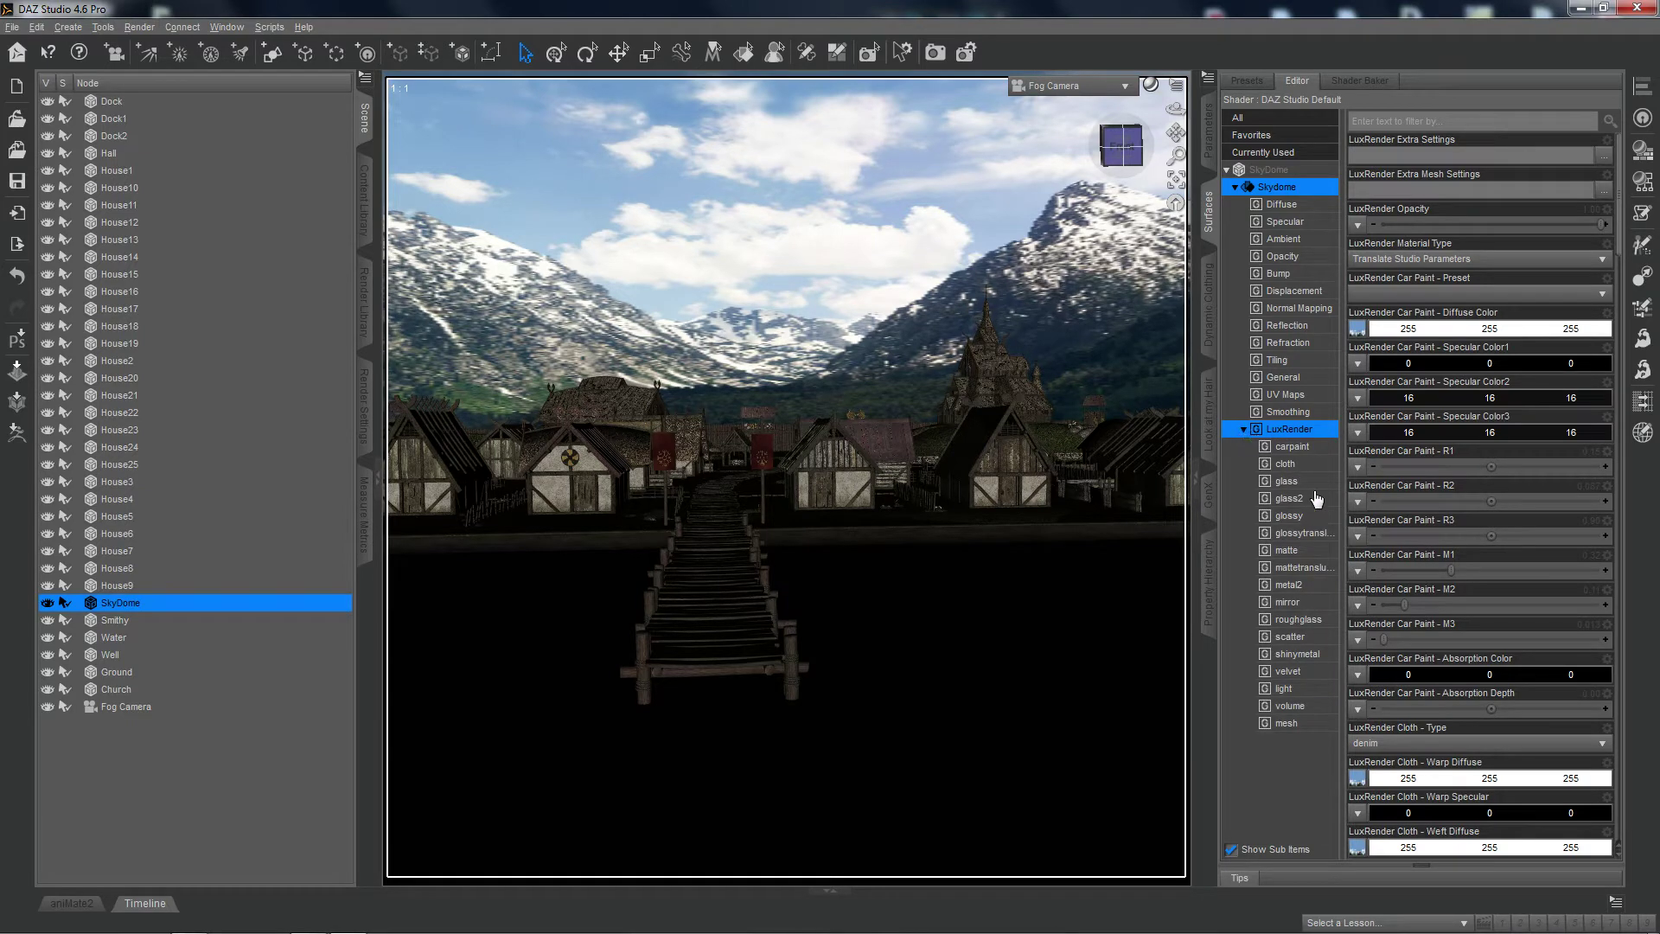
pyautogui.click(1283, 689)
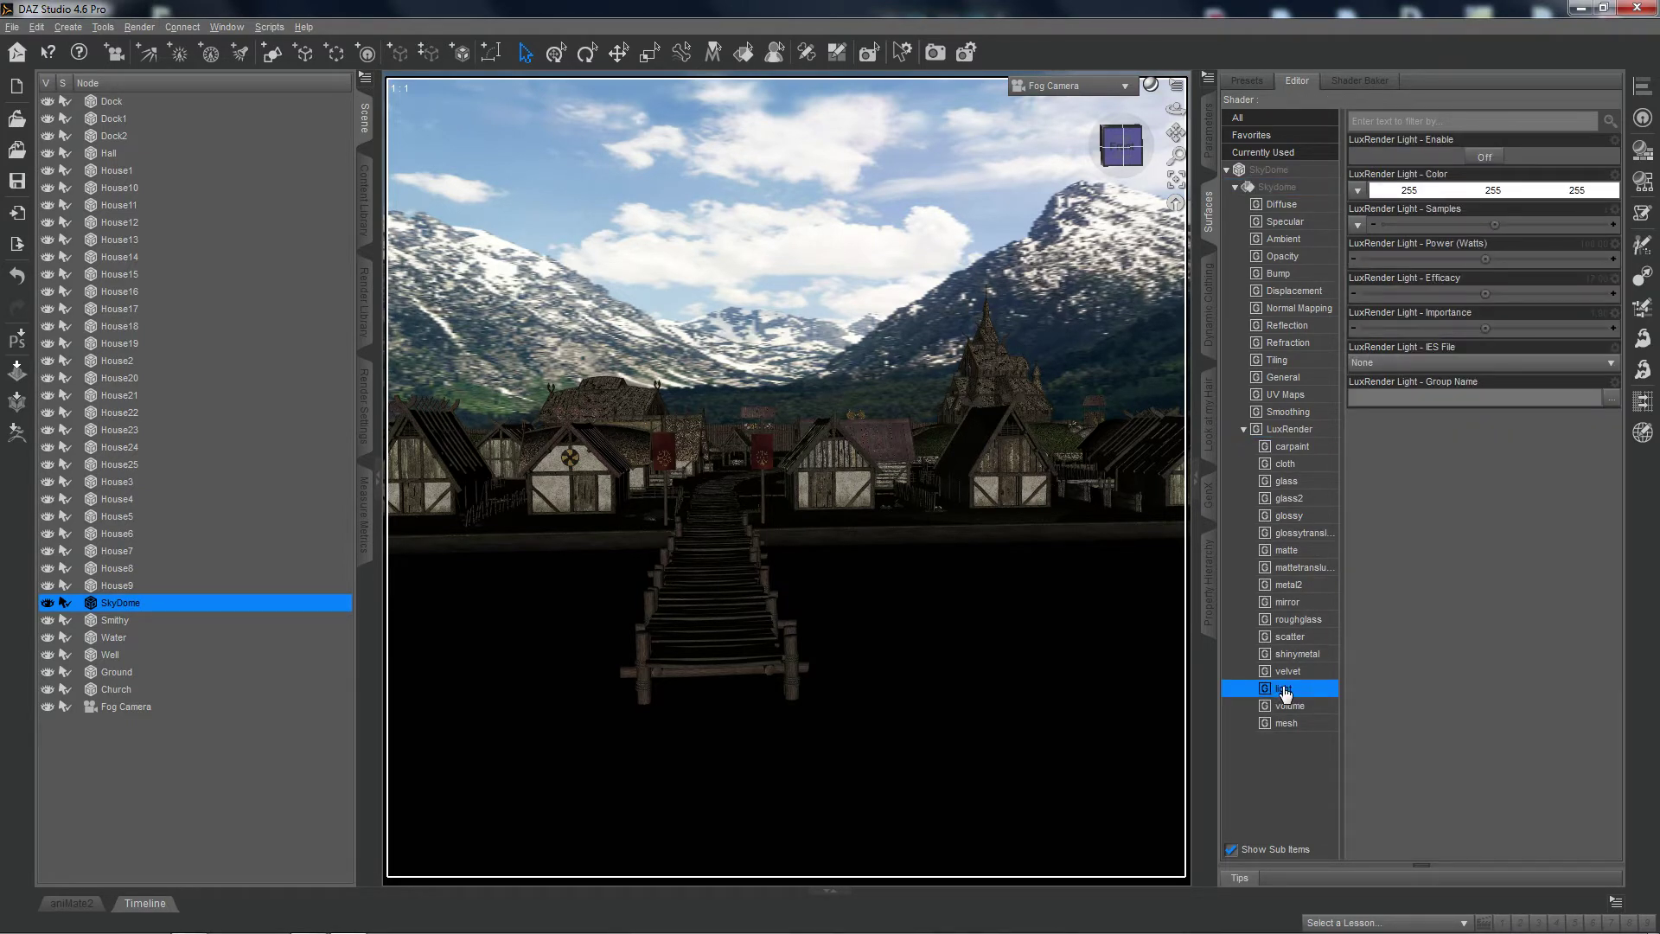
pyautogui.click(1485, 157)
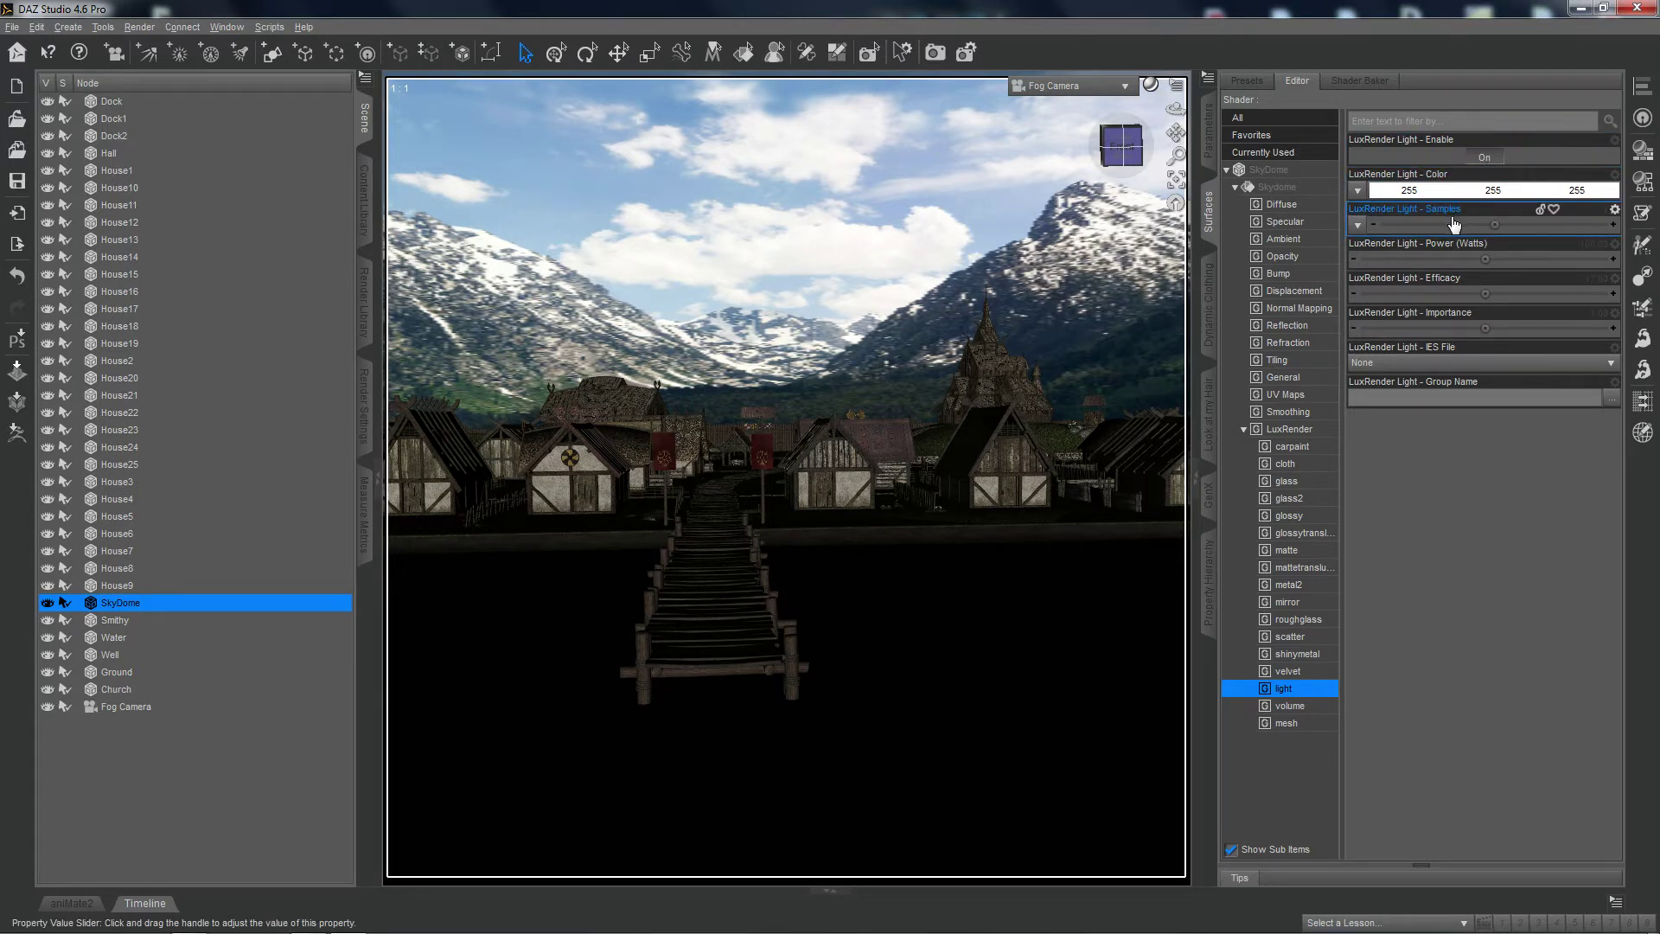
# Assign VV-Skydome.jpg as the image map for the Skydome surface's LuxRender light colour.
pyautogui.click(1355, 192)
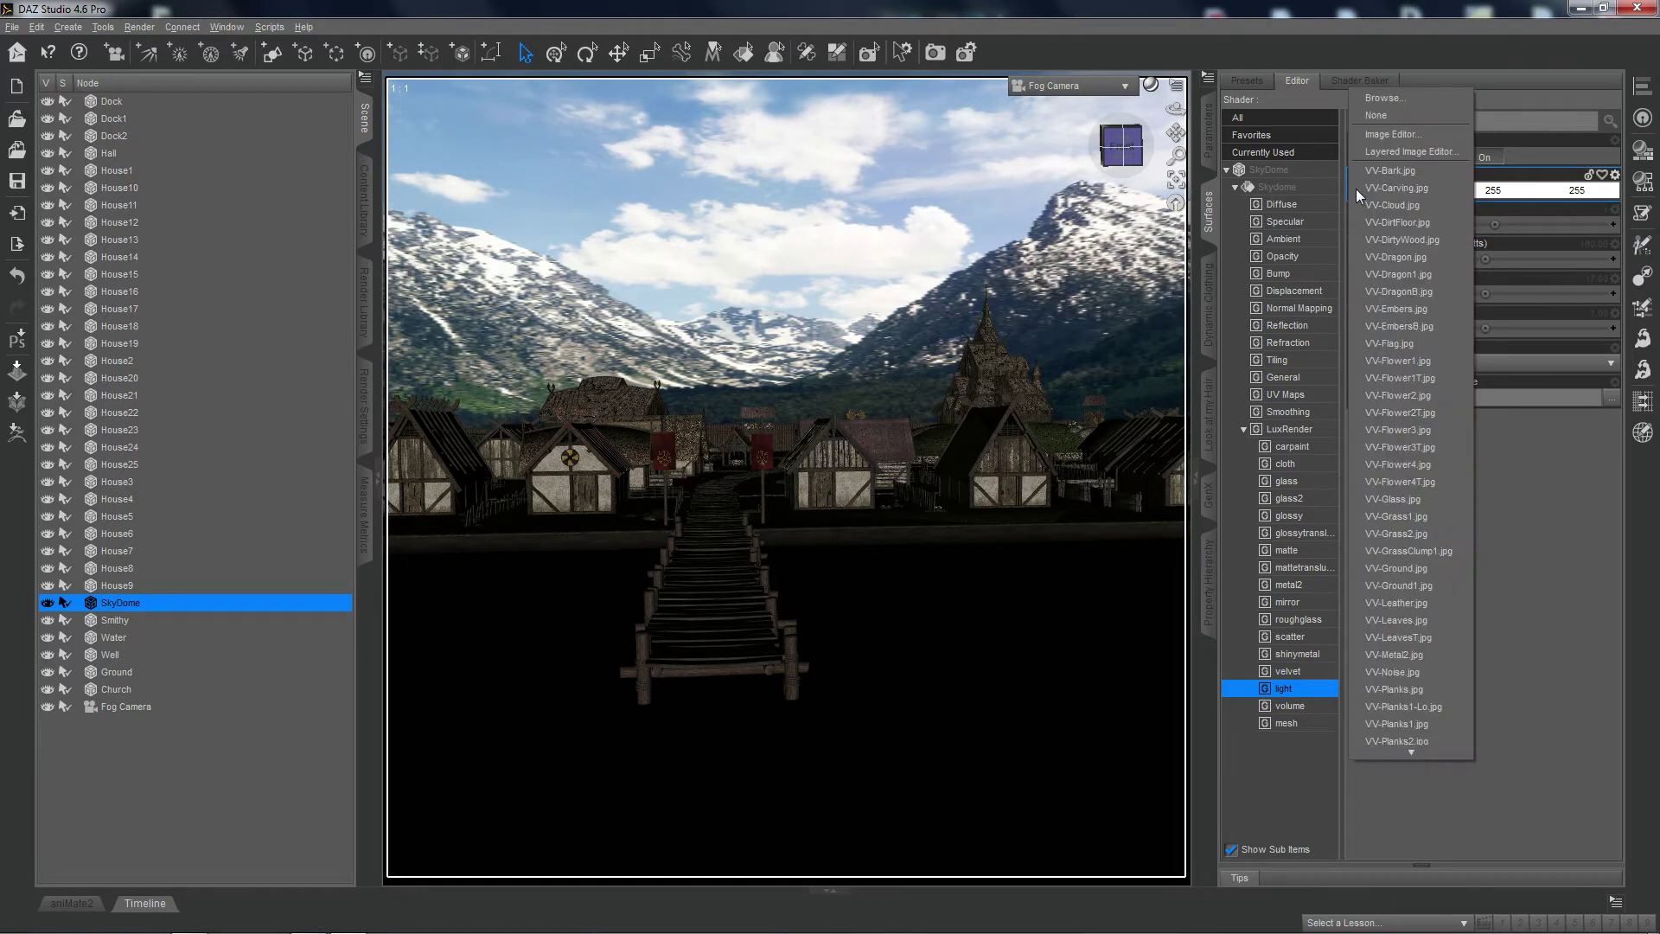
pyautogui.moveTo(1404, 751)
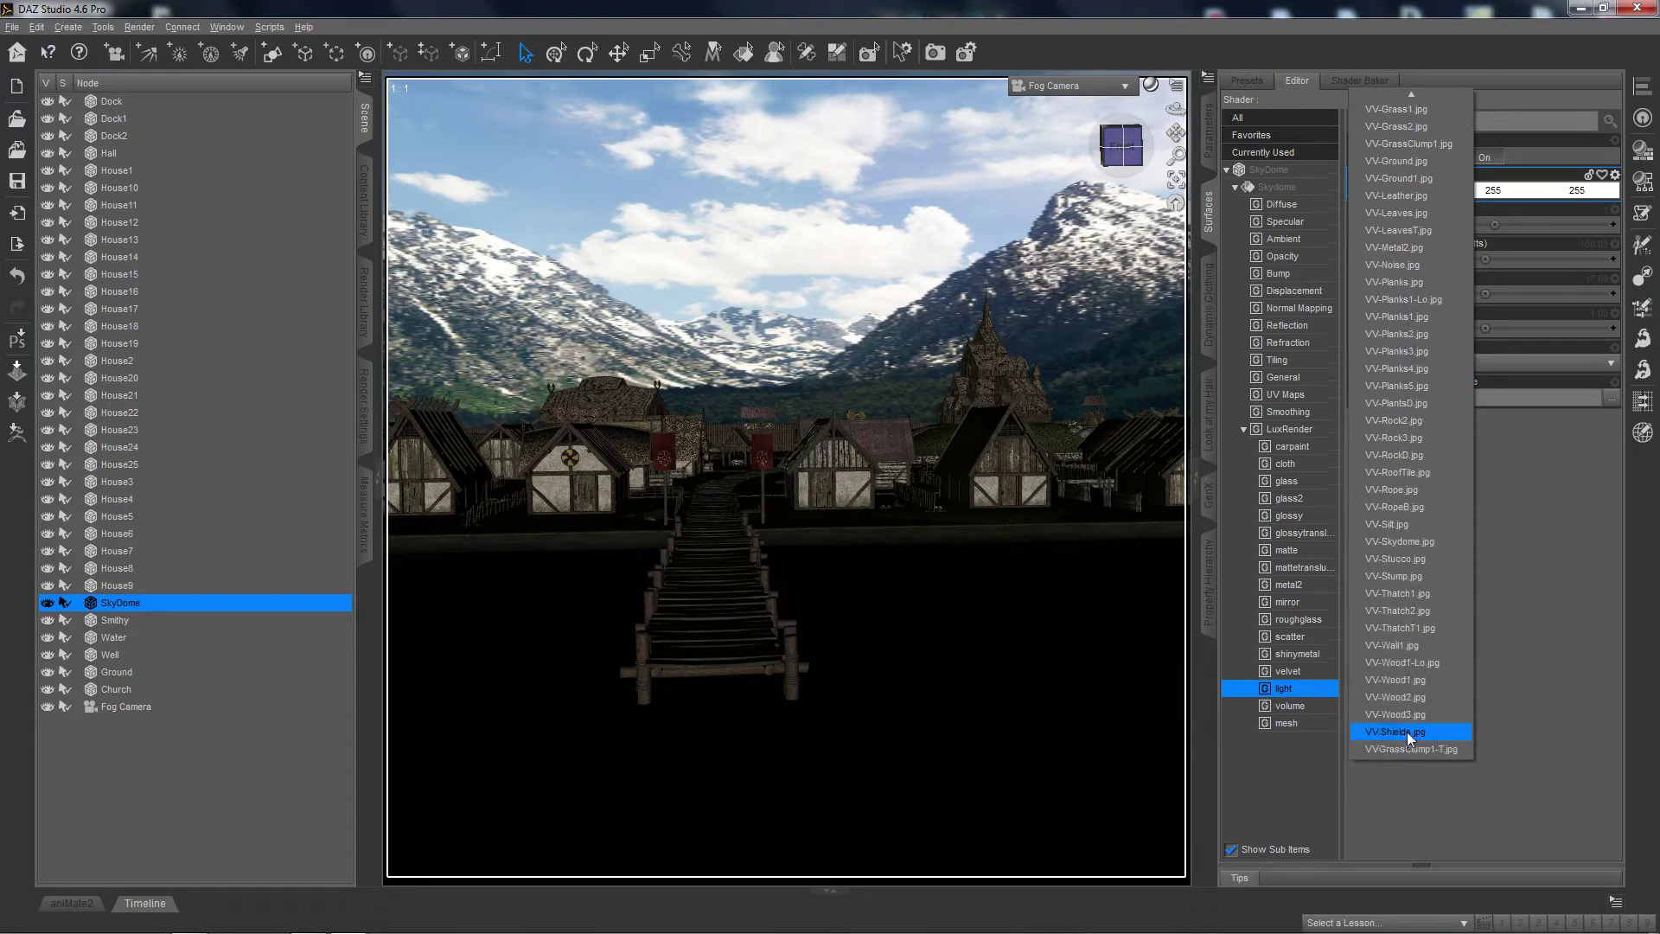
pyautogui.click(1401, 541)
pyautogui.moveTo(1354, 199)
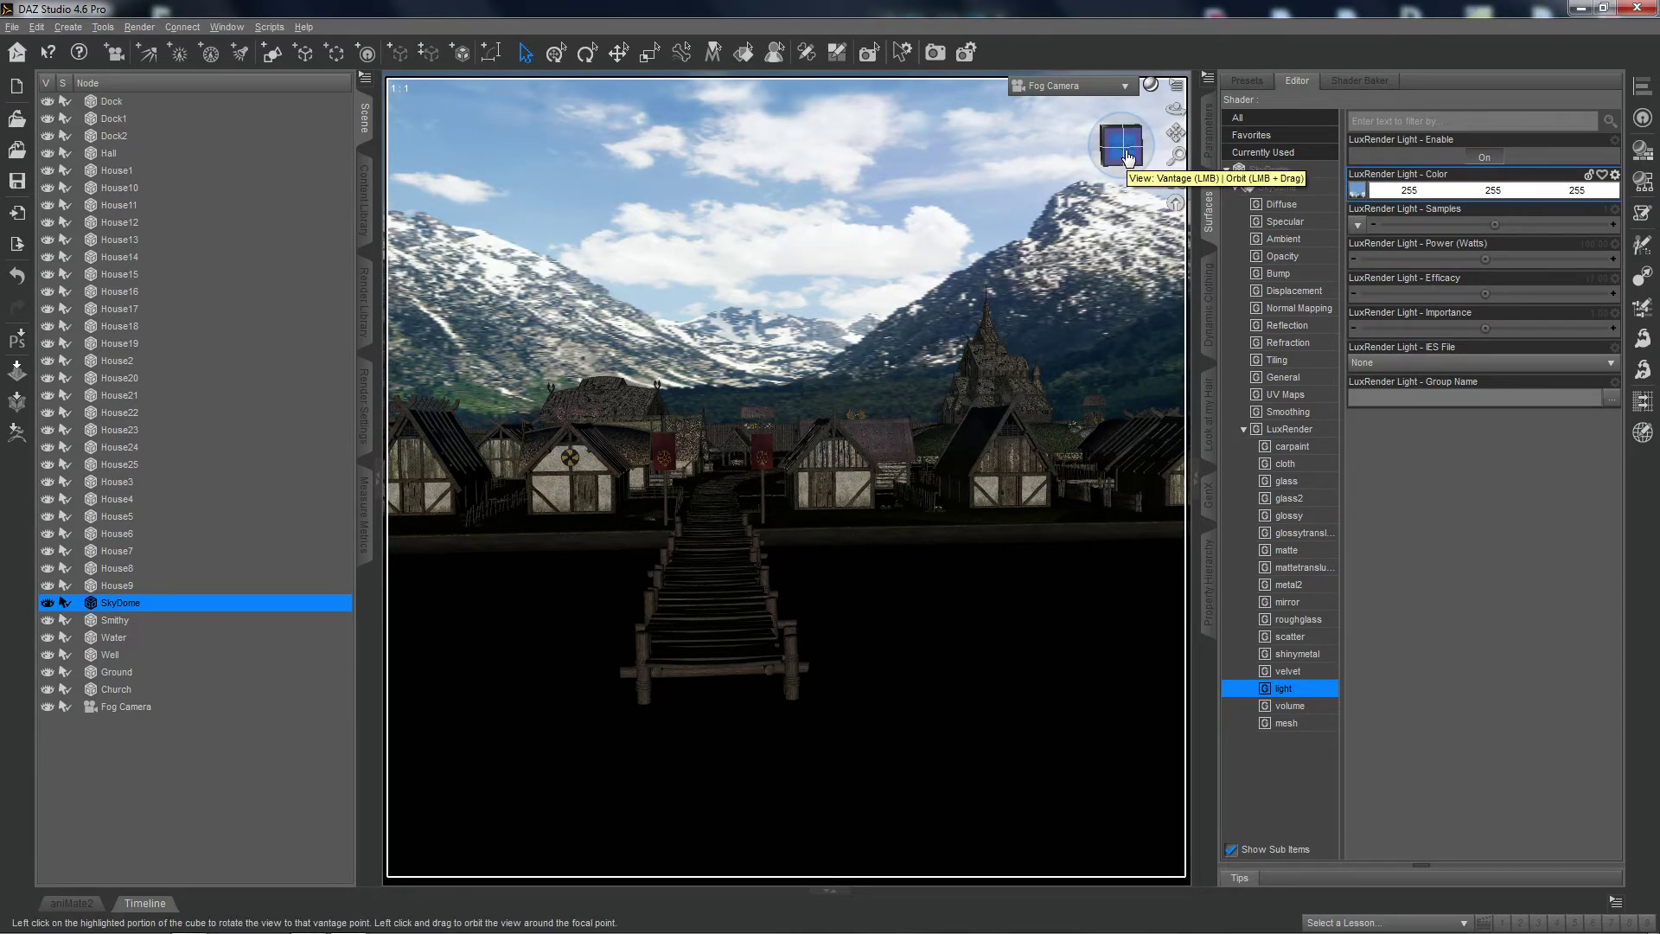
# Delete Dock, Dock1 and Dock2 from the scene.
pyautogui.moveTo(1126, 157); pyautogui.dragTo(989, 191)
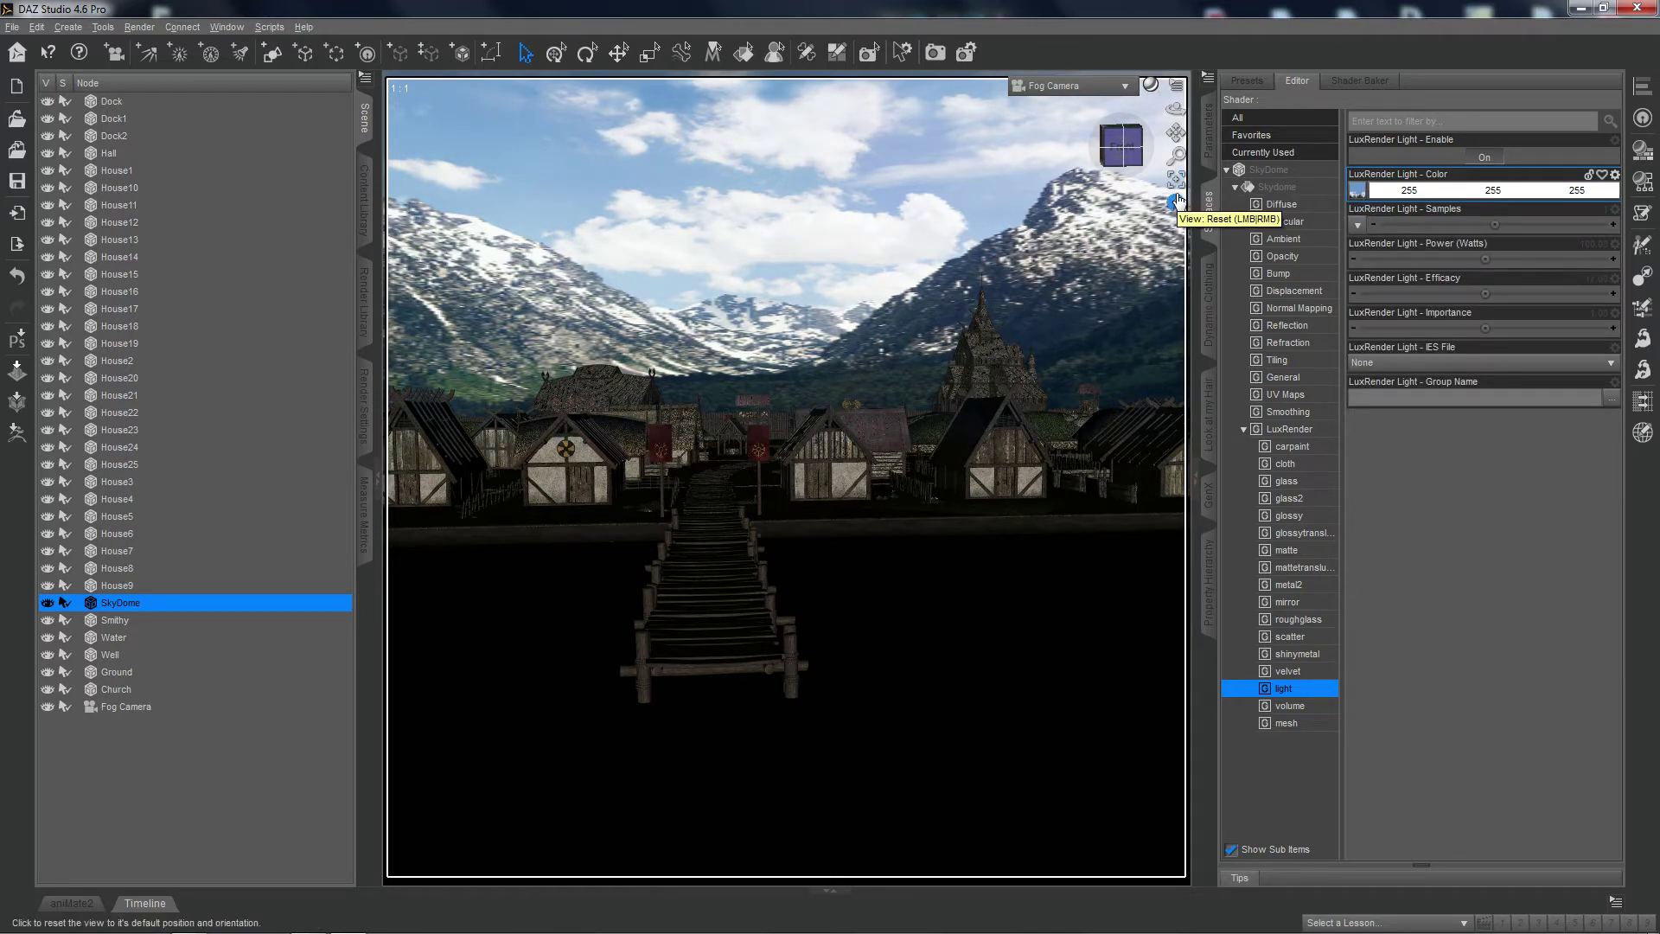
pyautogui.click(1120, 152)
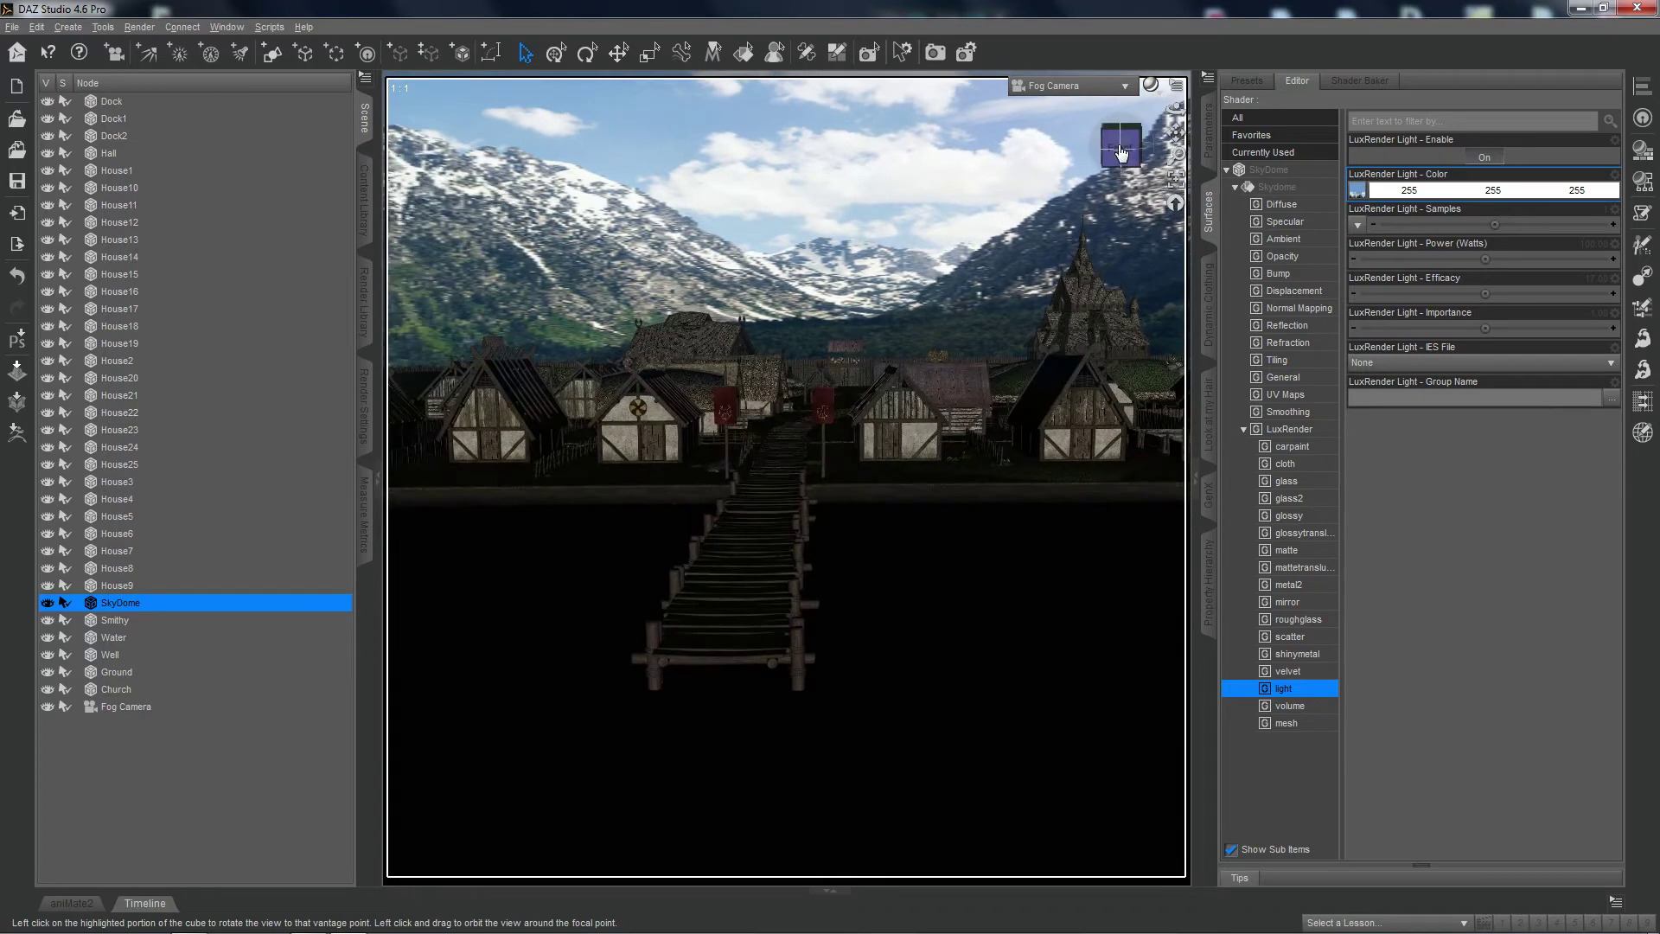
pyautogui.moveTo(1176, 131); pyautogui.dragTo(1176, 159)
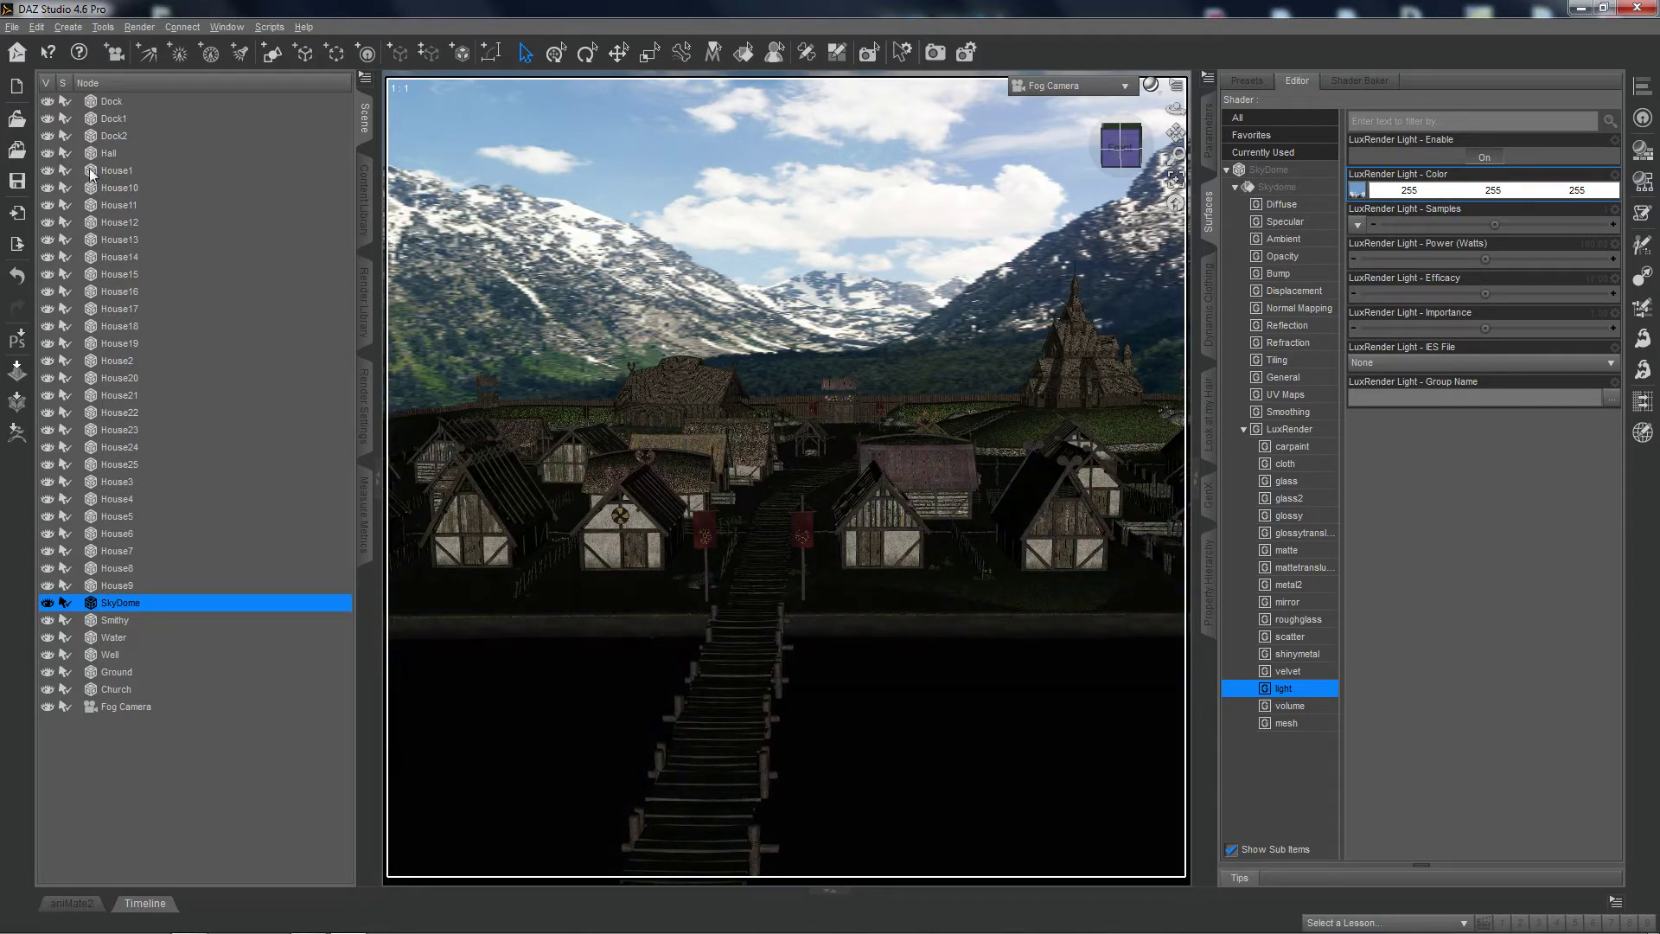
pyautogui.click(105, 103)
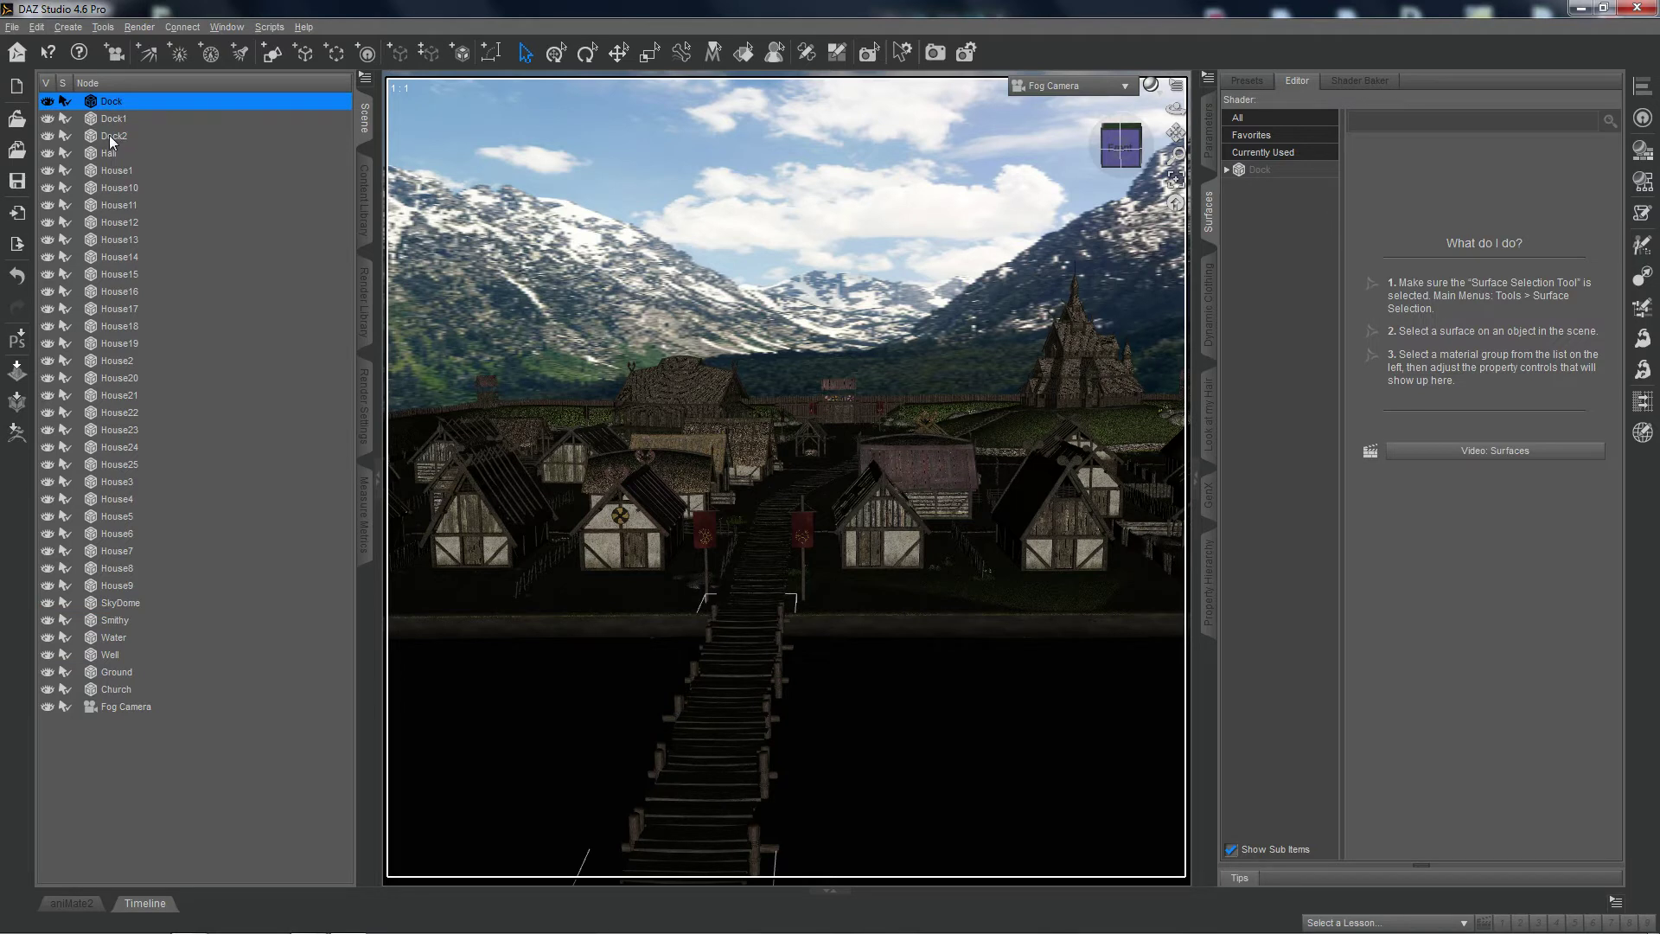
pyautogui.keyDown('shift'); pyautogui.click(109, 135); pyautogui.keyUp('shift')
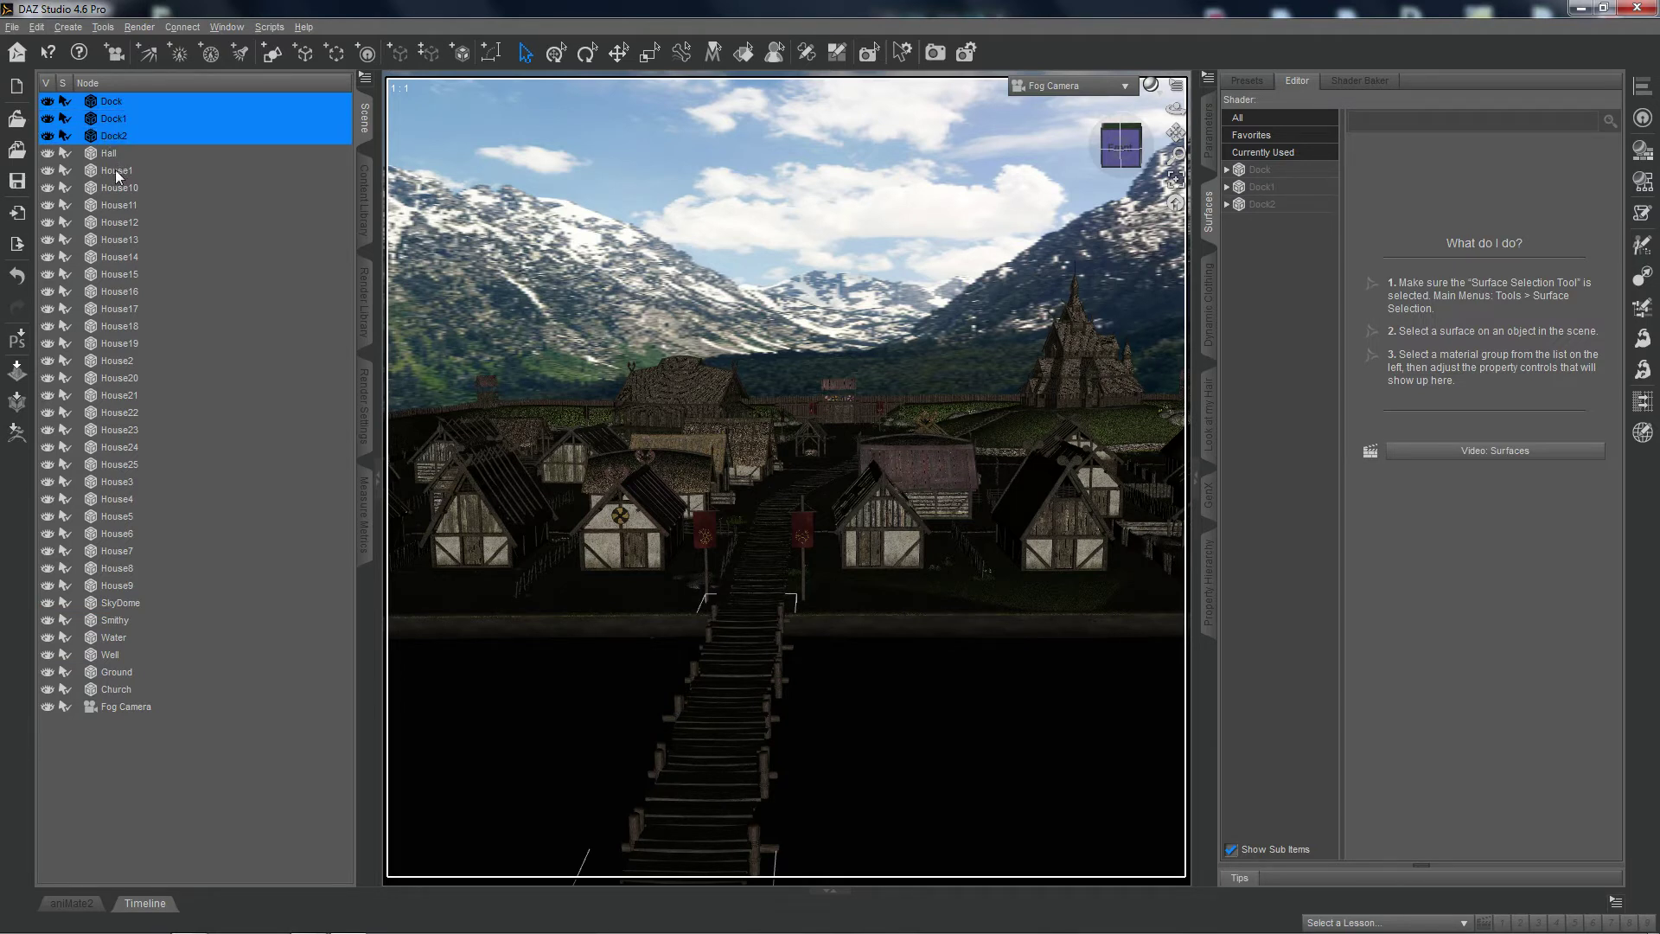
pyautogui.press('Delete')
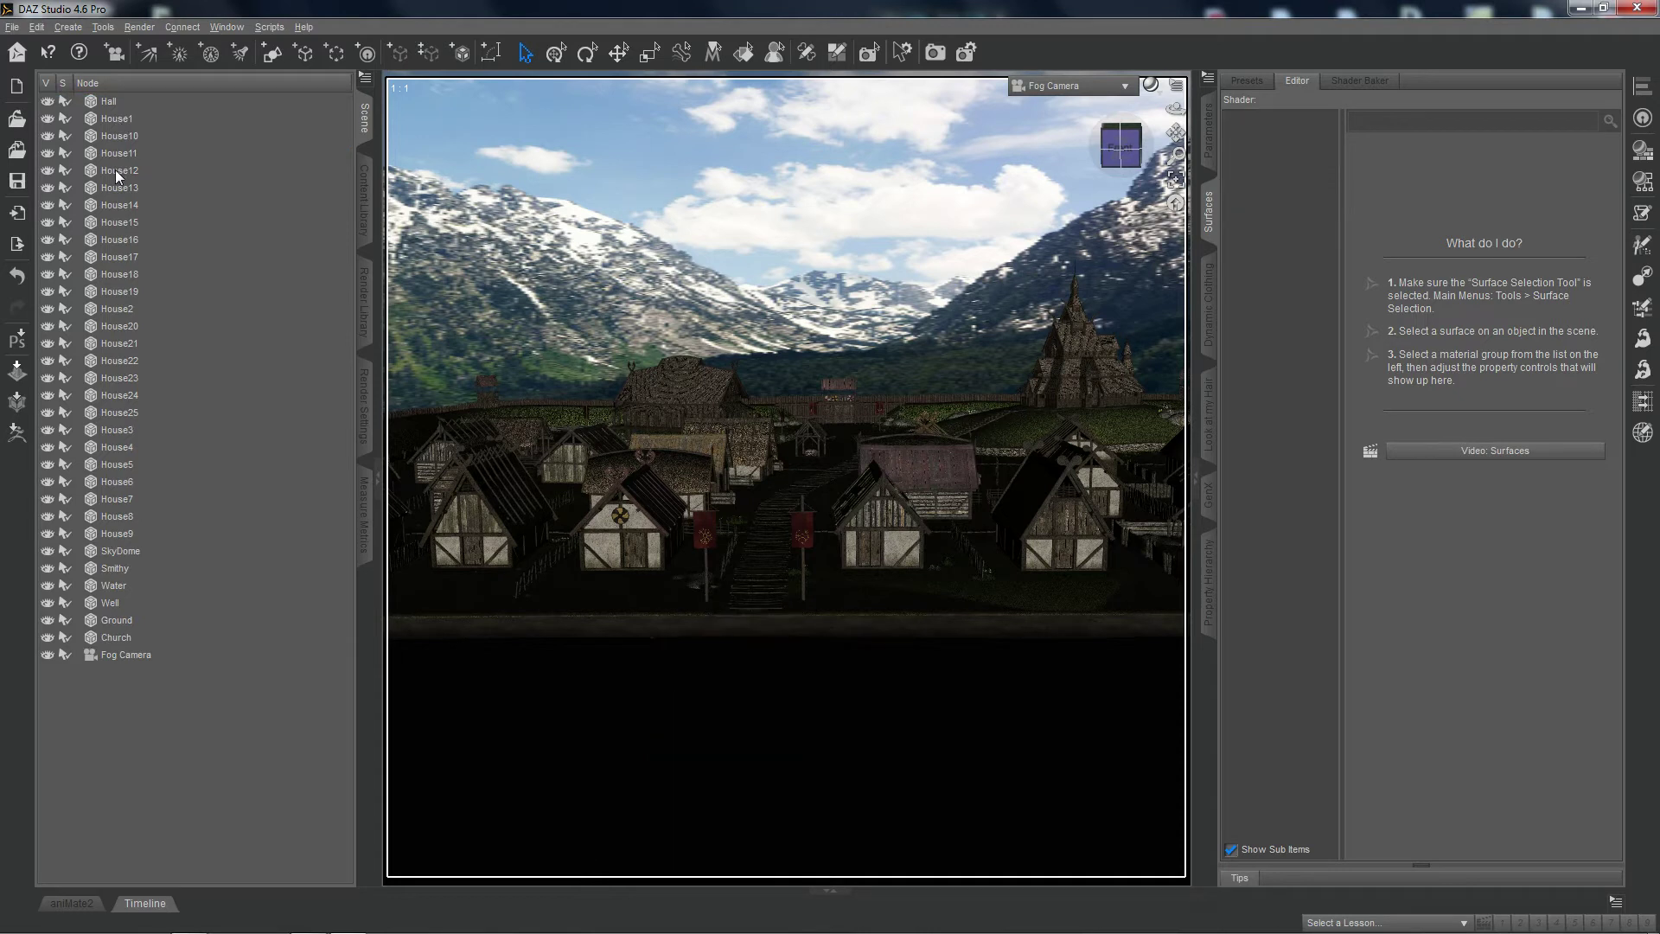
# Delete all the numbered house objects, from House1 through House9 in the scene list.
pyautogui.click(108, 117)
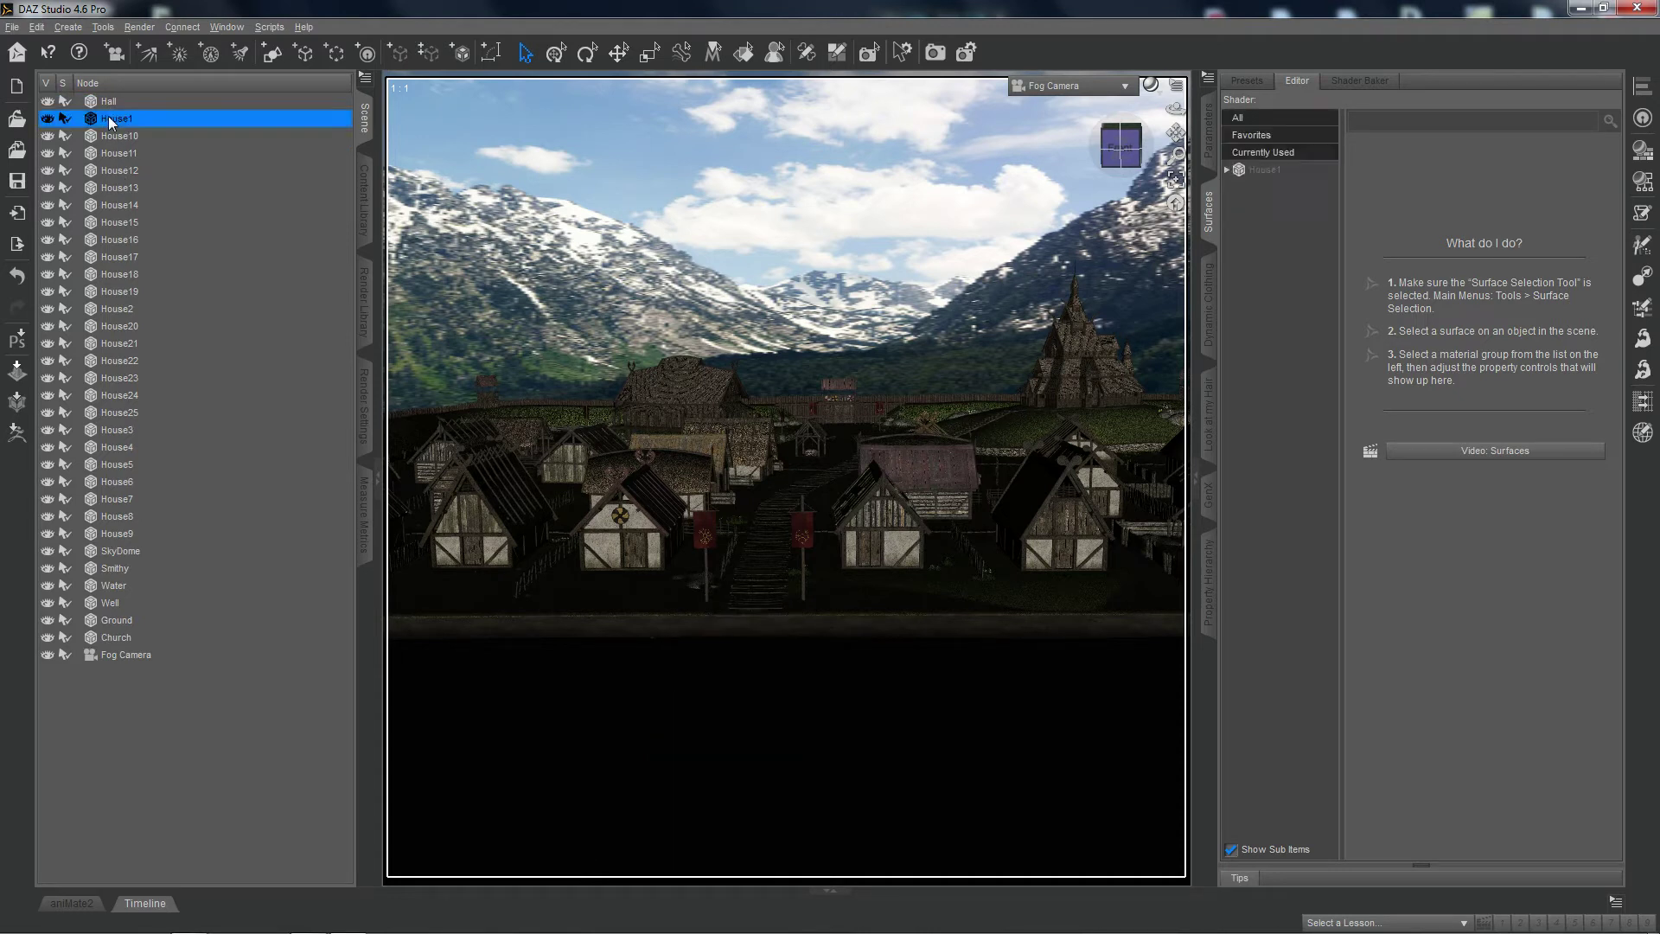
pyautogui.keyDown('shift'); pyautogui.click(119, 533); pyautogui.keyUp('shift')
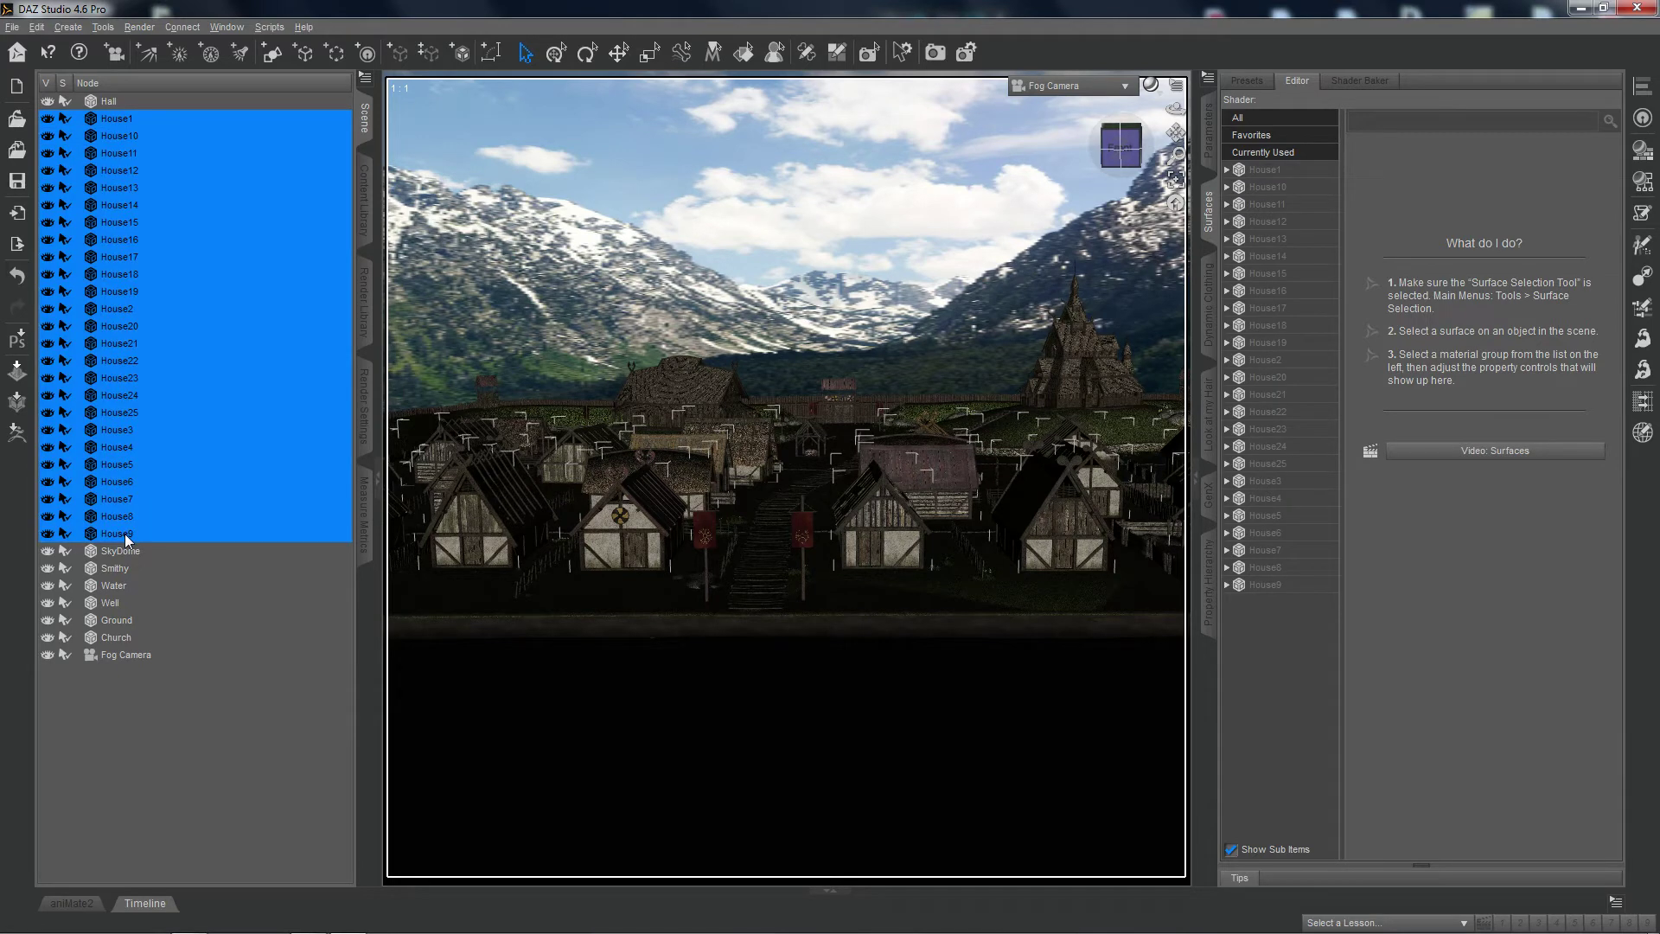
pyautogui.press('Delete')
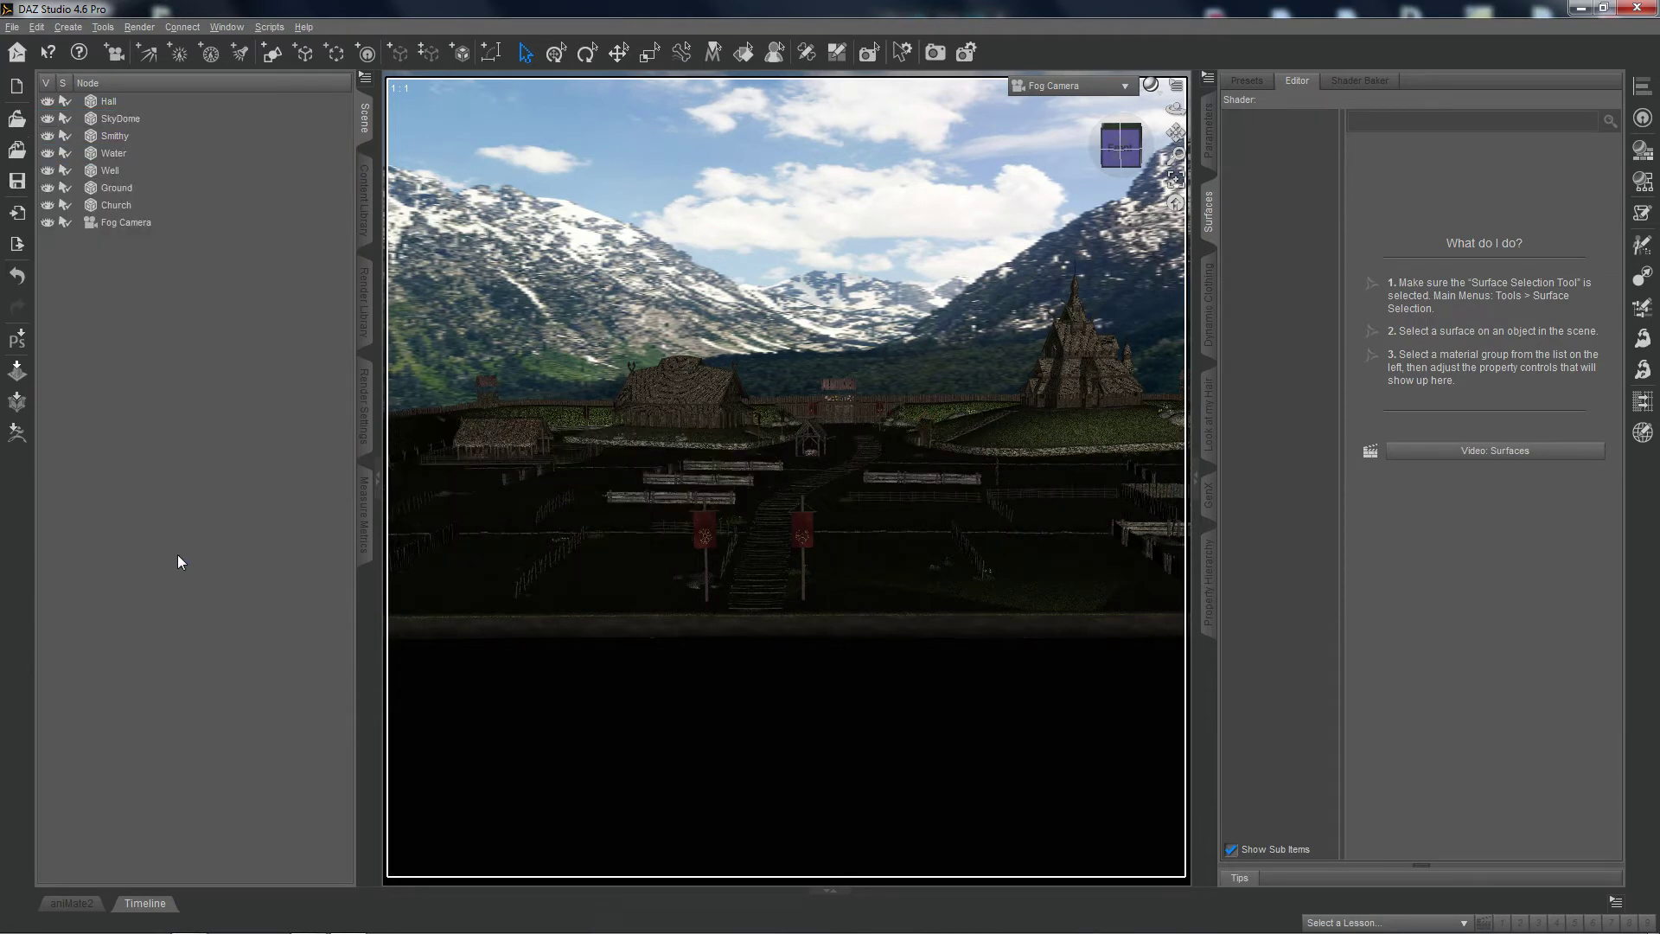
# Delete the Church, Well, Water and Smithy objects, keeping the Hall, SkyDome, Ground and Fog Camera.
pyautogui.click(113, 205)
pyautogui.press('Delete')
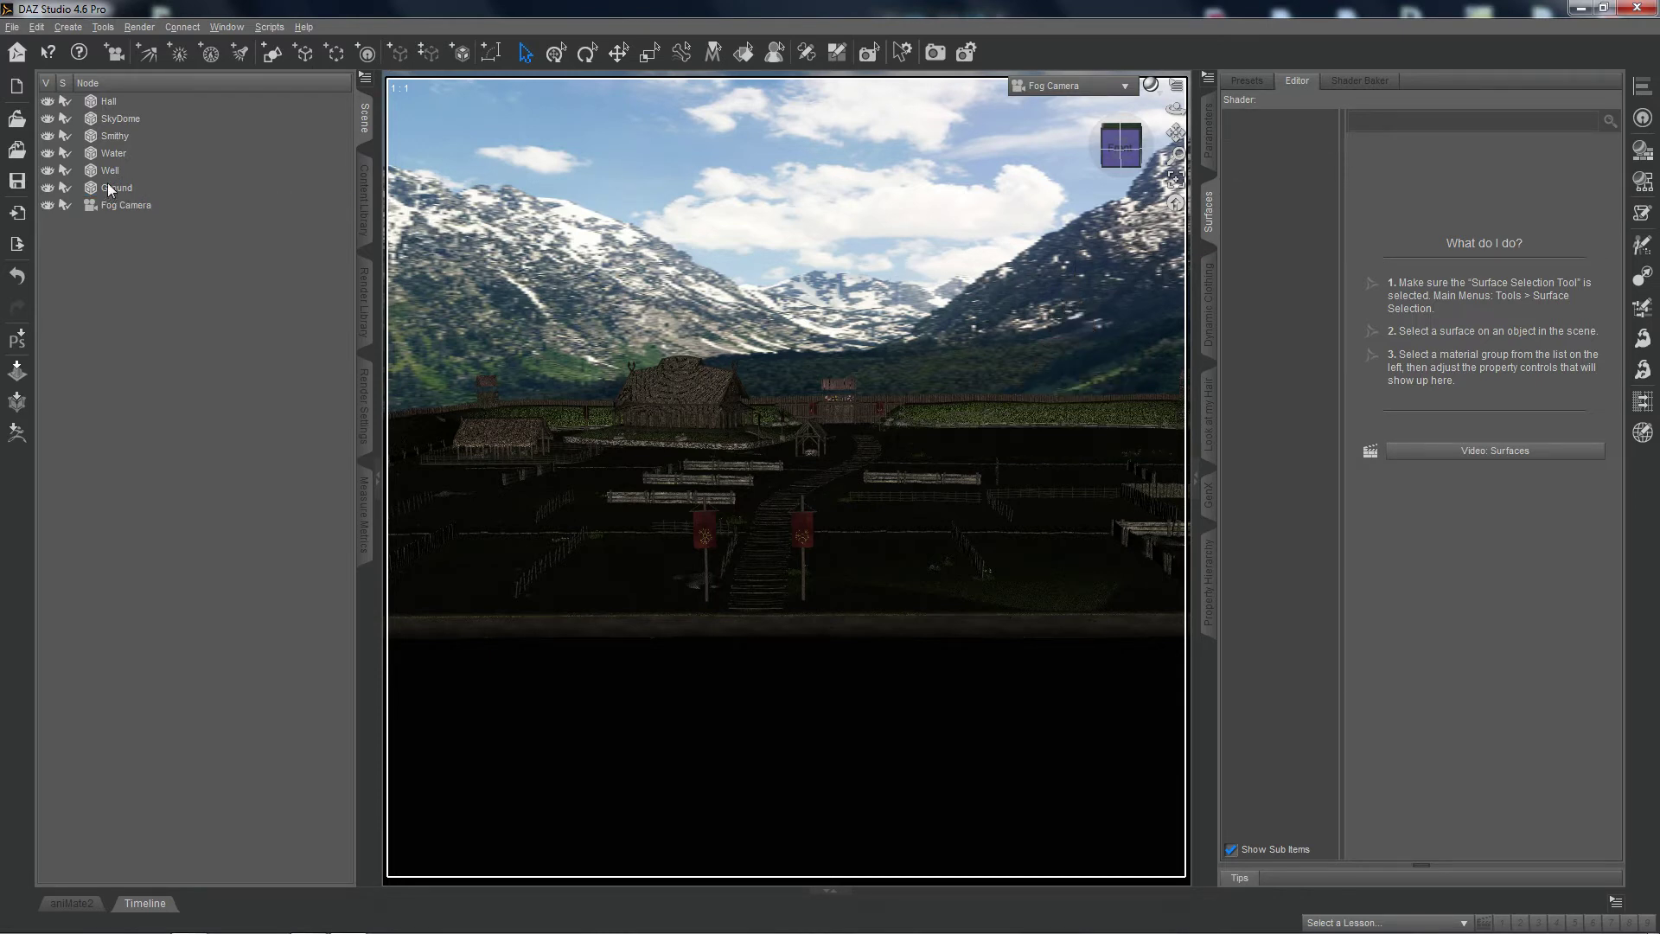
pyautogui.click(111, 173)
pyautogui.press('Delete')
pyautogui.click(113, 158)
pyautogui.press('Delete')
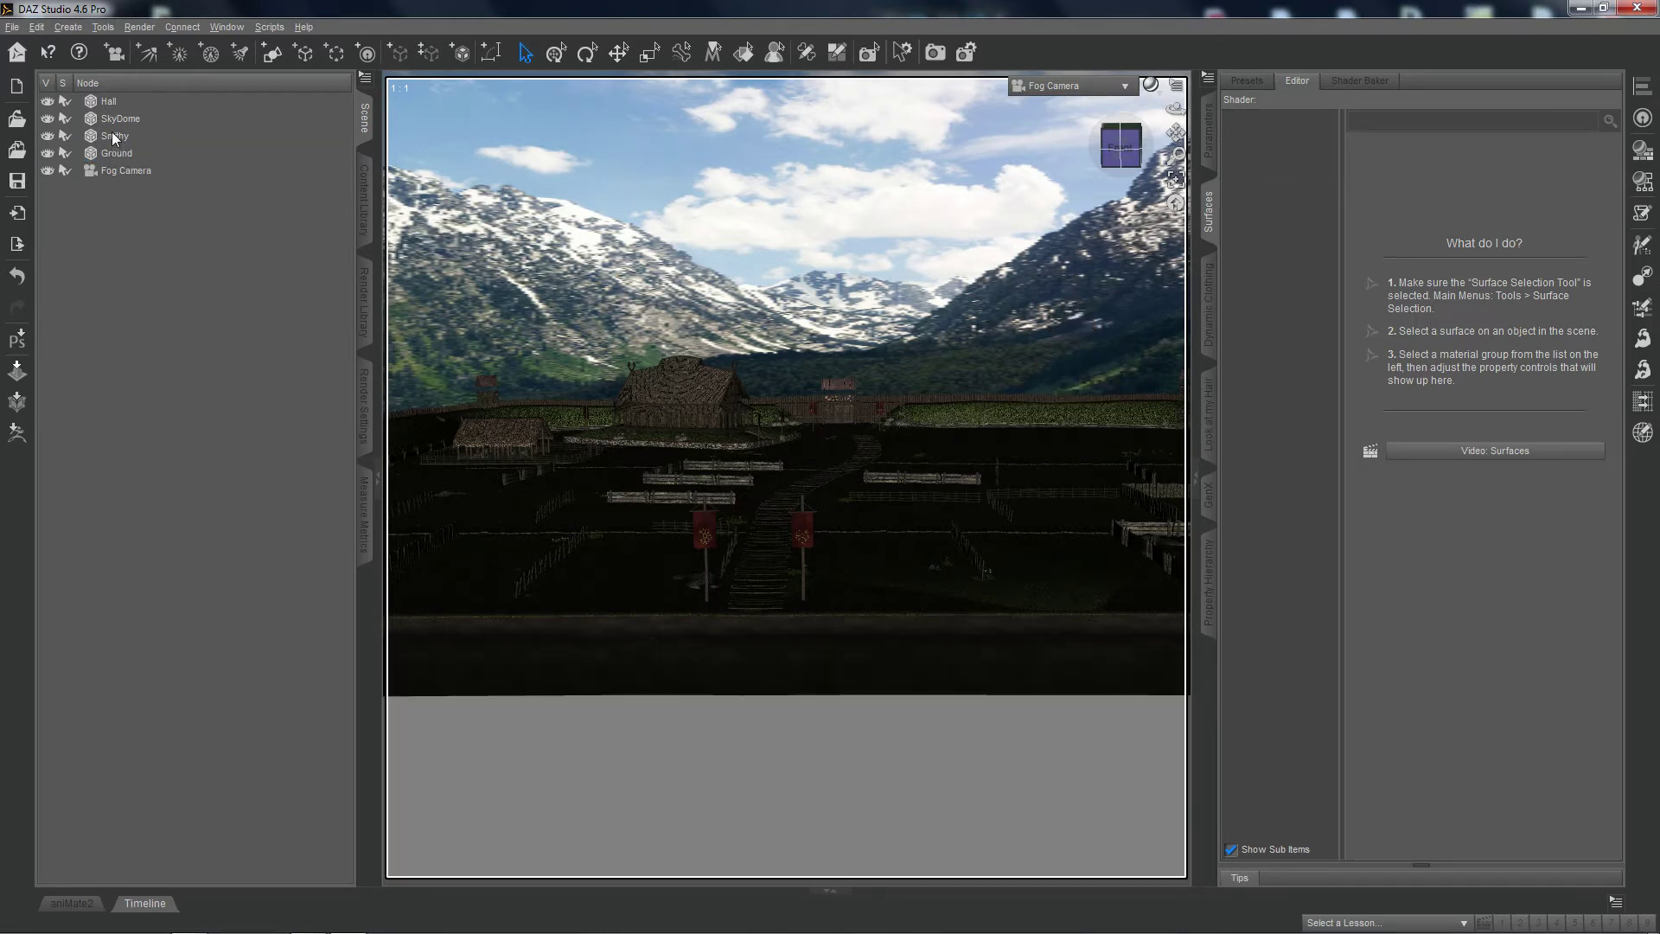
pyautogui.click(113, 136)
pyautogui.press('Delete')
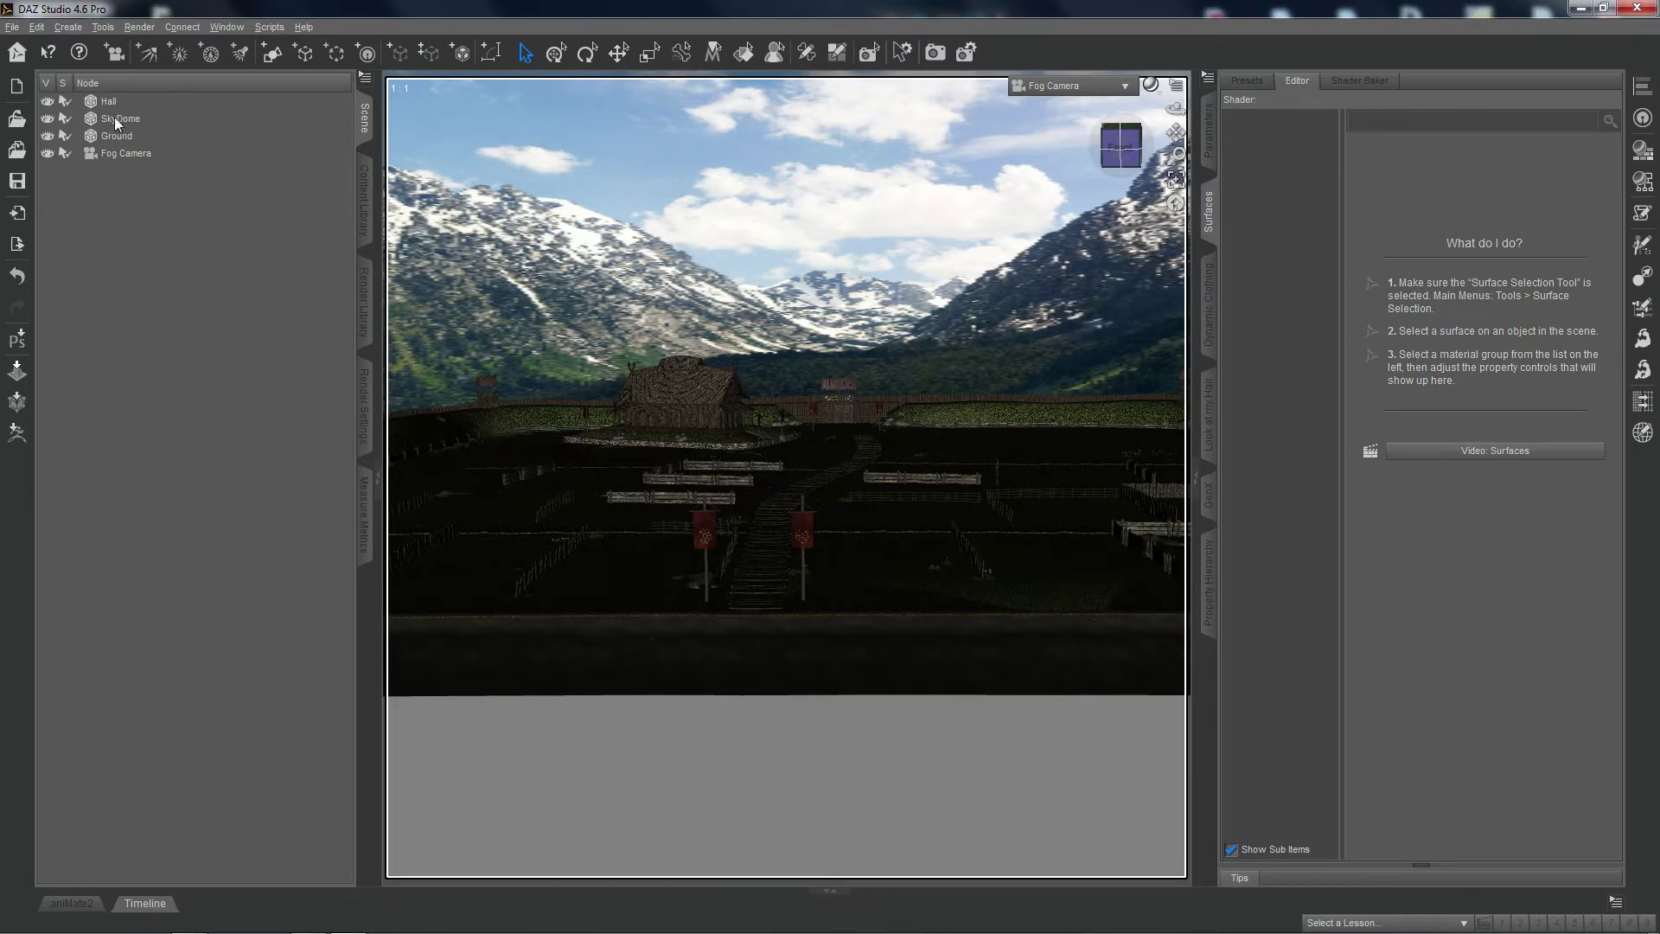
# Frame the Hall in the Fog Camera view and orbit to a lower angle with mountains and sky behind it.
pyautogui.click(115, 100)
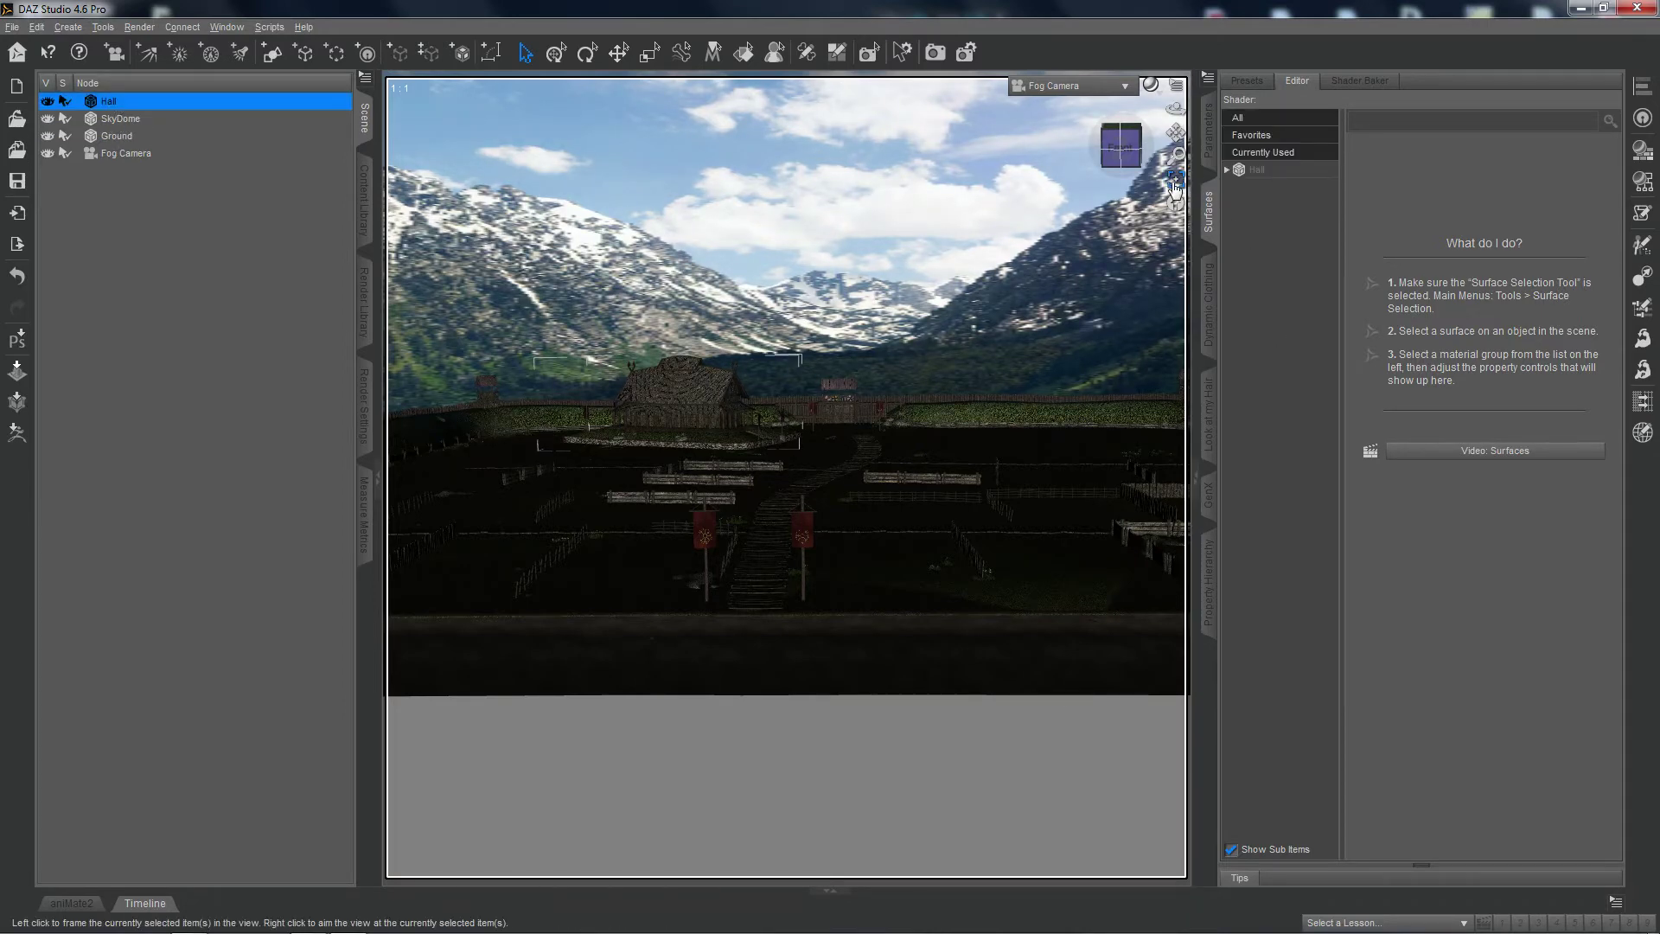
pyautogui.click(1175, 179)
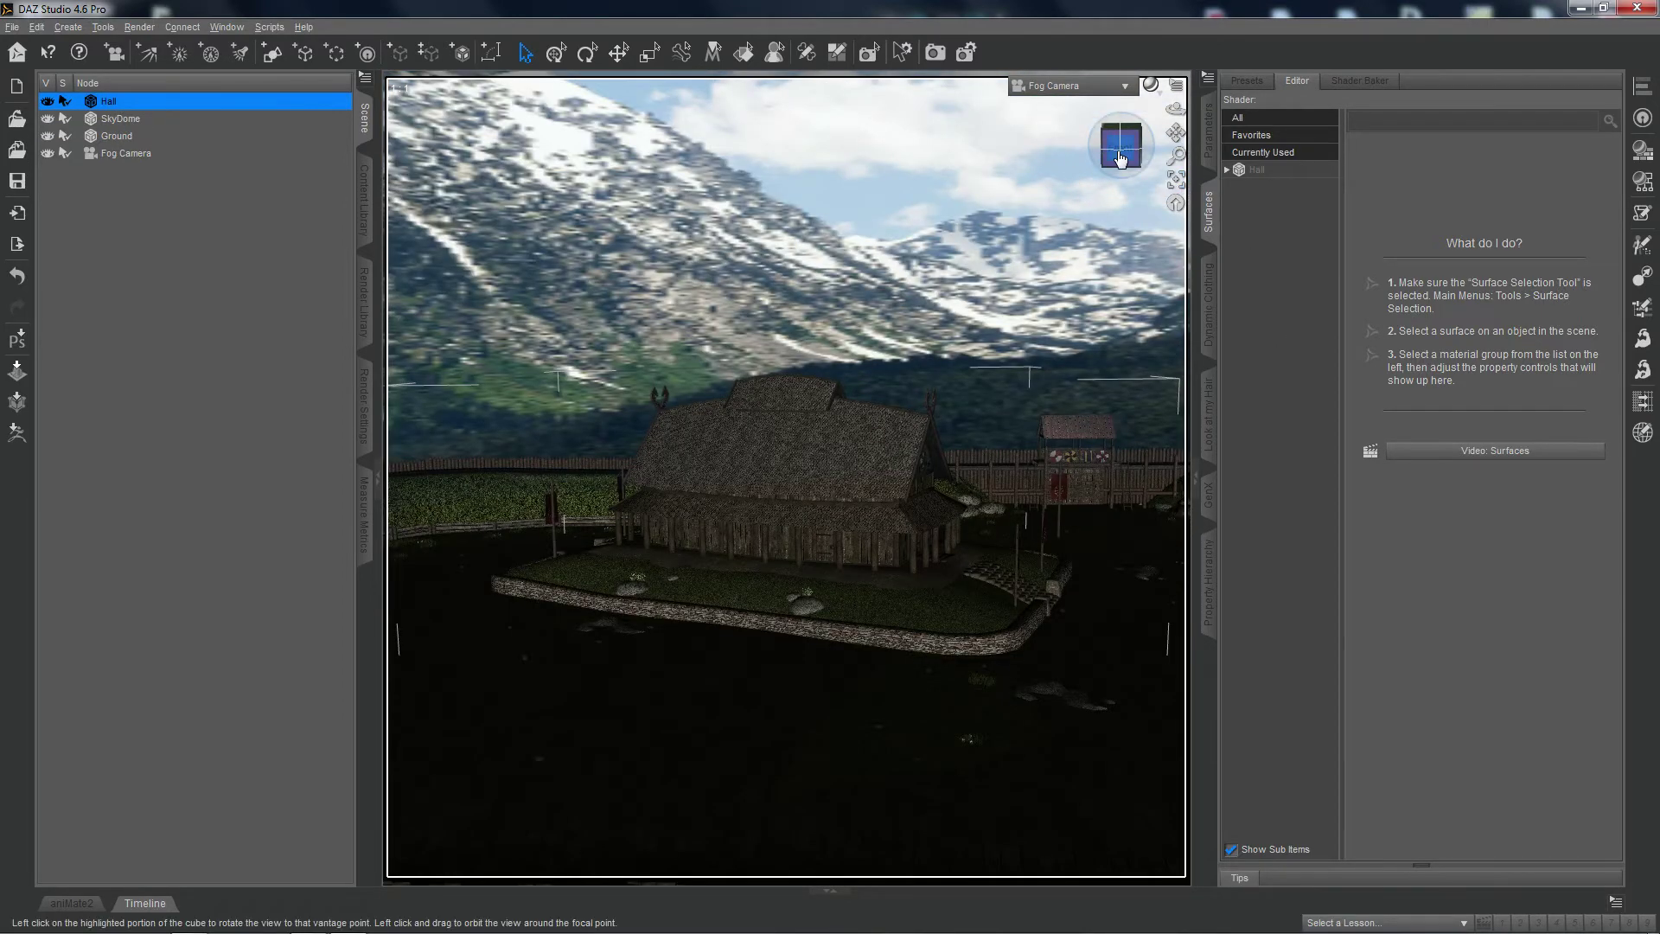
pyautogui.click(1115, 142)
pyautogui.moveTo(1116, 143)
pyautogui.mouseDown()
pyautogui.moveTo(1143, 153)
pyautogui.moveTo(1105, 144)
pyautogui.moveTo(1121, 160)
pyautogui.mouseUp()
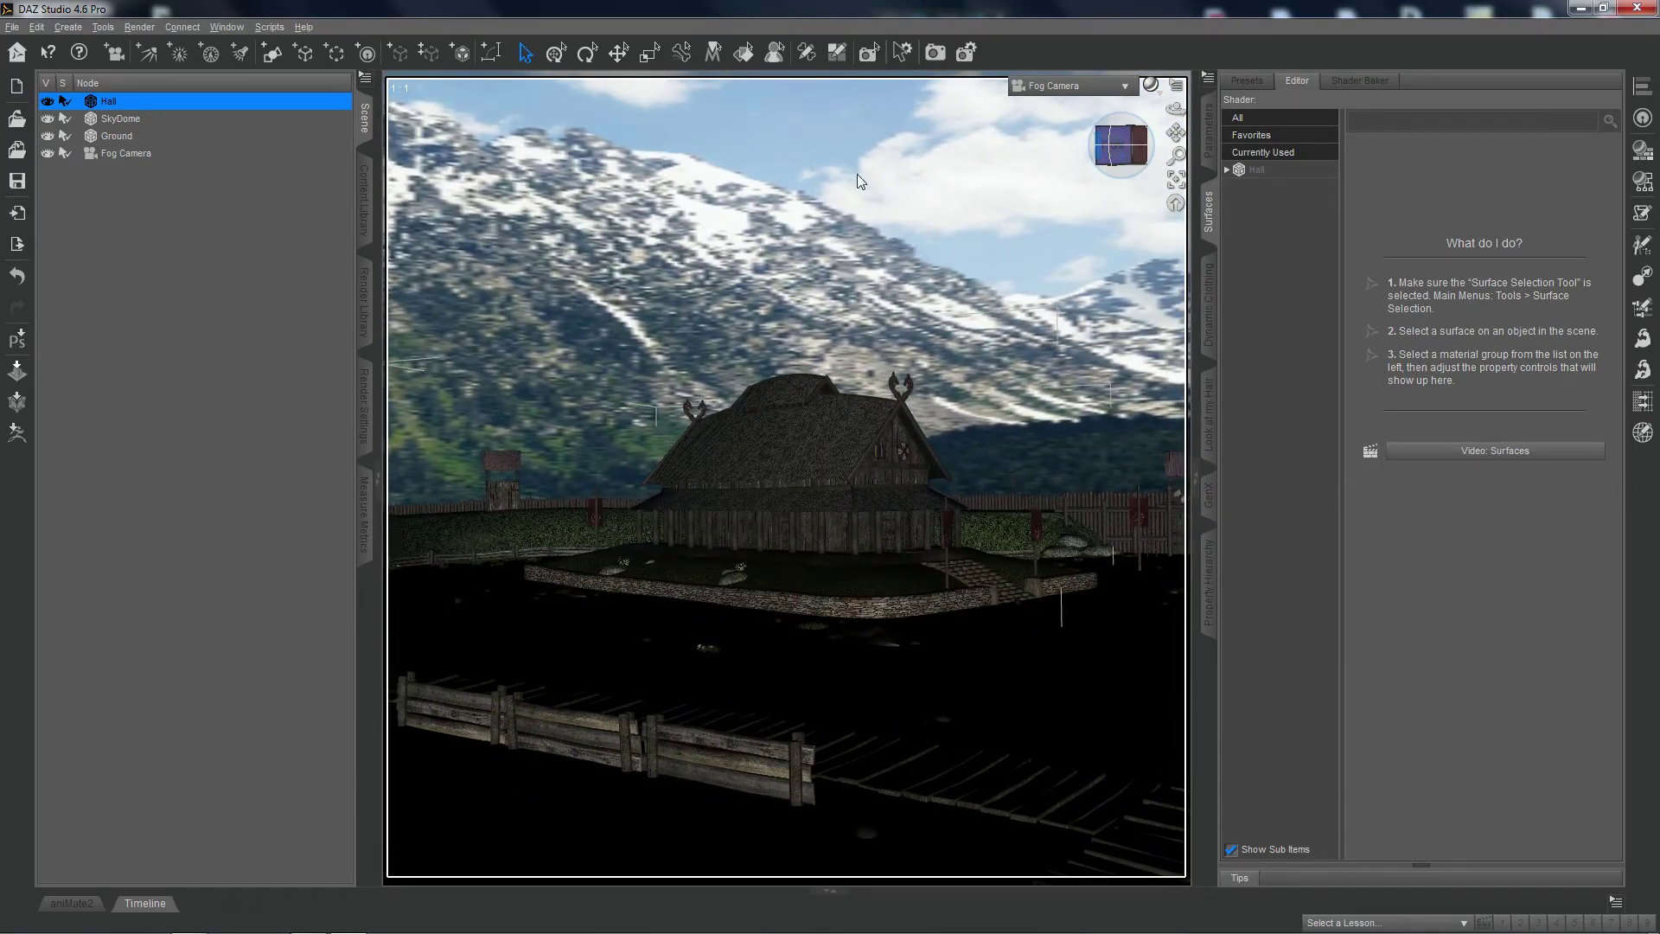
# Set the render engine to LuxRender via Luxus with Use LuxRender GUI on.
pyautogui.click(372, 405)
pyautogui.click(259, 370)
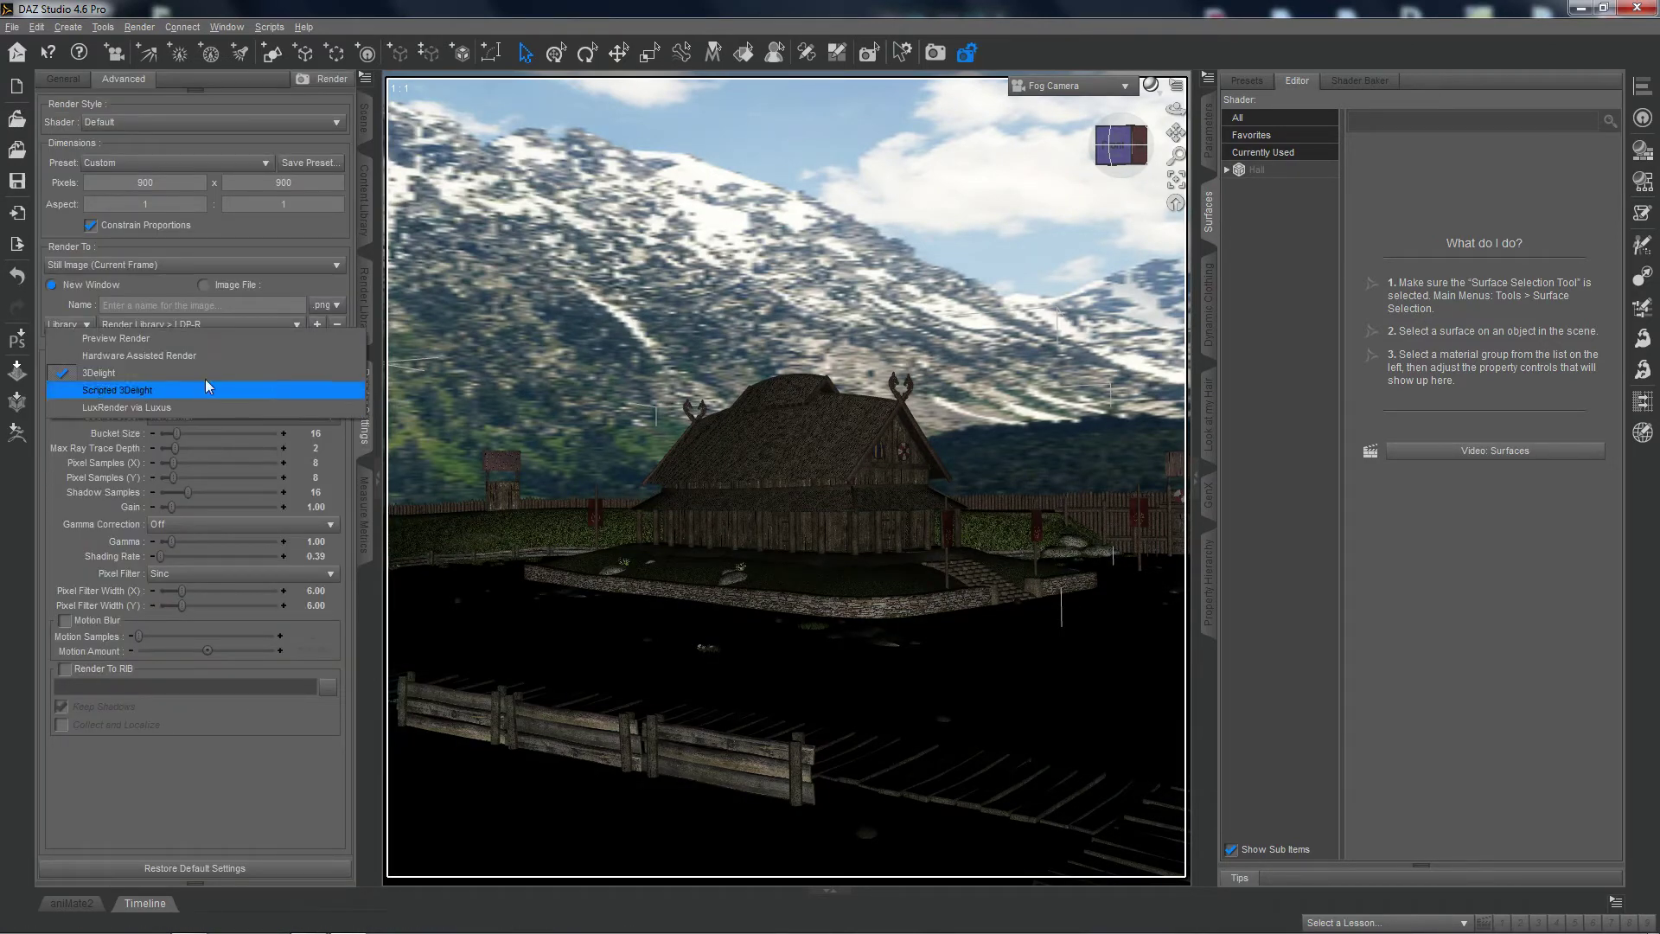
pyautogui.click(101, 404)
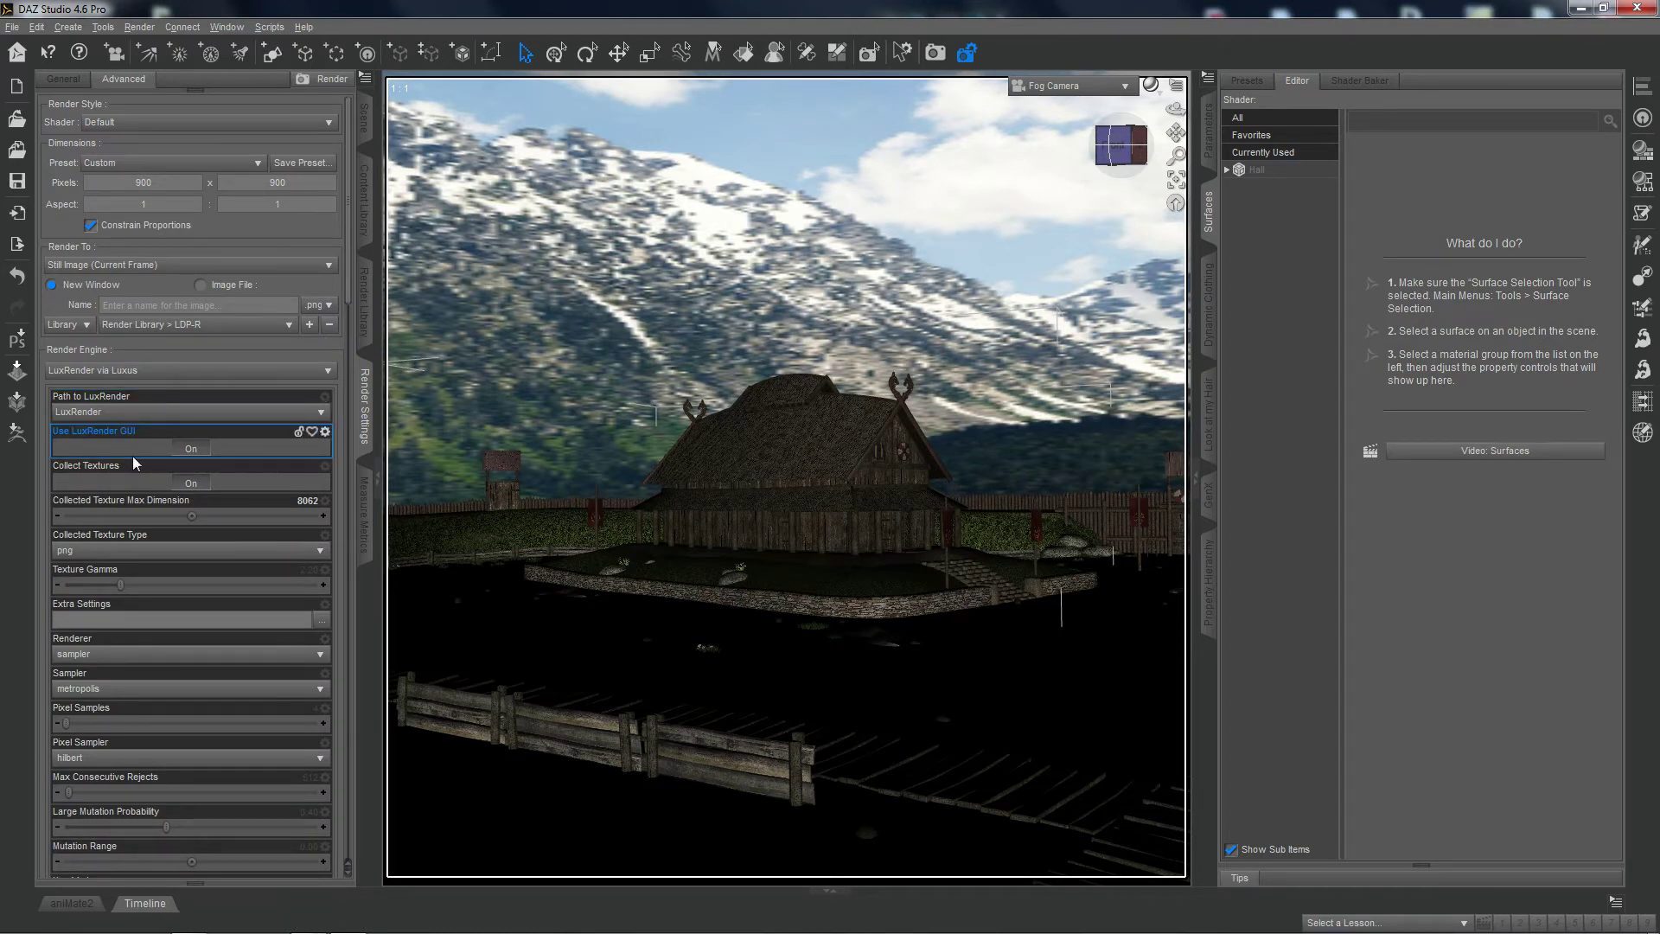
pyautogui.click(193, 449)
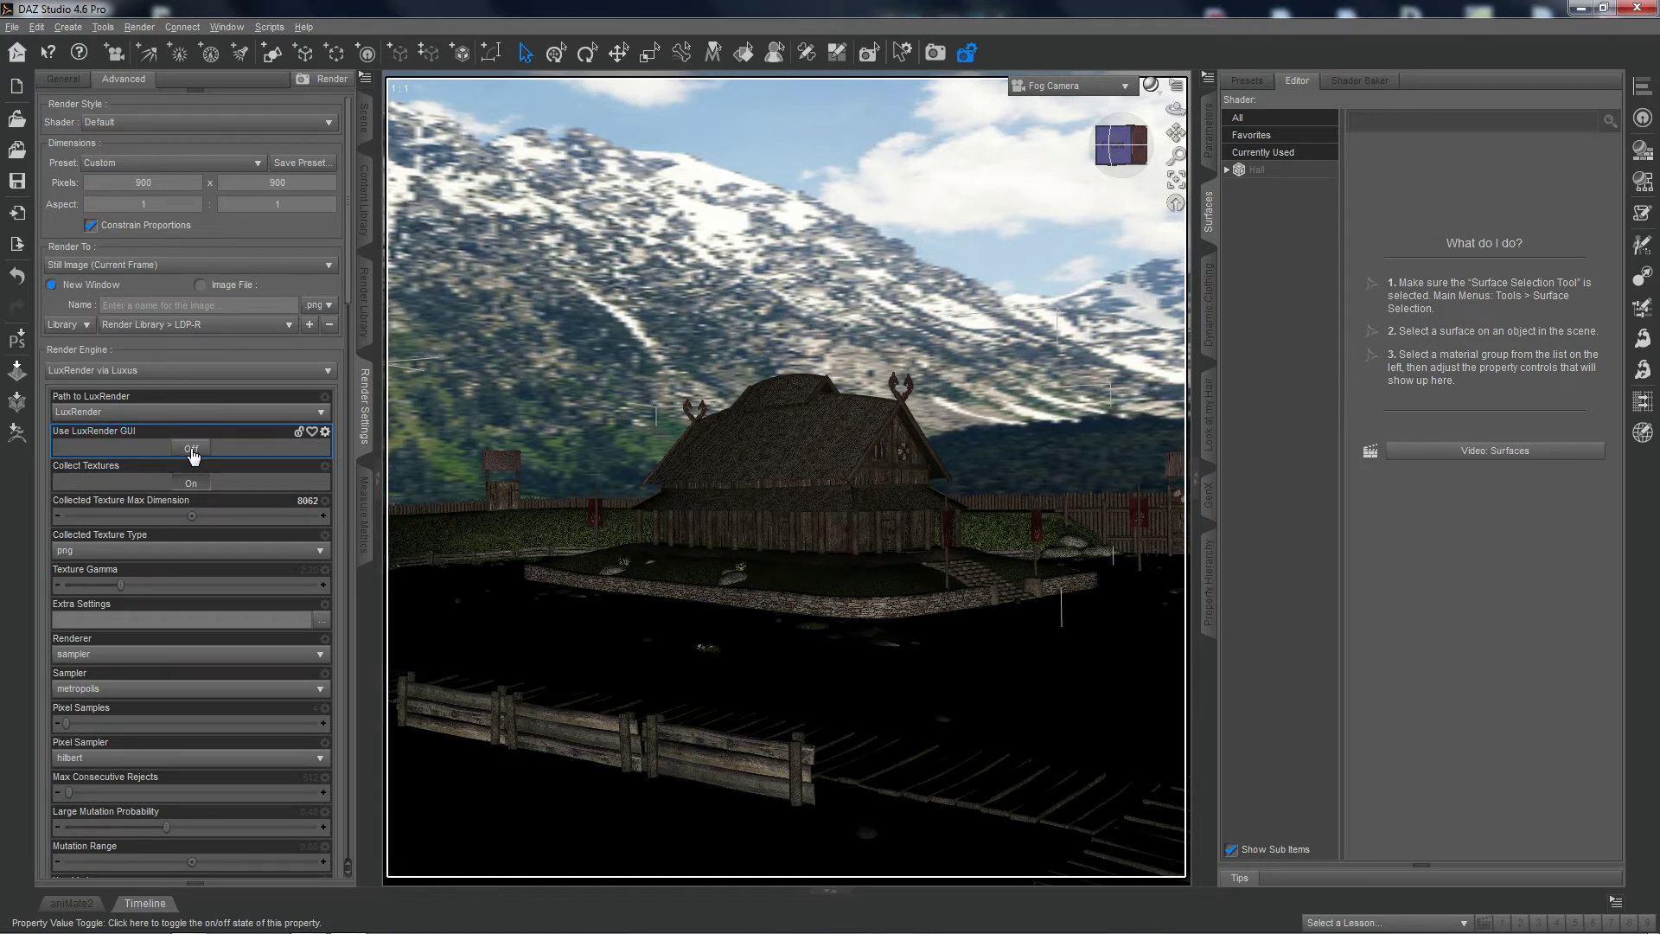
pyautogui.click(191, 449)
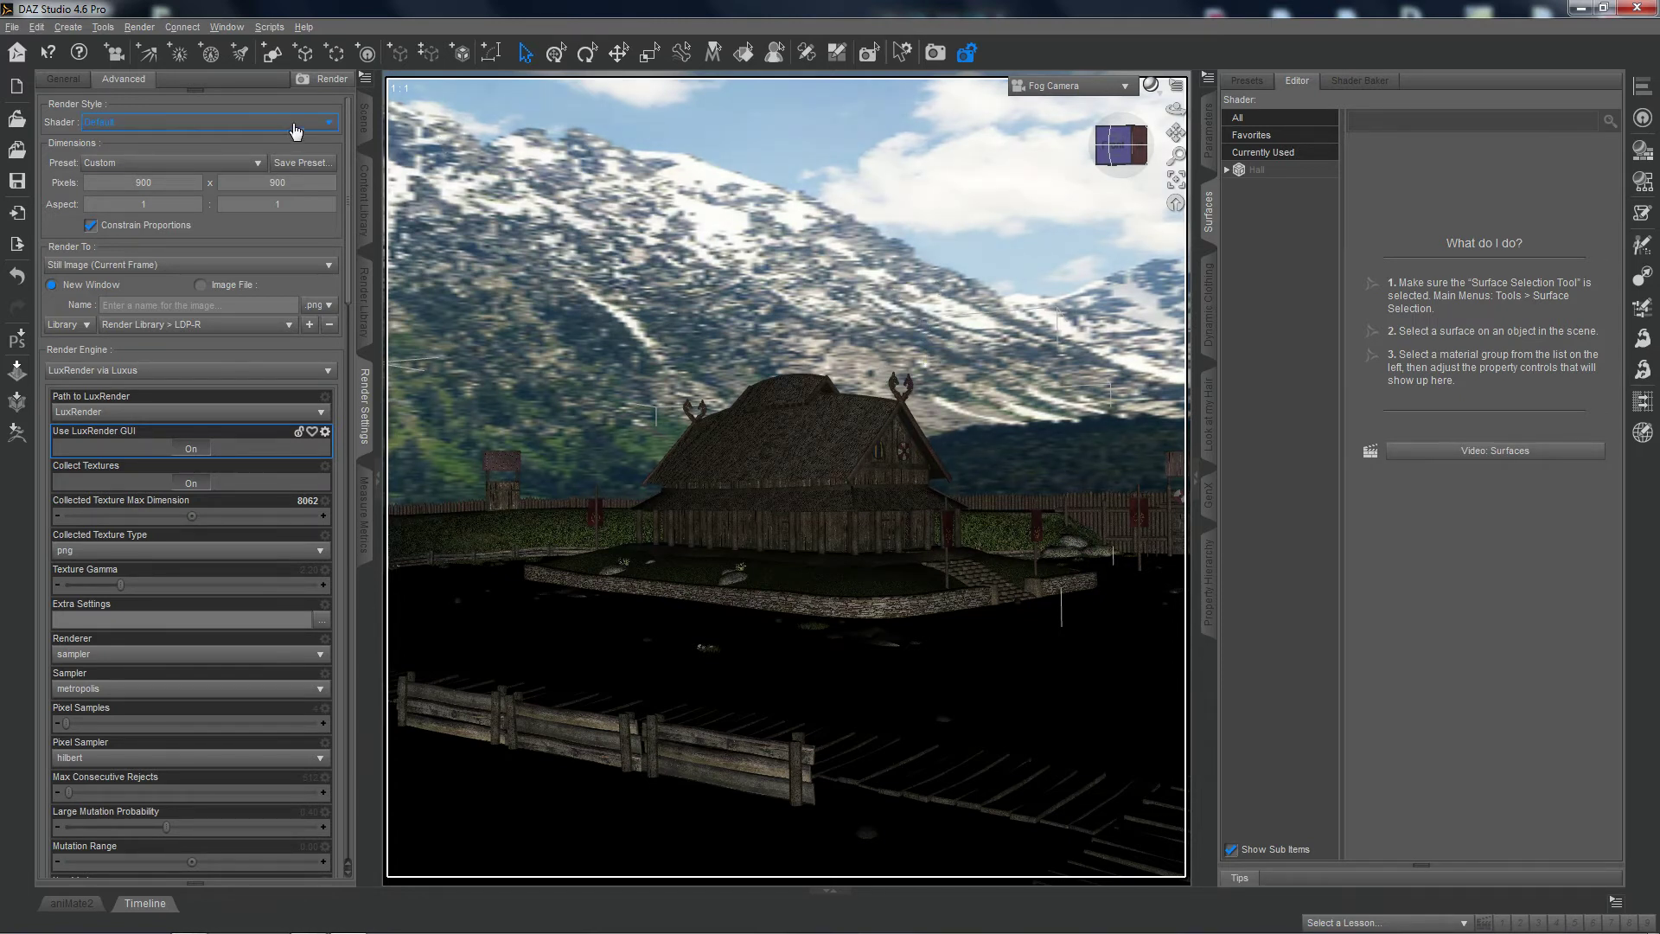
# Render the scene in LuxRender, check the loading log and return to the render view.
pyautogui.click(328, 82)
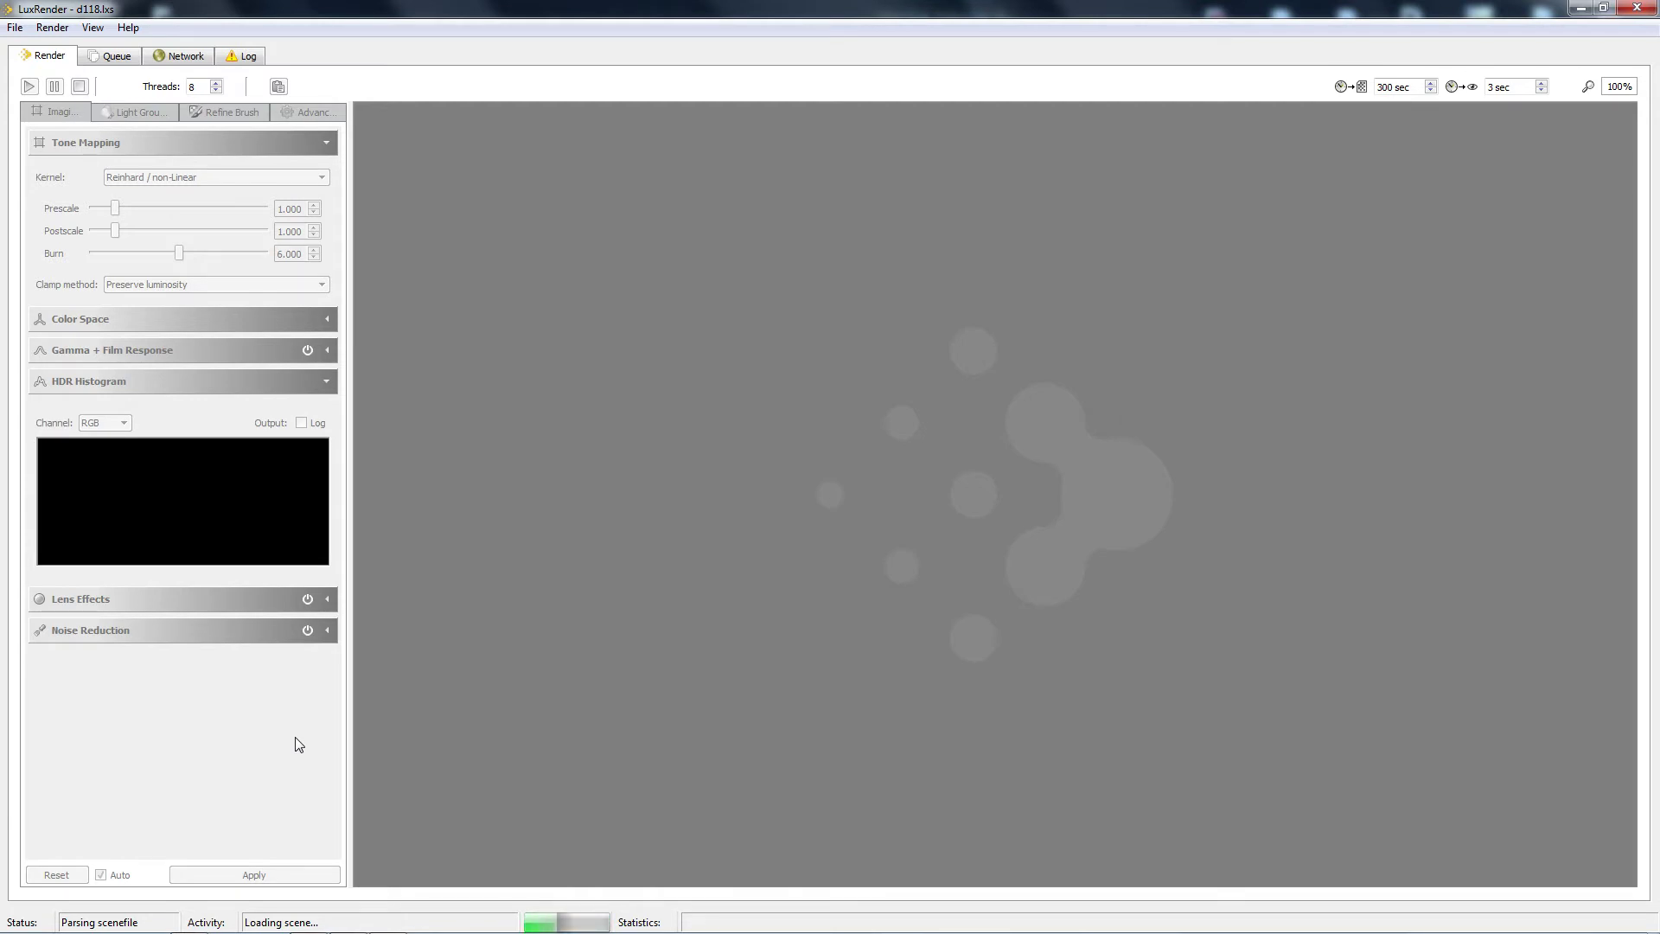
pyautogui.click(246, 57)
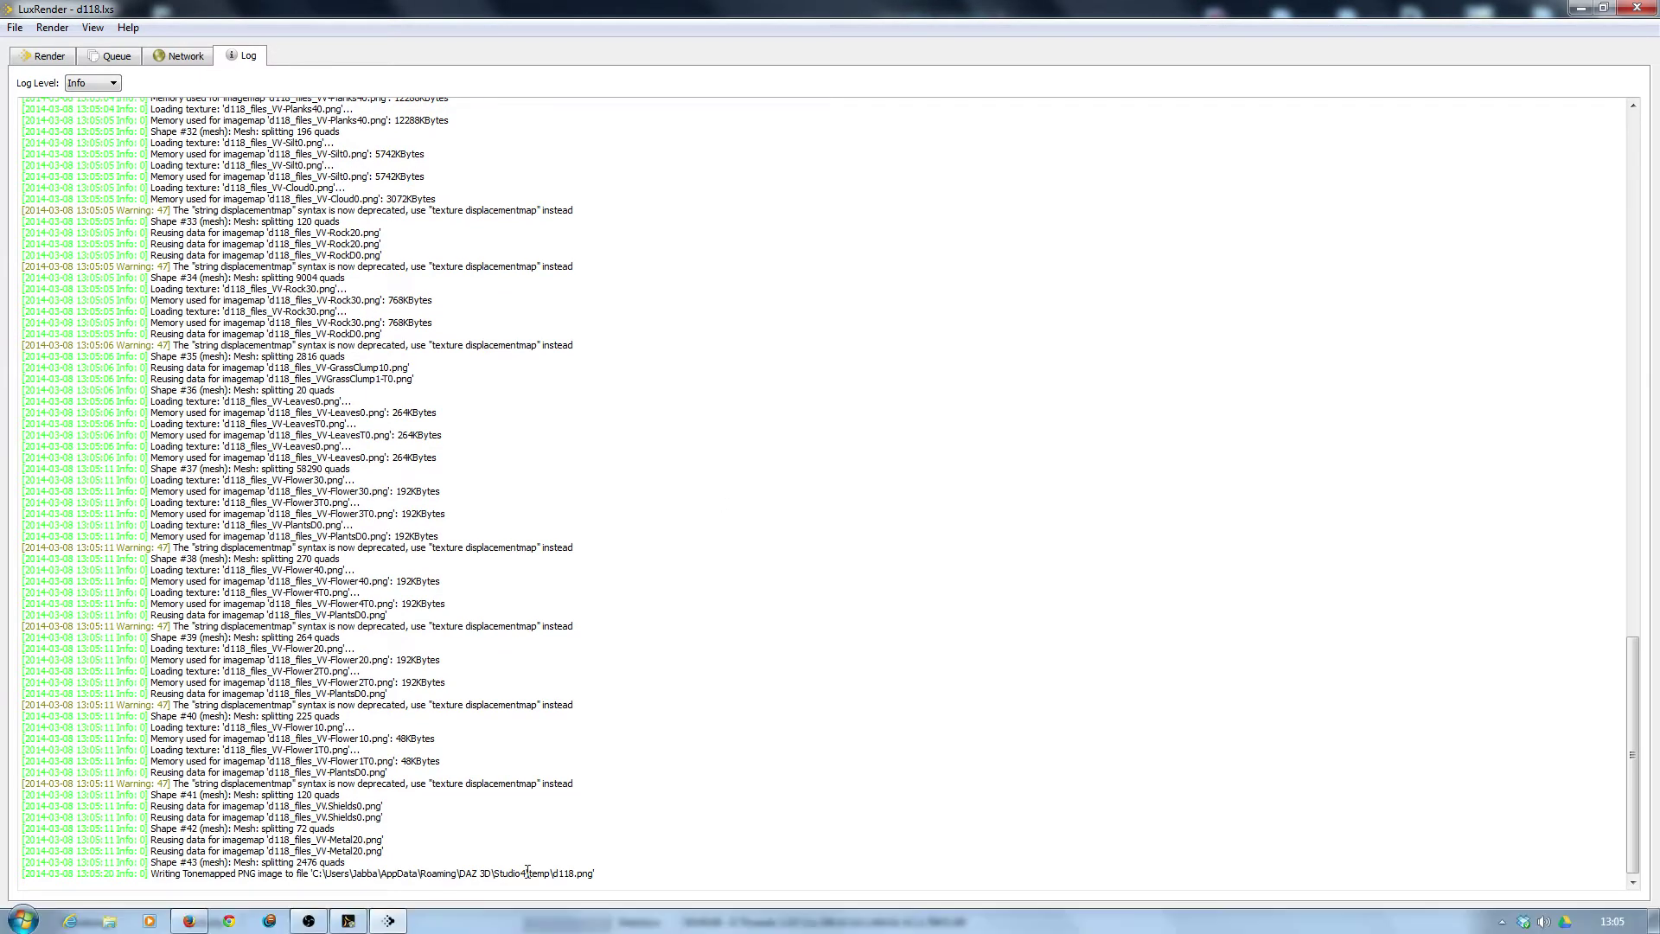
pyautogui.click(33, 60)
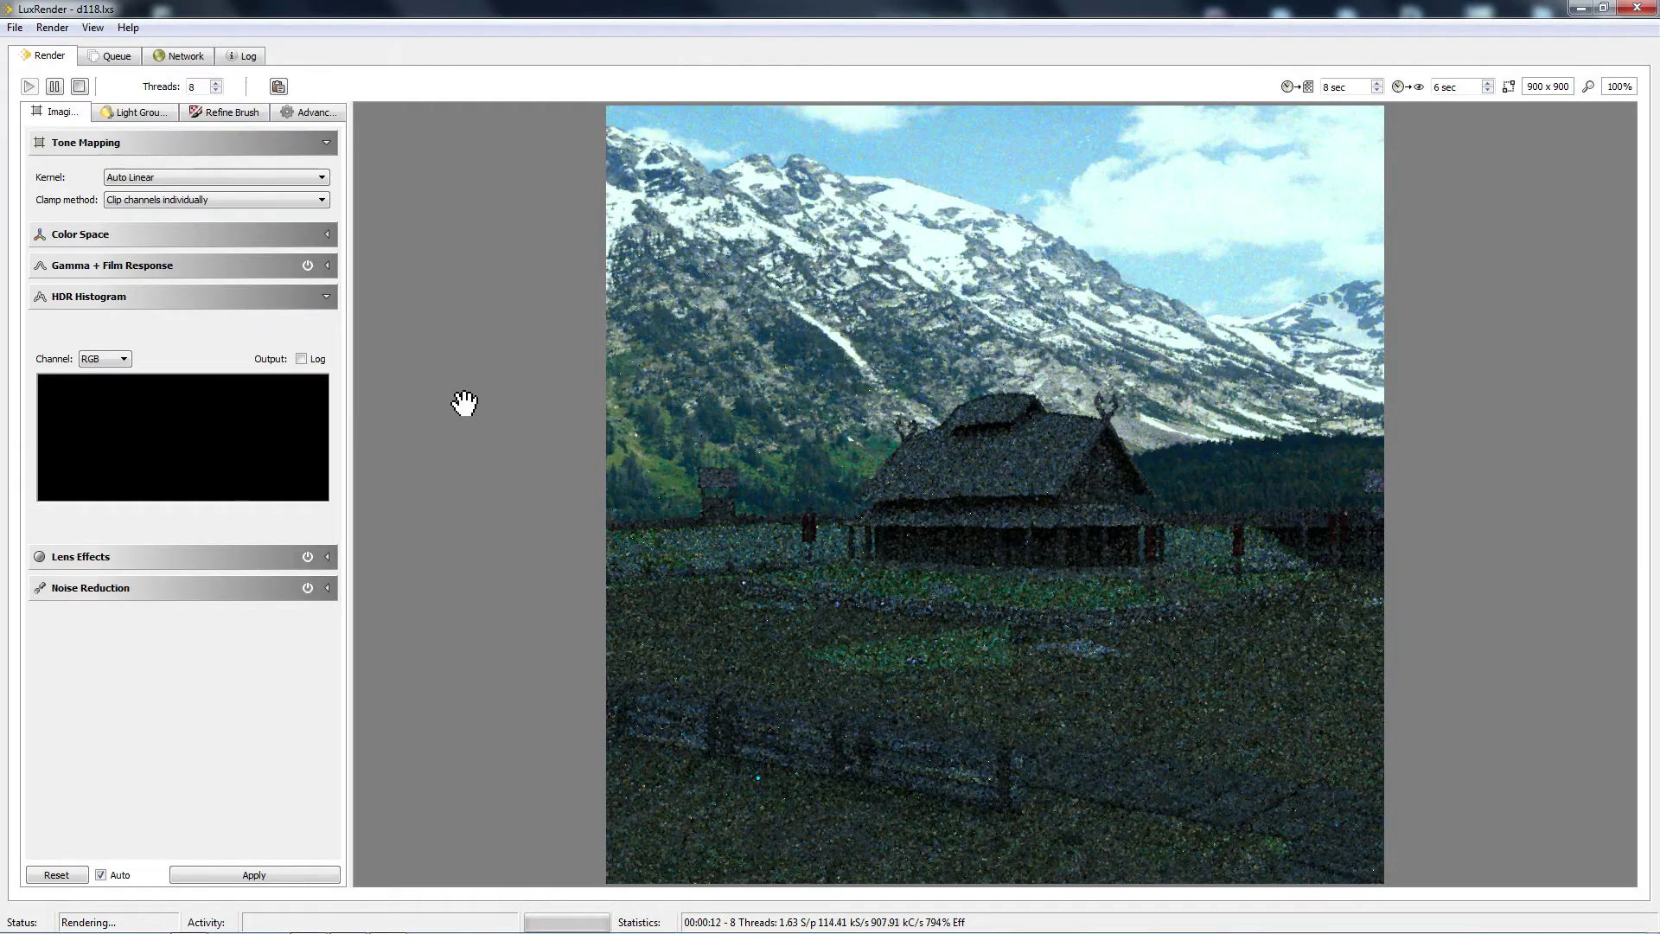
# Change the tone mapping kernel to Linear and apply LuxRender's estimated exposure settings.
pyautogui.click(136, 114)
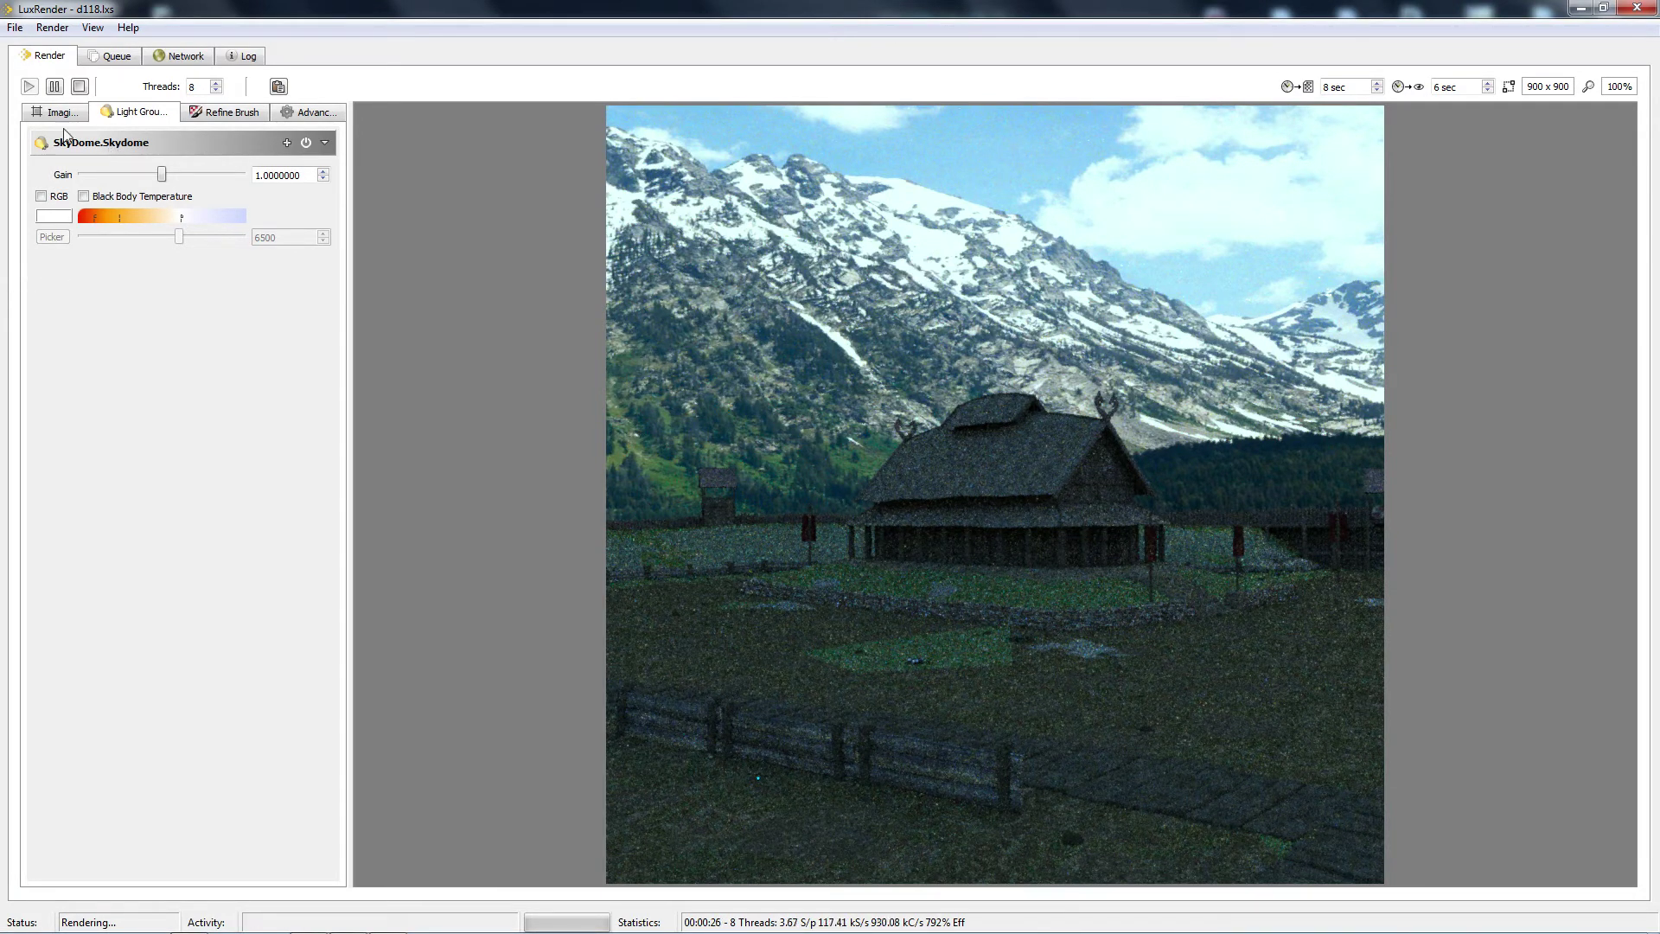
pyautogui.click(39, 115)
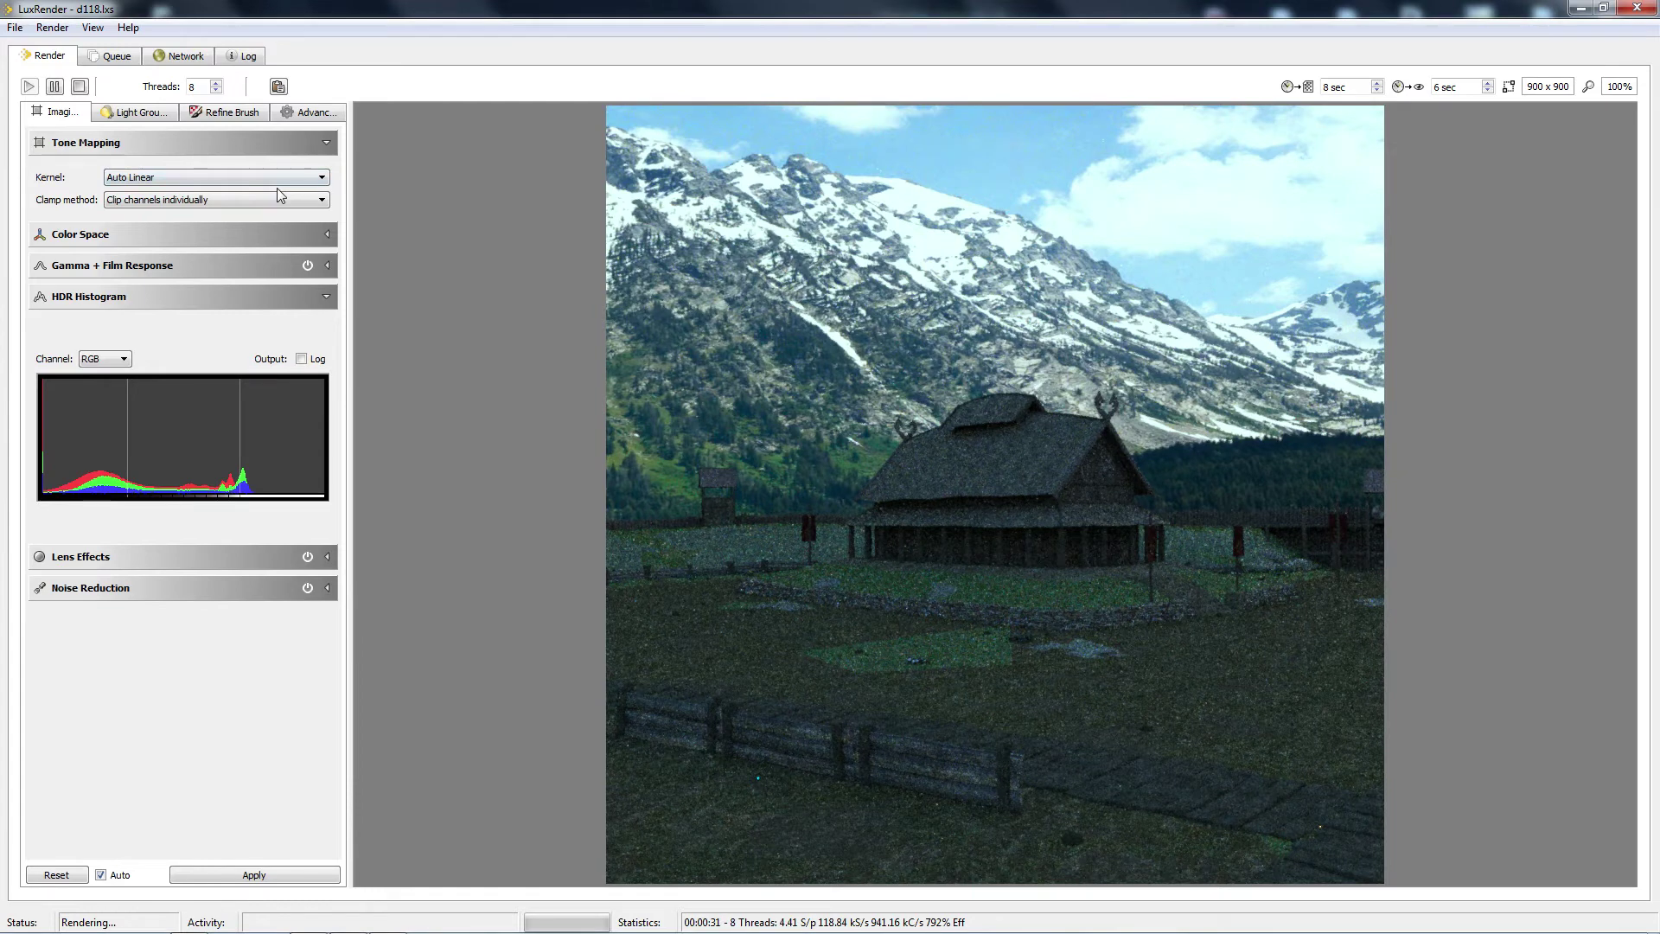
pyautogui.click(305, 179)
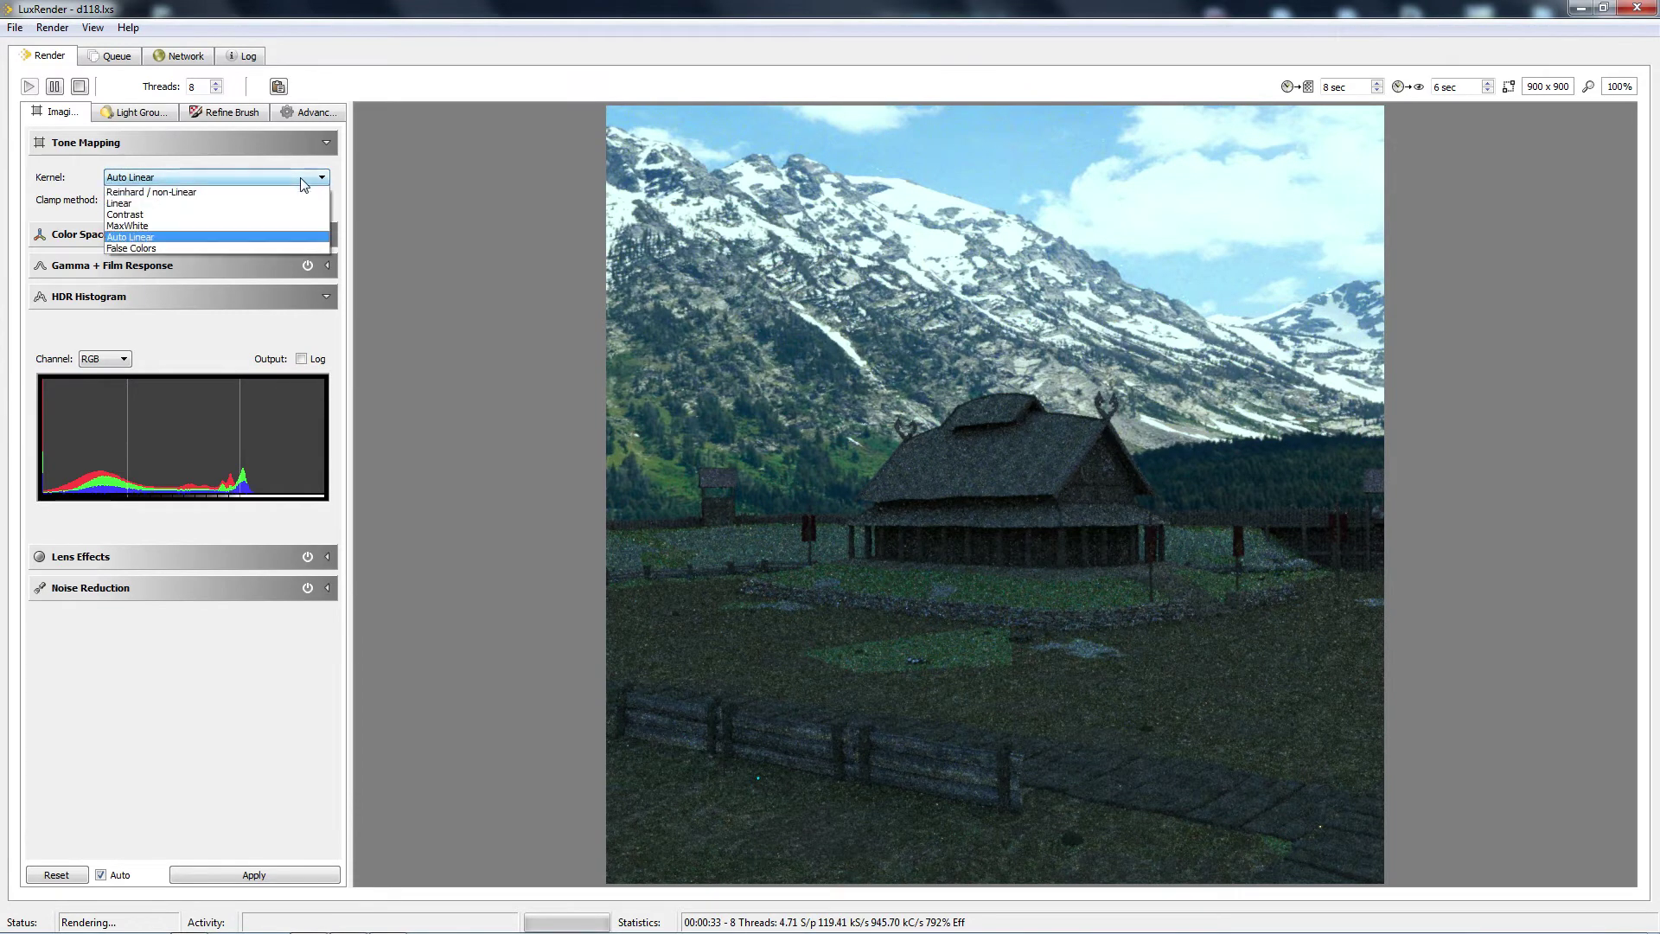
pyautogui.click(210, 204)
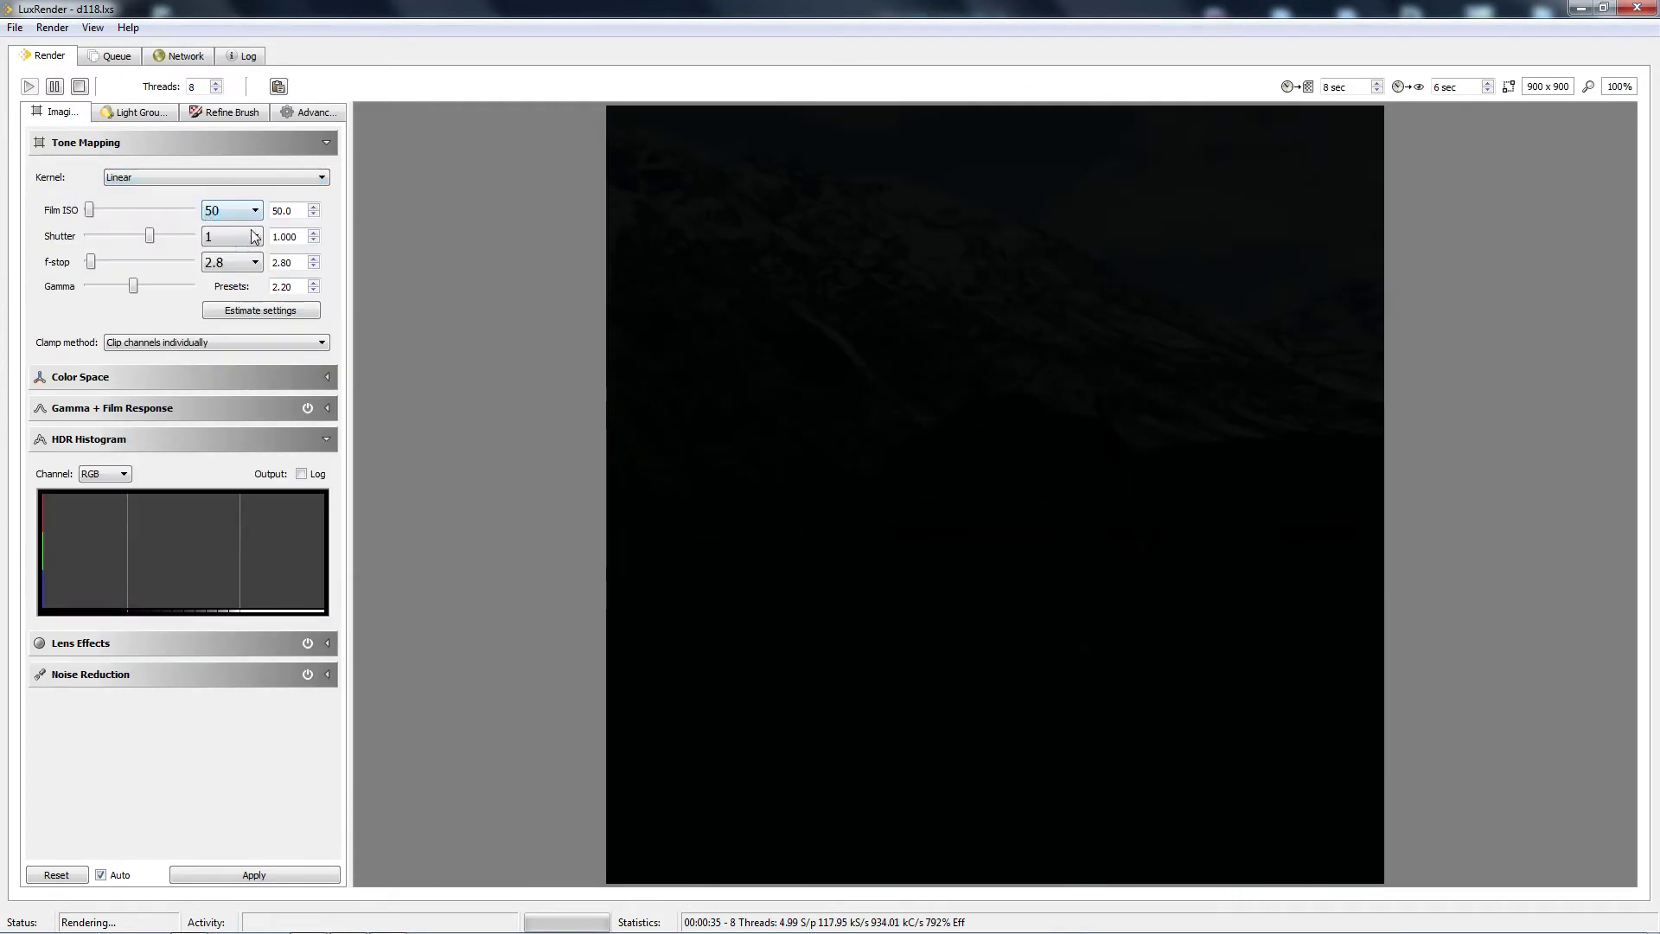
pyautogui.click(289, 315)
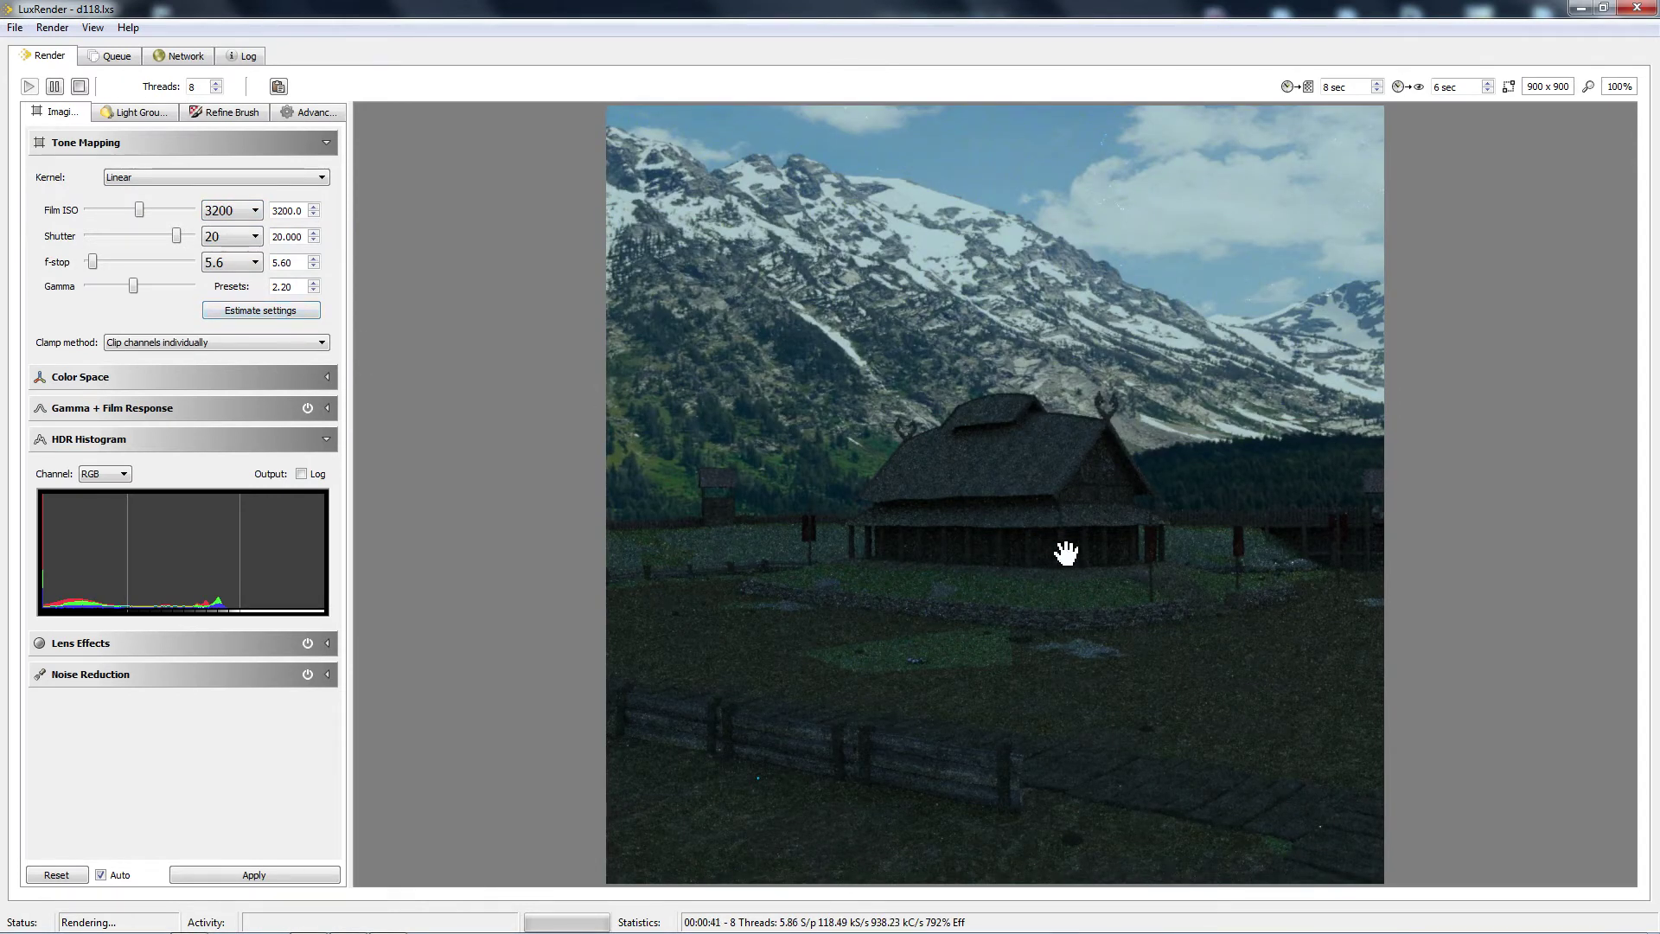
# Try gains of 3.9, 6.9 and 10 on the SkyDome.Skydome light group, and finish with a gain of 2.
pyautogui.click(150, 114)
pyautogui.click(164, 179)
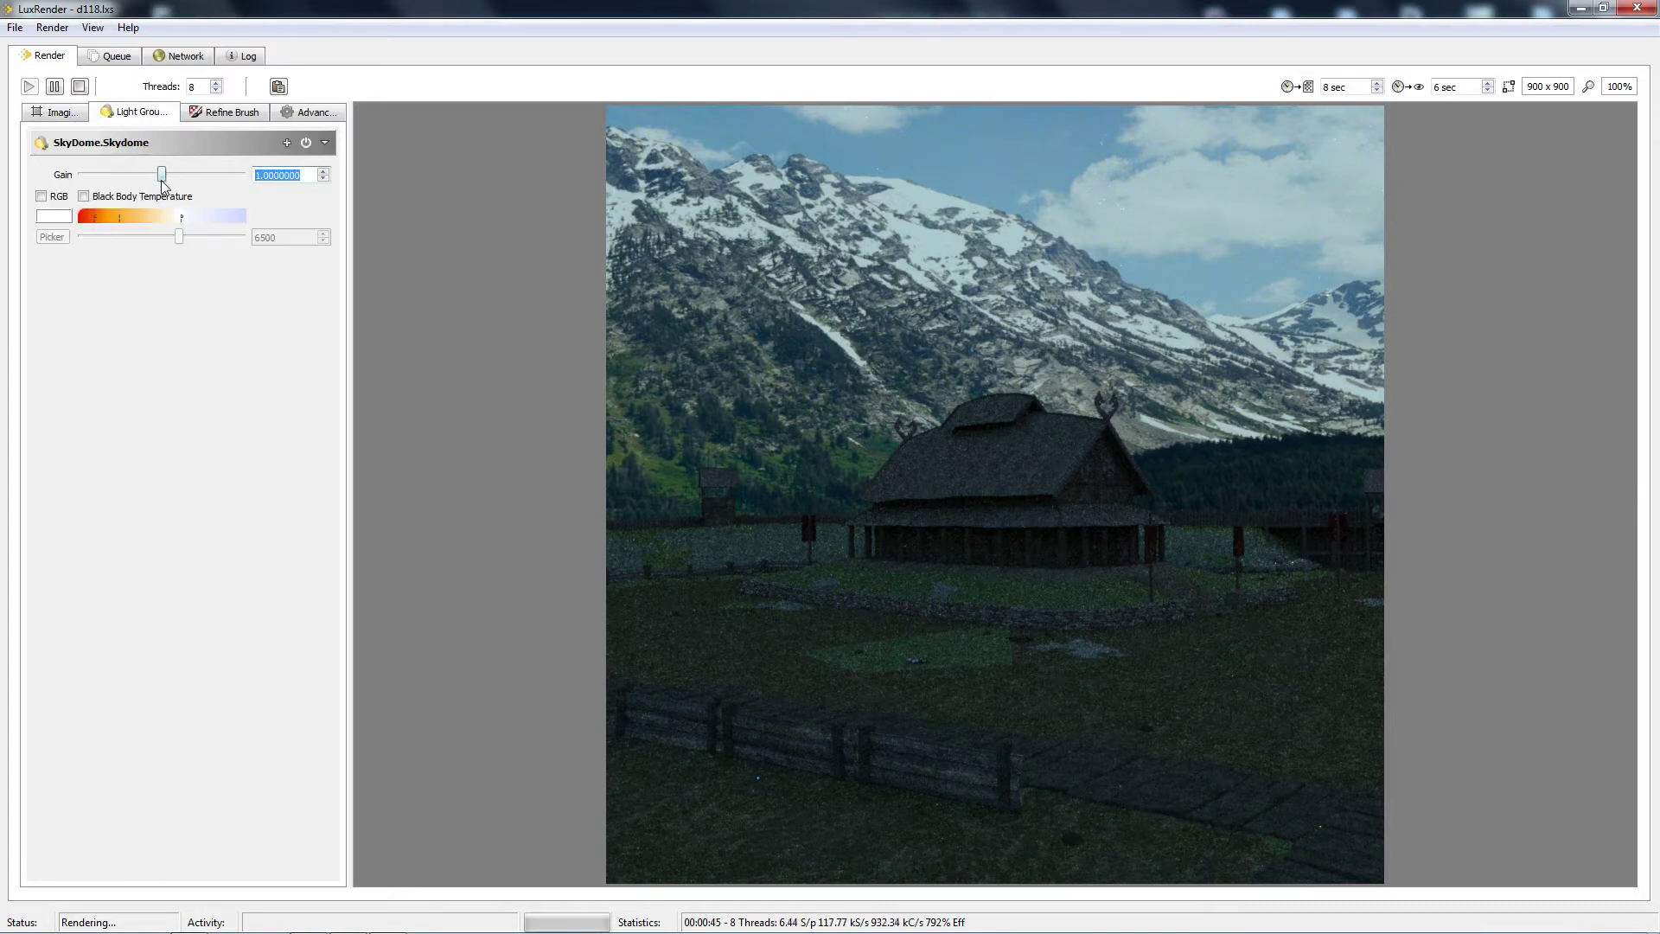
pyautogui.write('3.9')
pyautogui.press('Return')
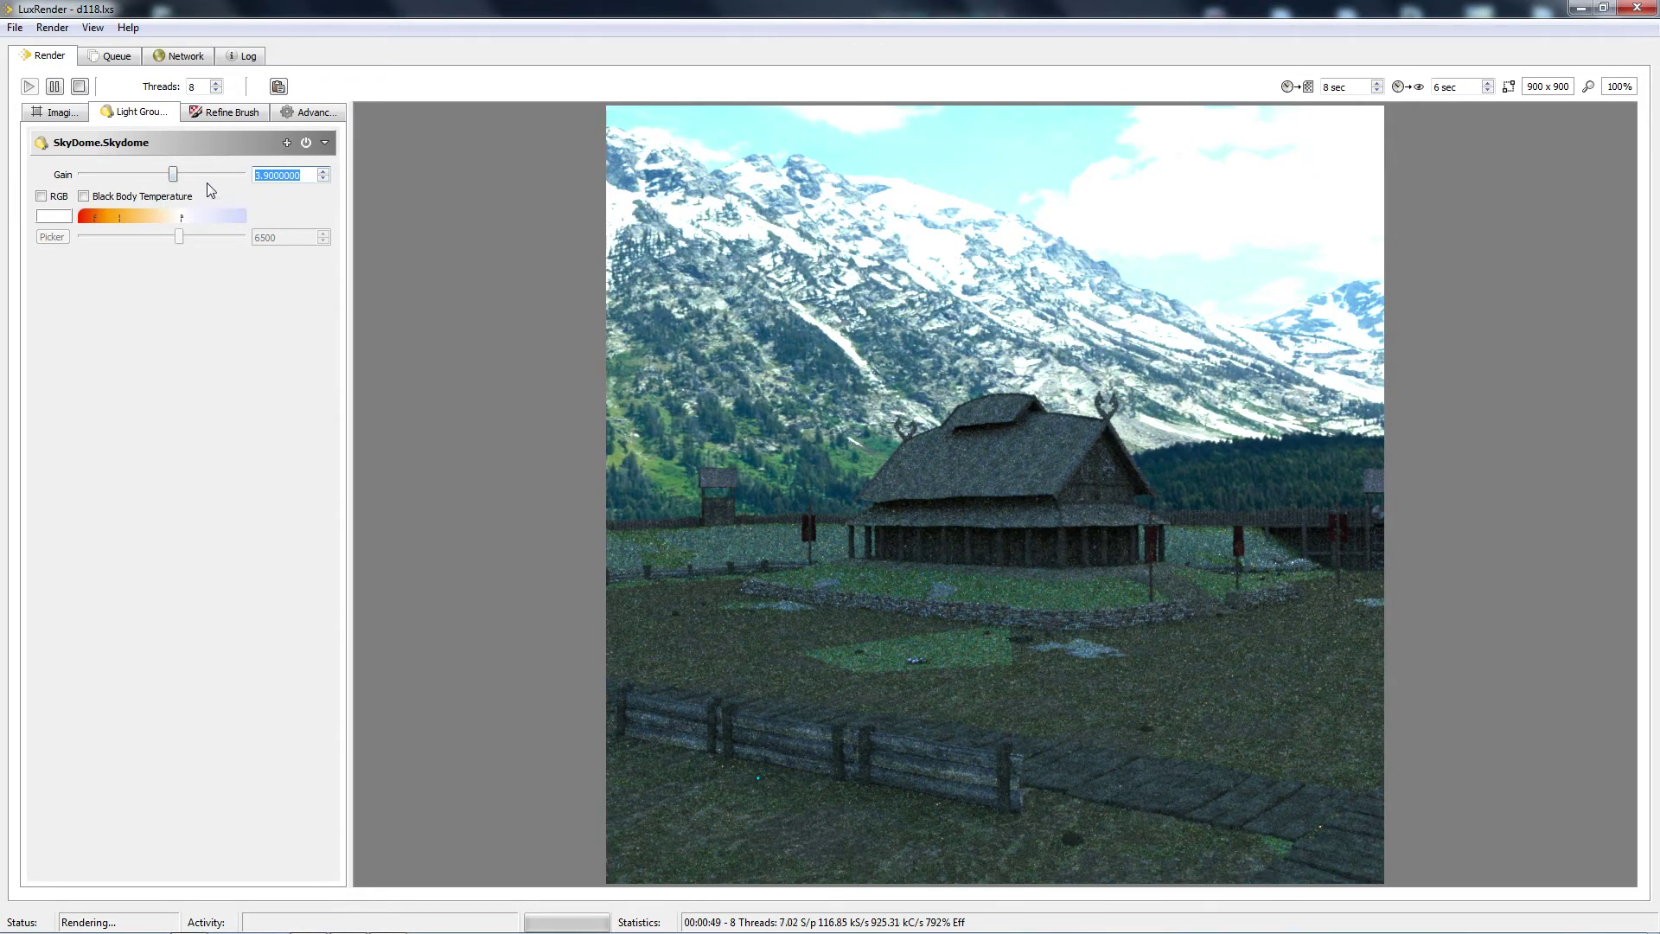
pyautogui.write('6.9')
pyautogui.press('Return')
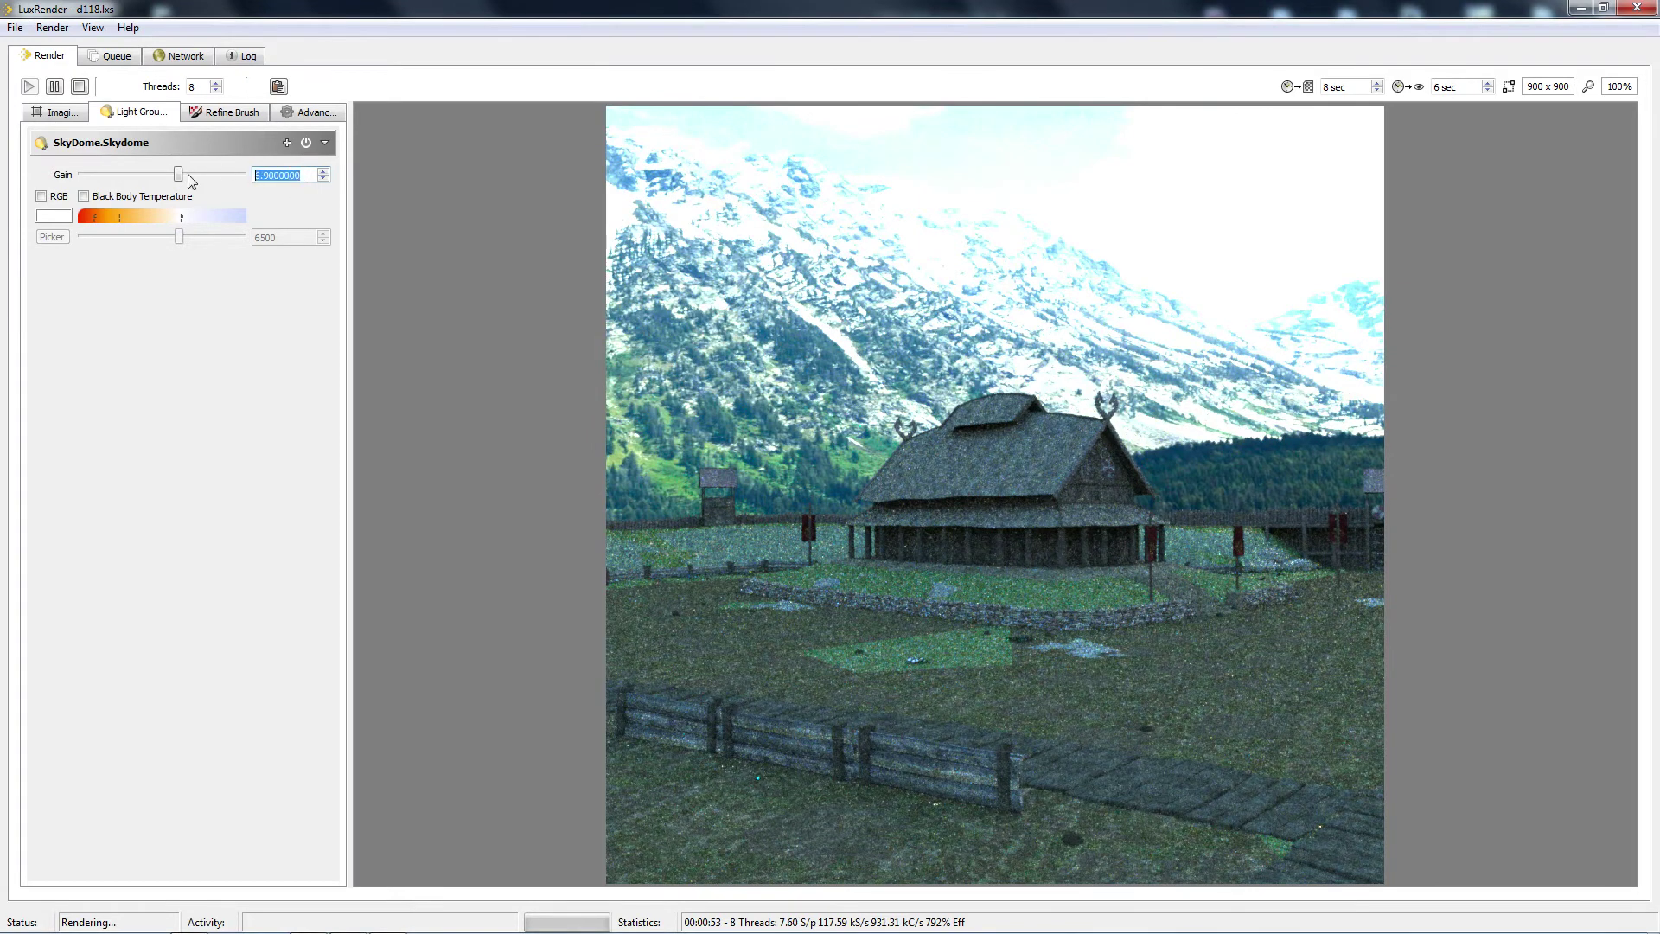
pyautogui.write('10')
pyautogui.press('Return')
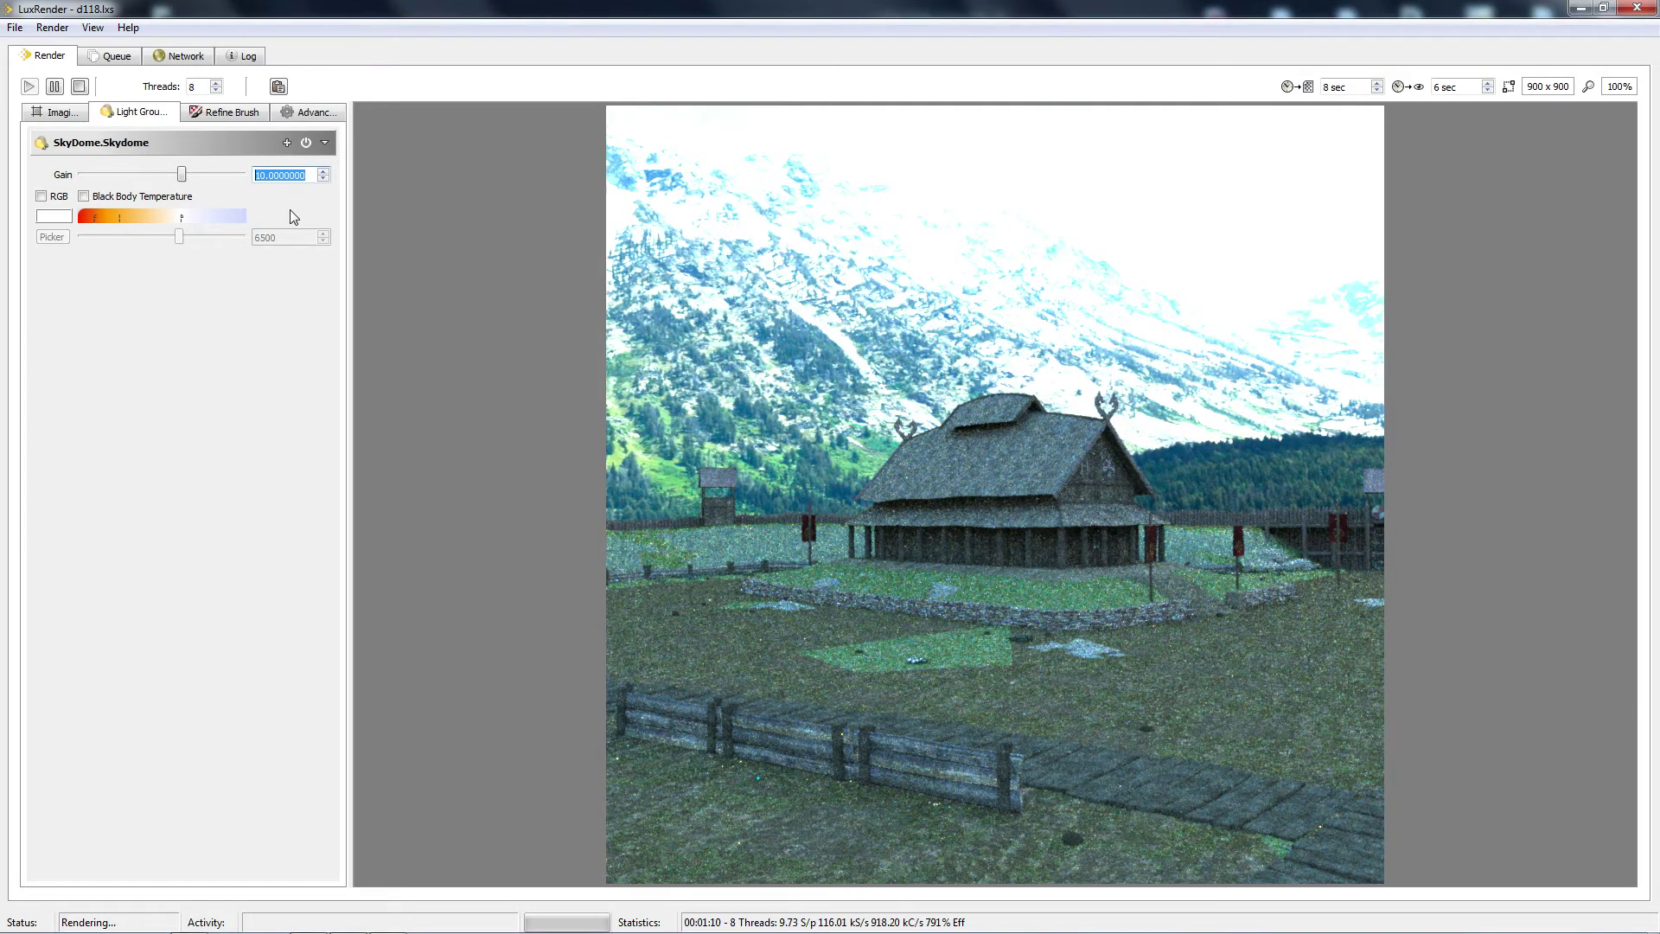
pyautogui.write('2')
pyautogui.press('Return')
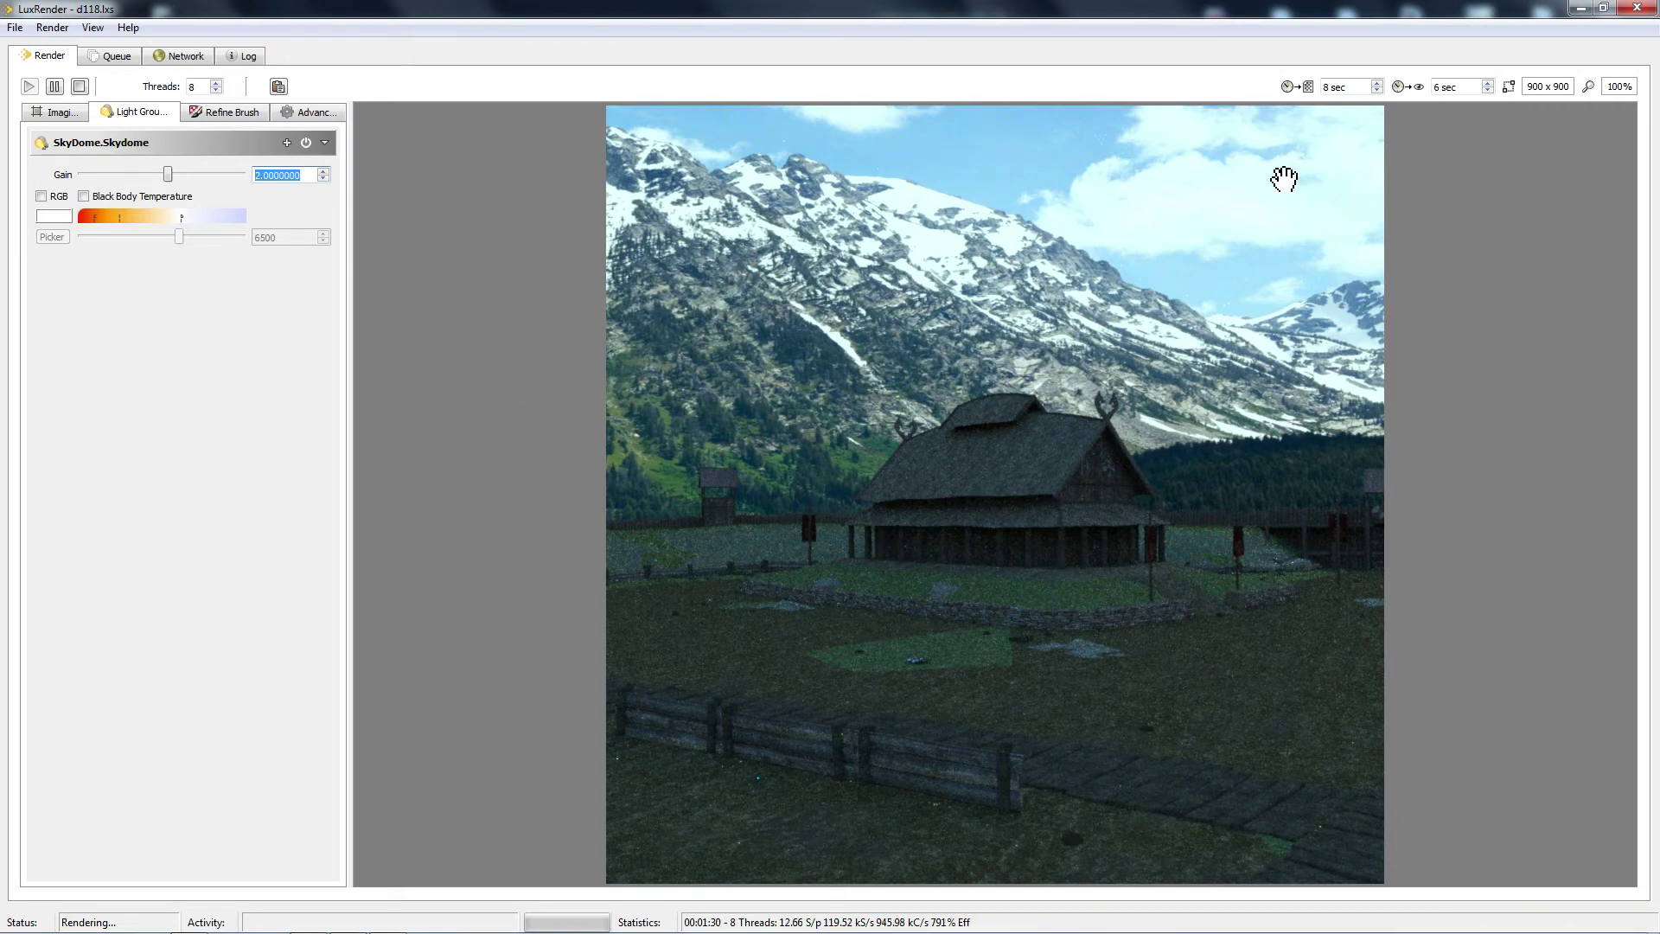
# Set the render's write interval to 128 seconds and its display refresh interval to 46 seconds.
pyautogui.click(1377, 84)
pyautogui.click(1487, 84)
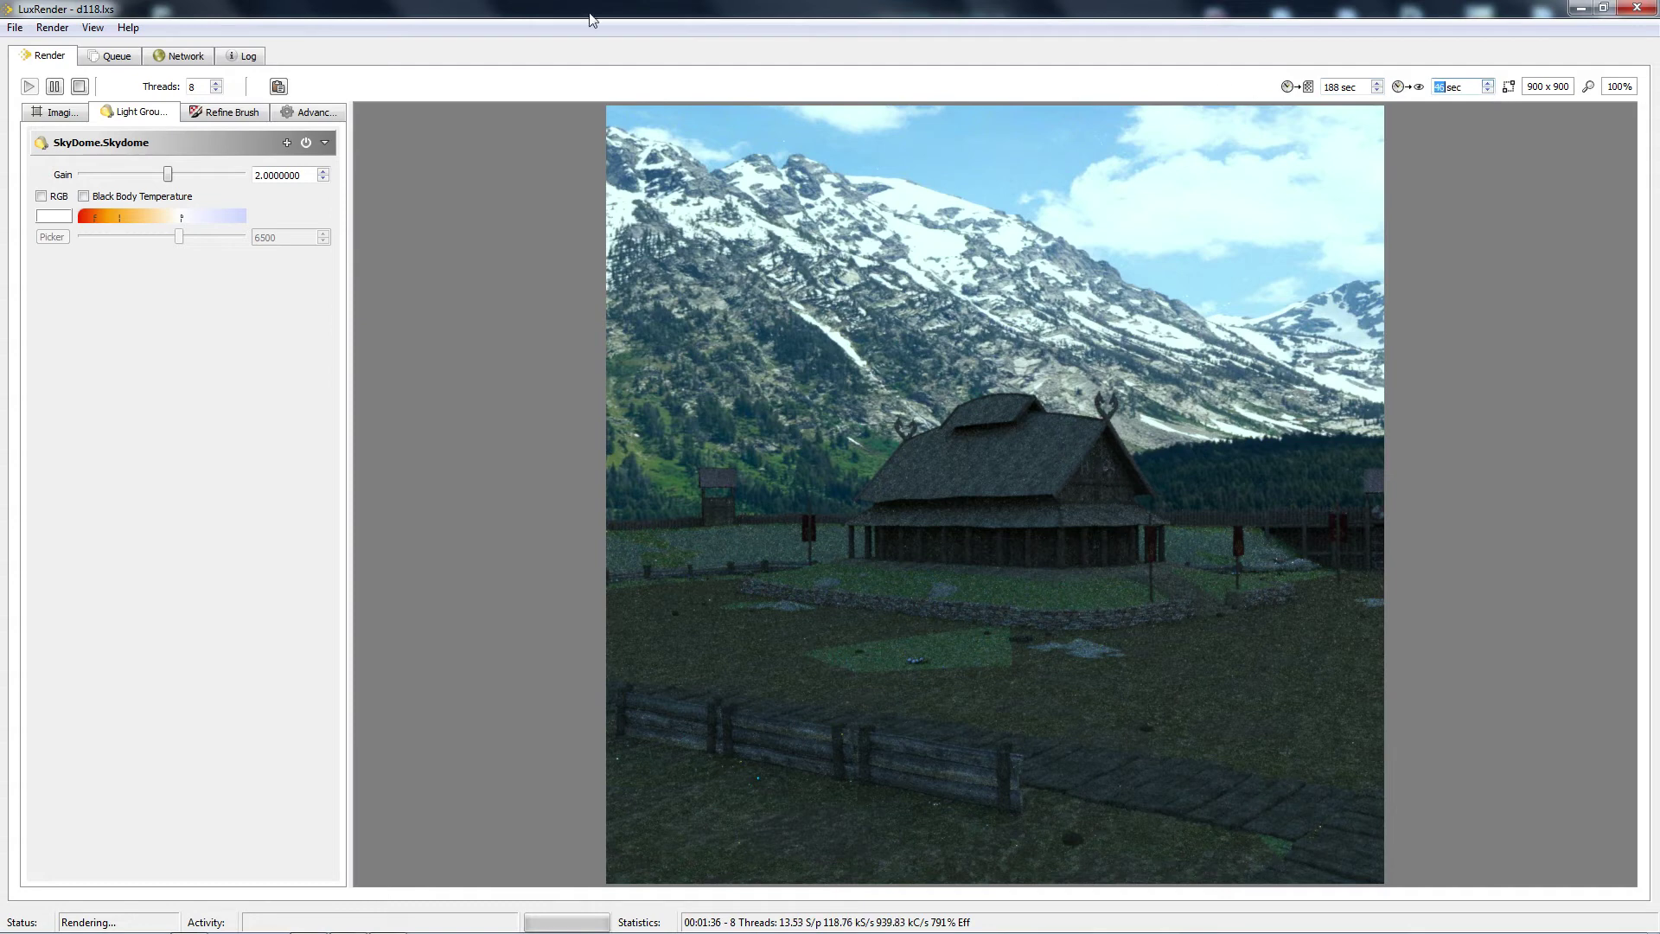
pyautogui.click(1378, 90)
# Enable Black Body Temperature on the sky dome light group, try a hotter value and 1000, and finish at 6500.
pyautogui.click(83, 197)
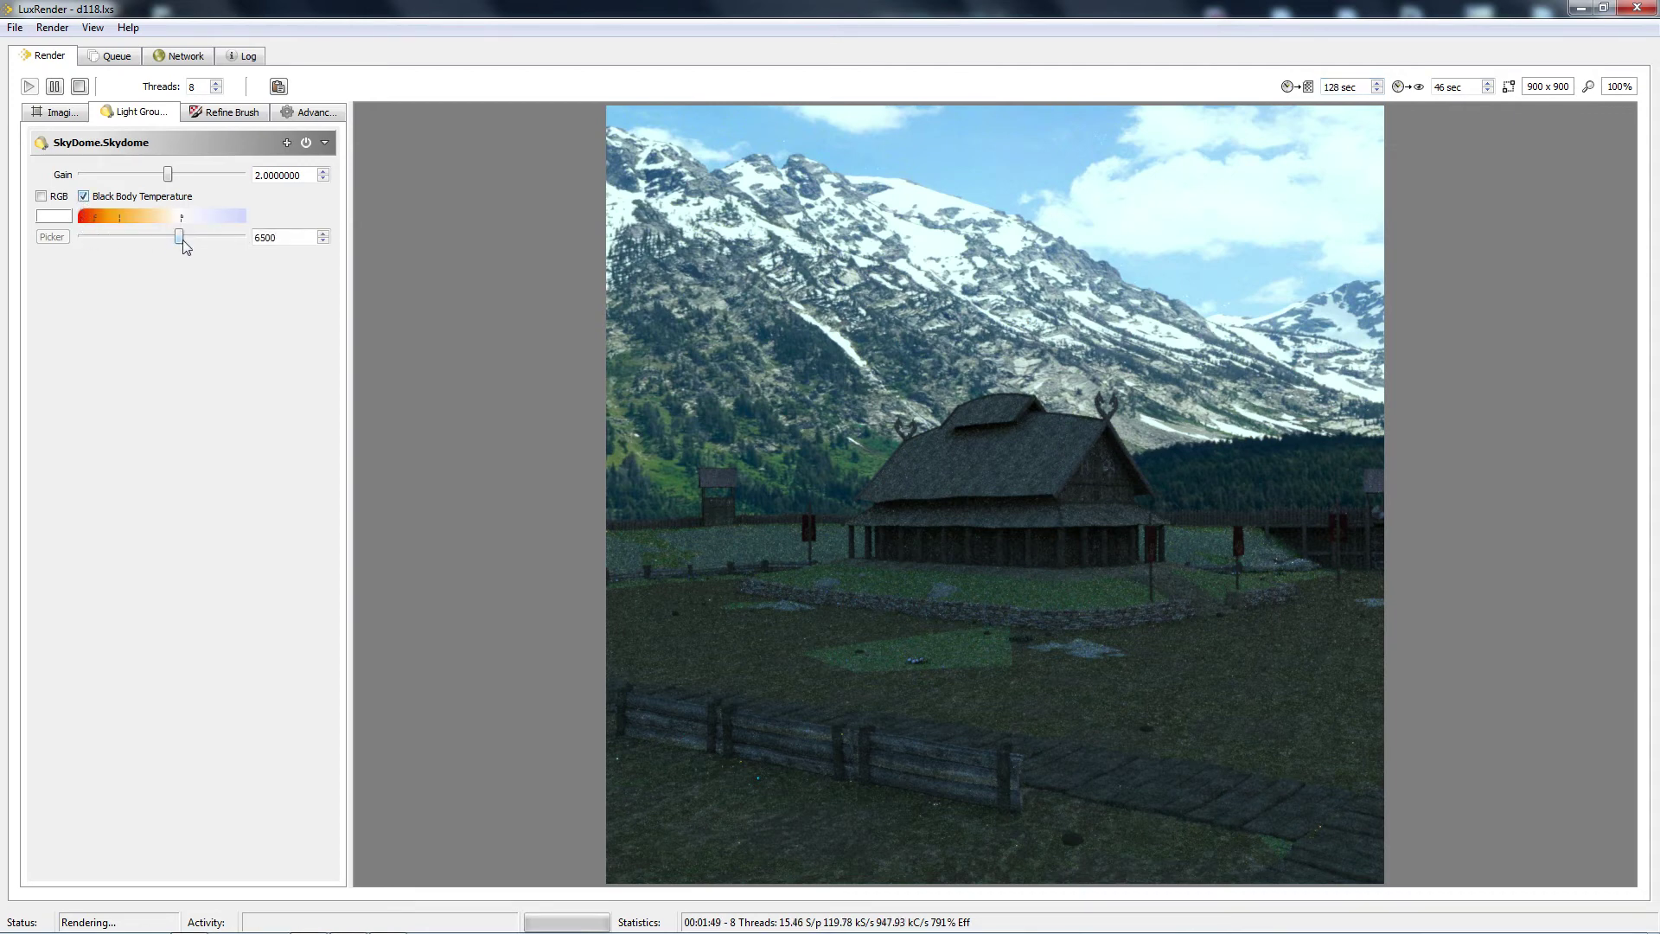
pyautogui.moveTo(180, 239); pyautogui.dragTo(303, 251)
pyautogui.moveTo(245, 248); pyautogui.dragTo(5, 252)
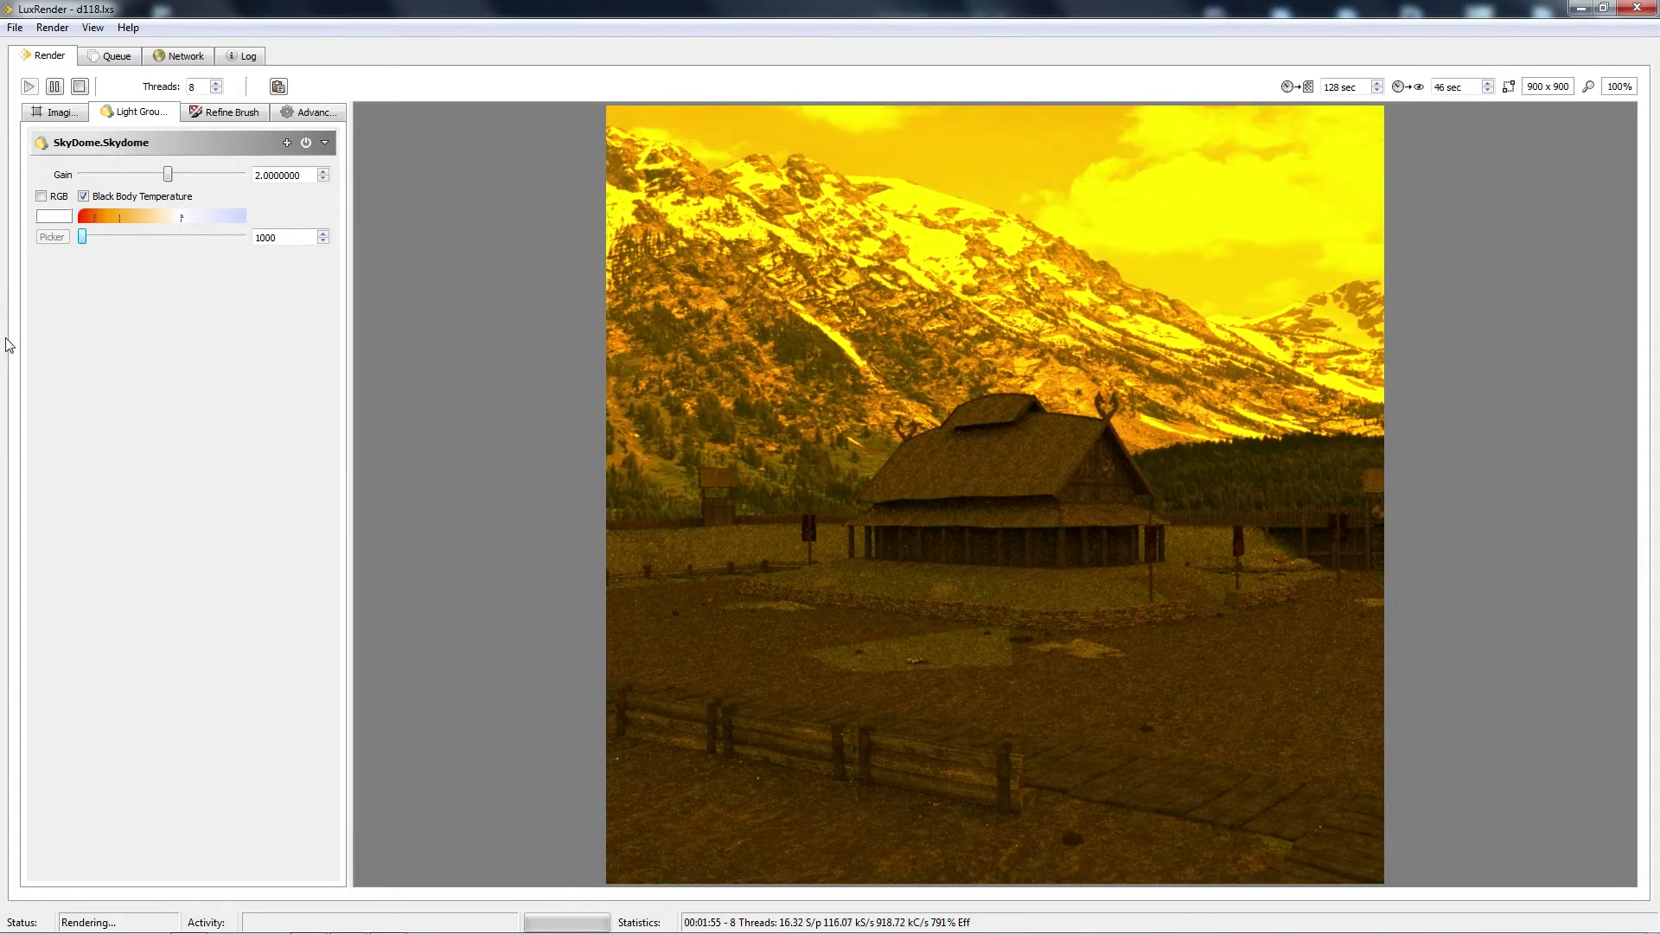
pyautogui.moveTo(298, 237); pyautogui.dragTo(196, 242)
pyautogui.write('6500')
pyautogui.press('Return')
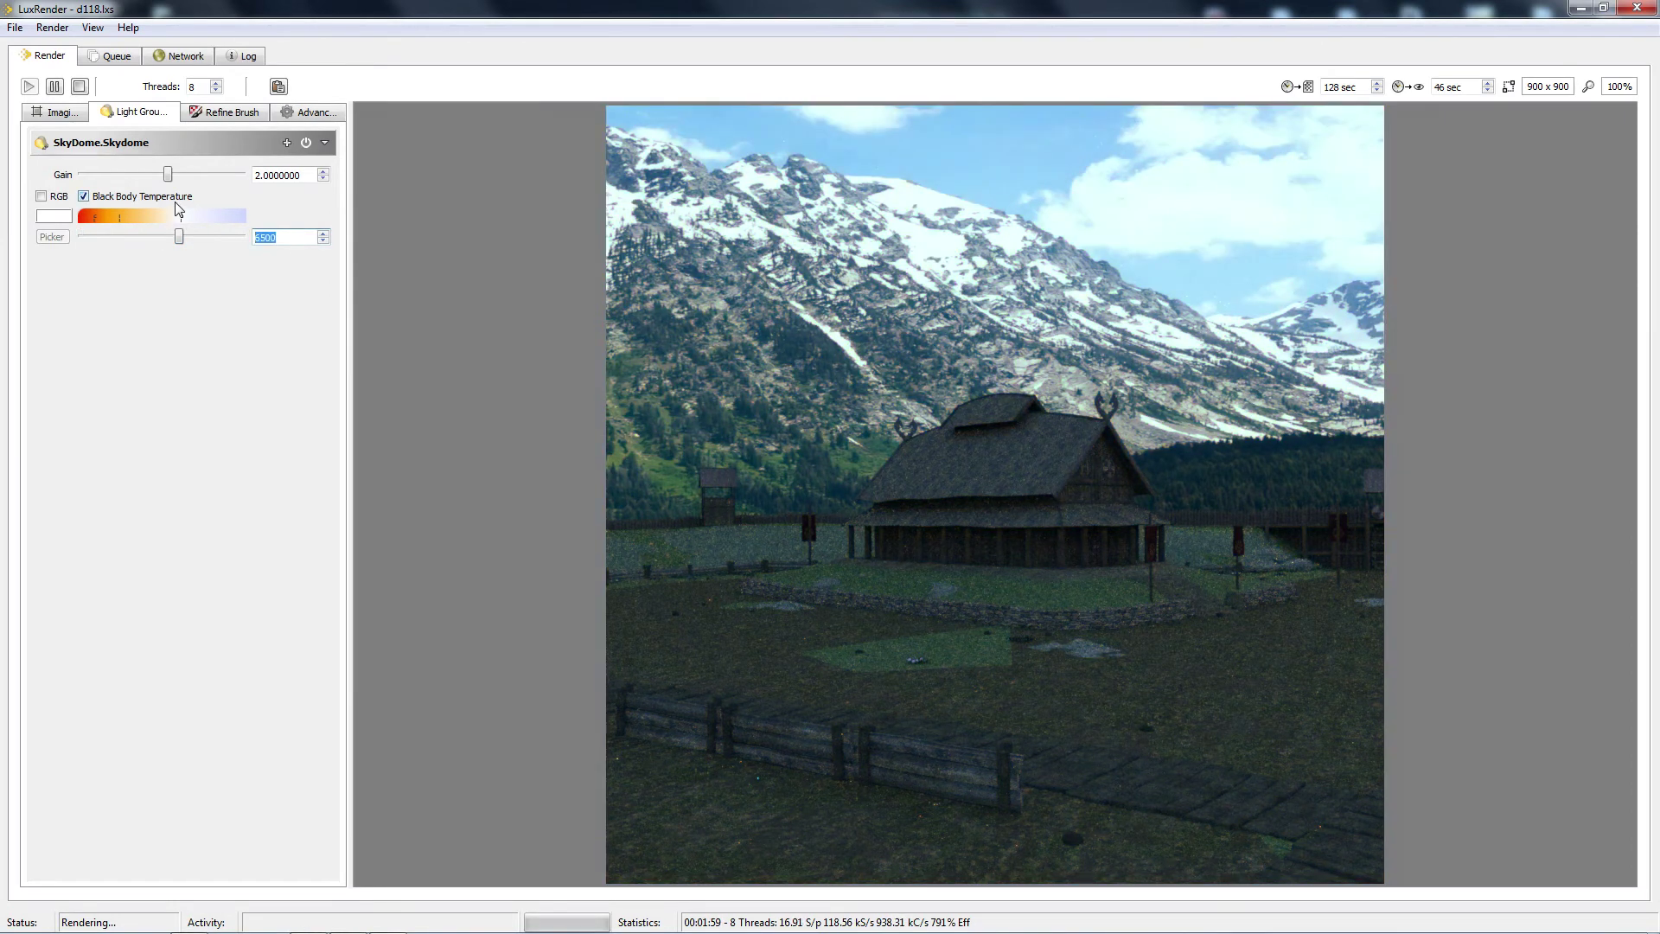
# Enable RGB tinting on the sky dome light group, try purple (170, 85, 255), and return the colour to white.
pyautogui.click(41, 196)
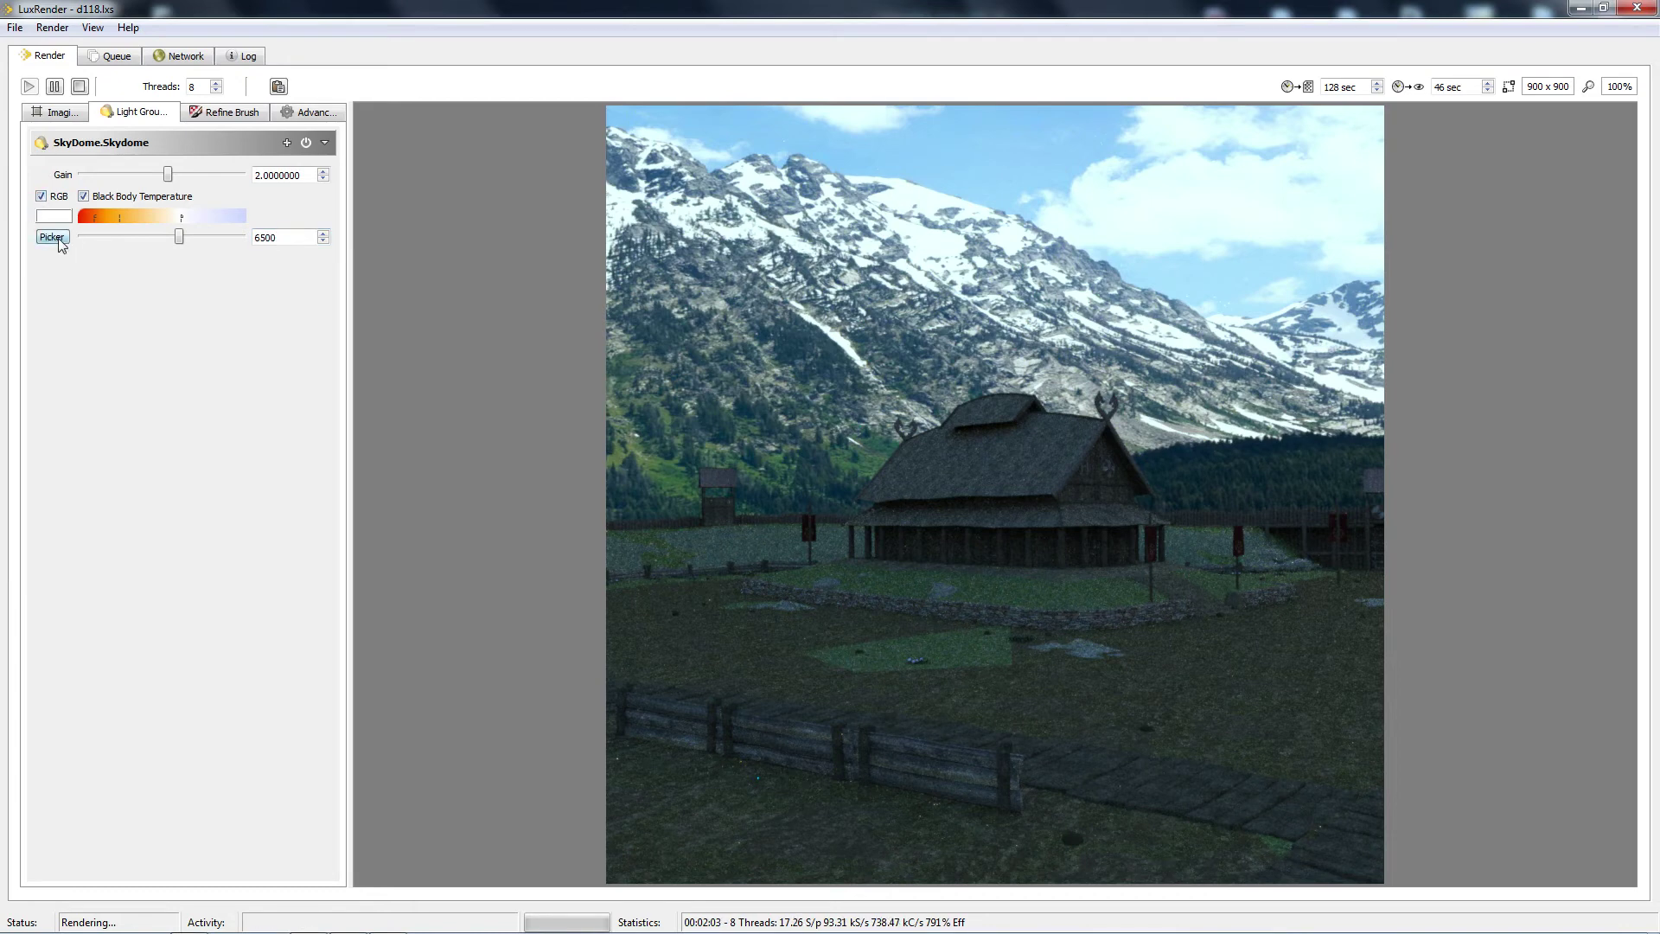
pyautogui.click(52, 237)
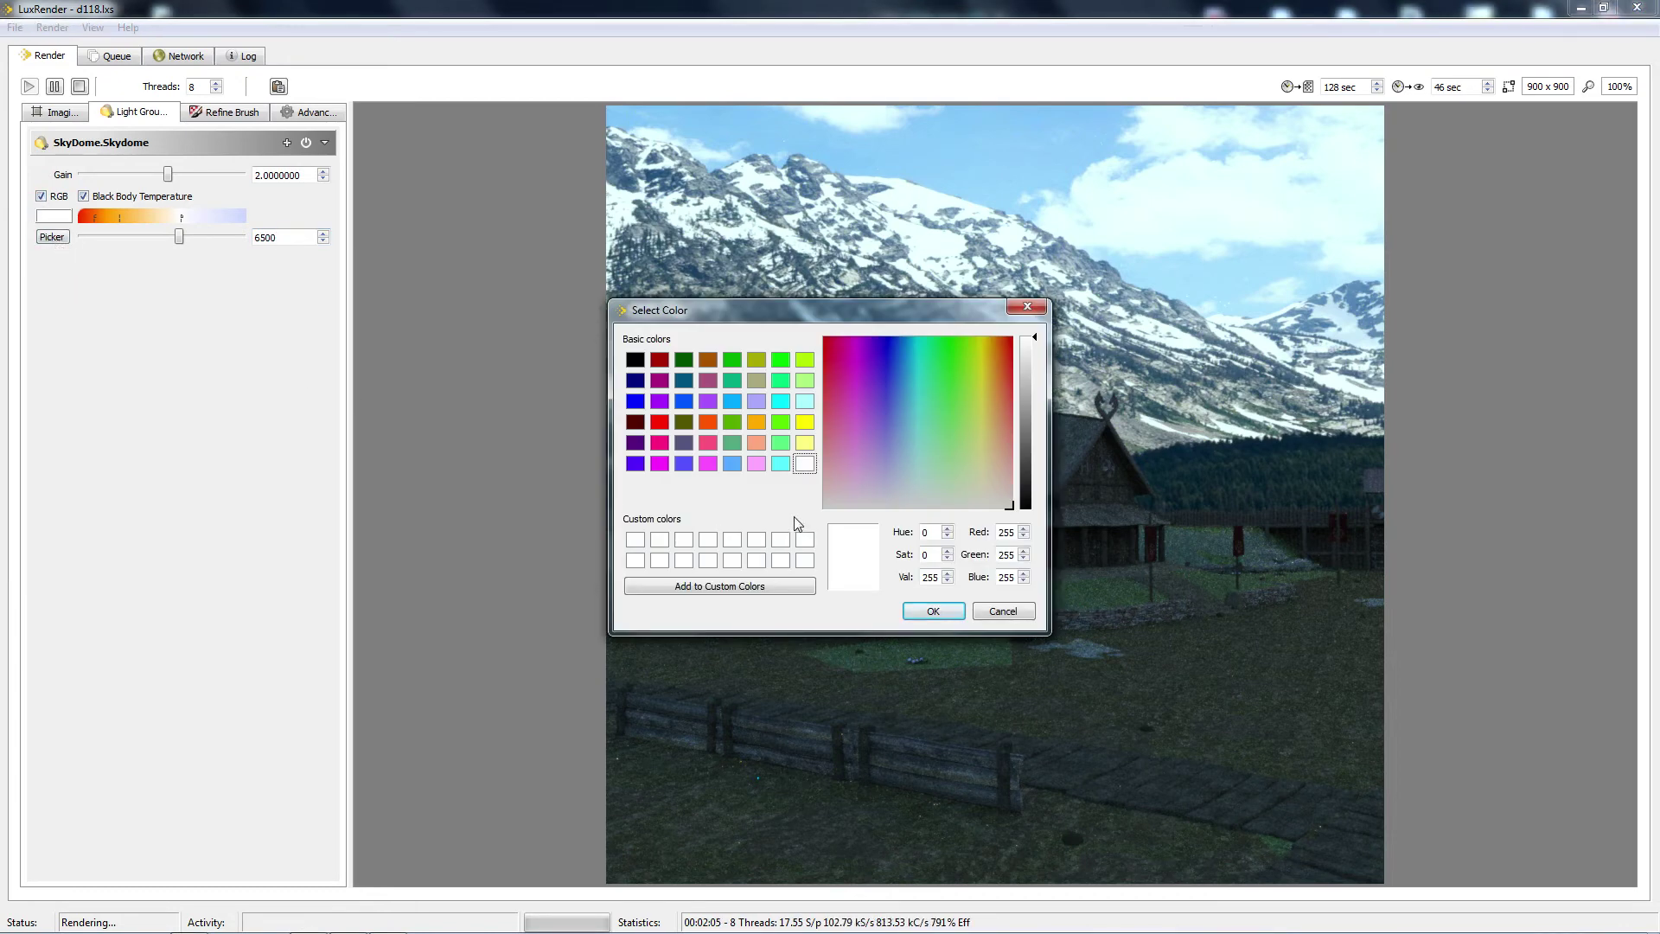
pyautogui.click(706, 403)
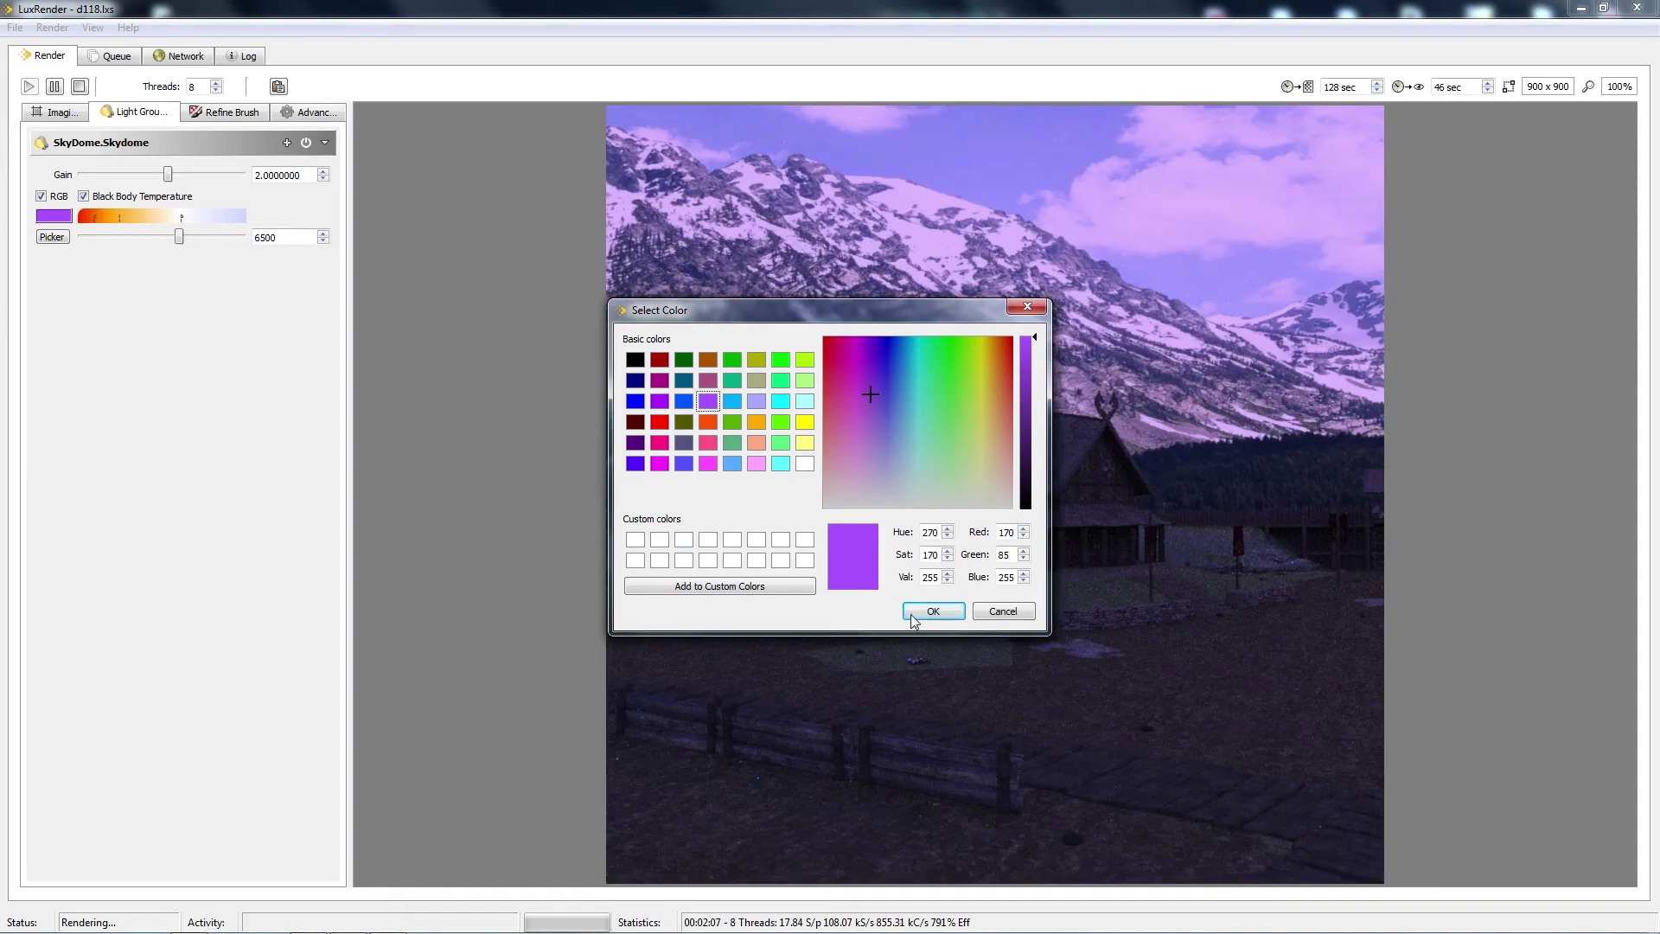
pyautogui.click(930, 611)
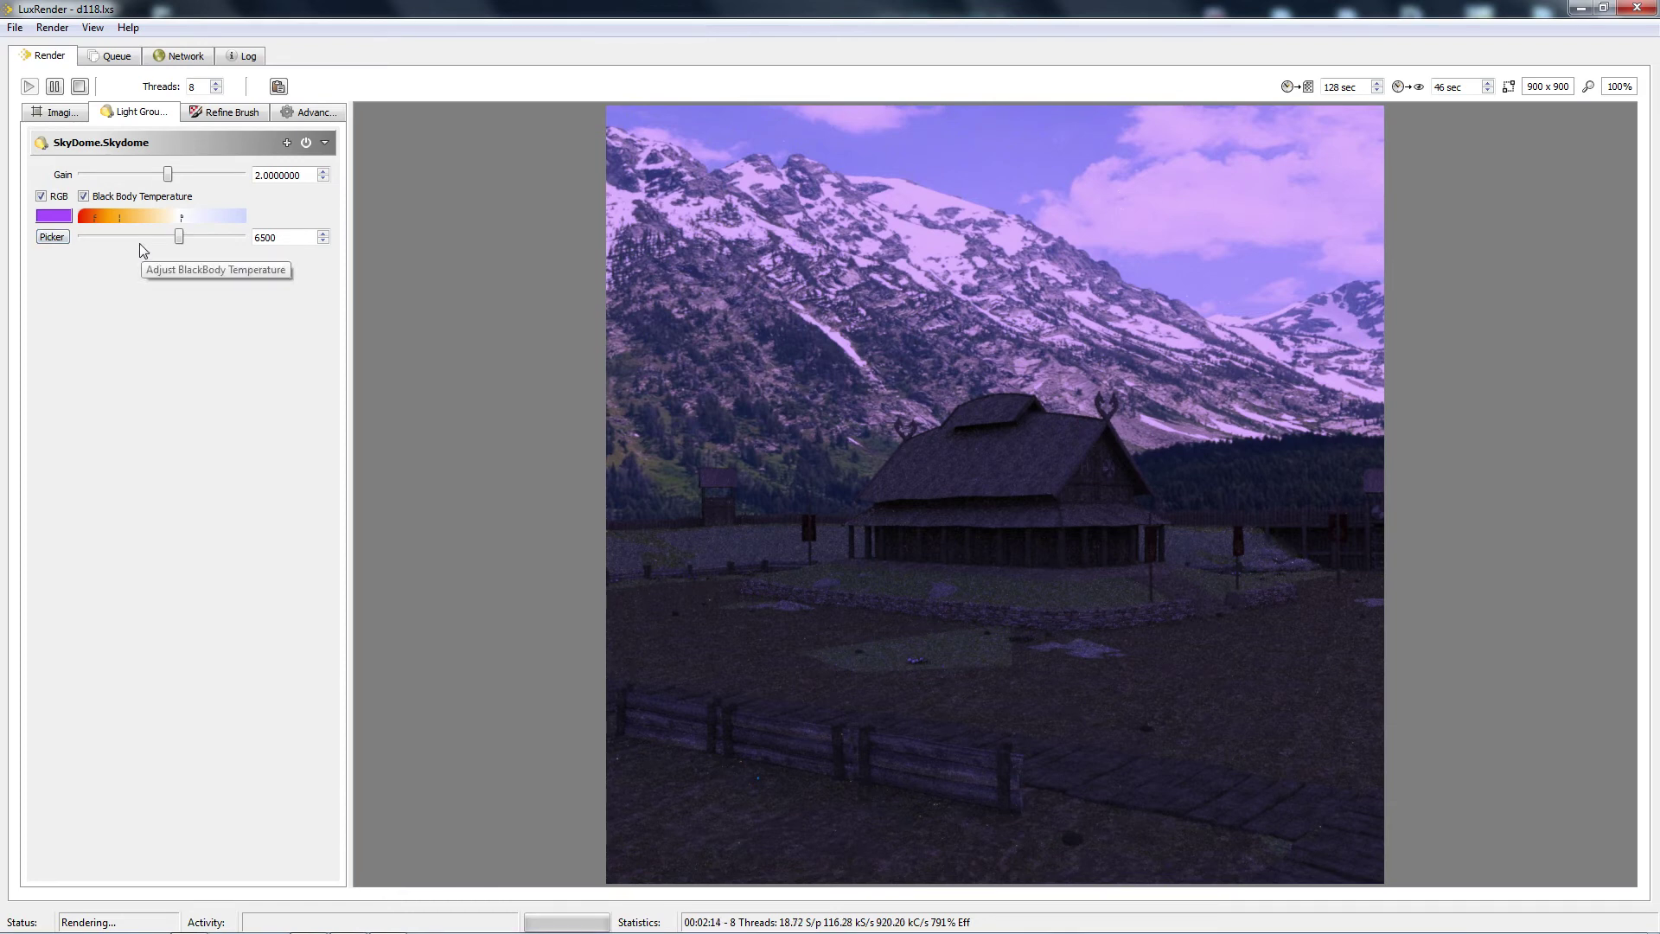
pyautogui.click(51, 239)
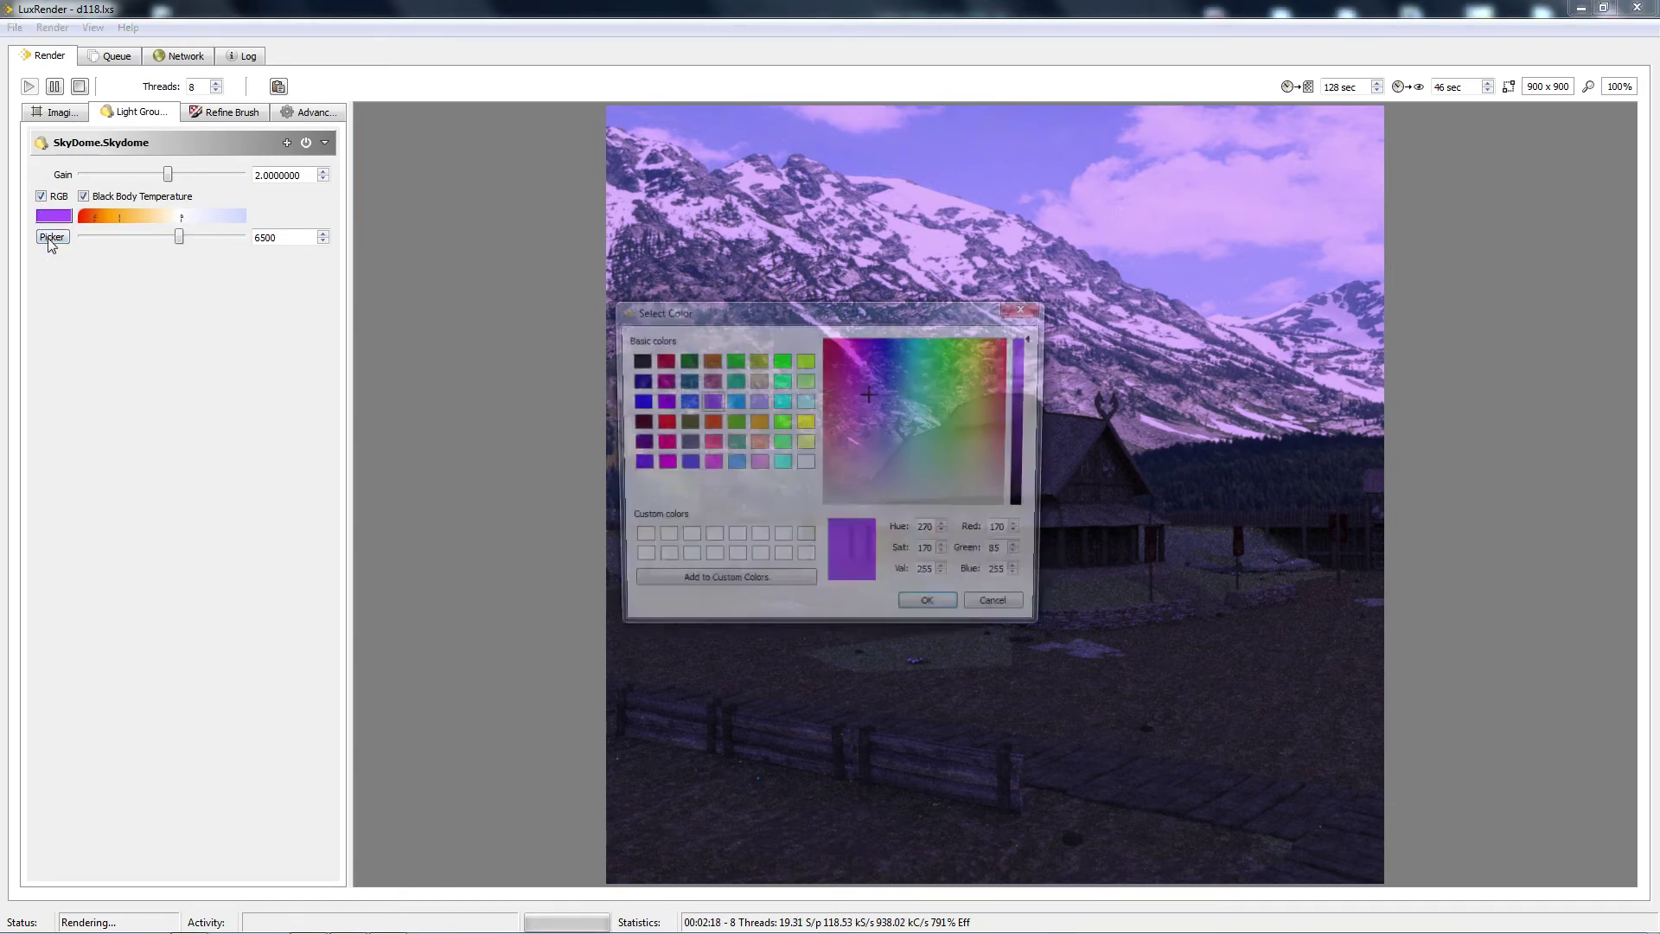
pyautogui.click(805, 463)
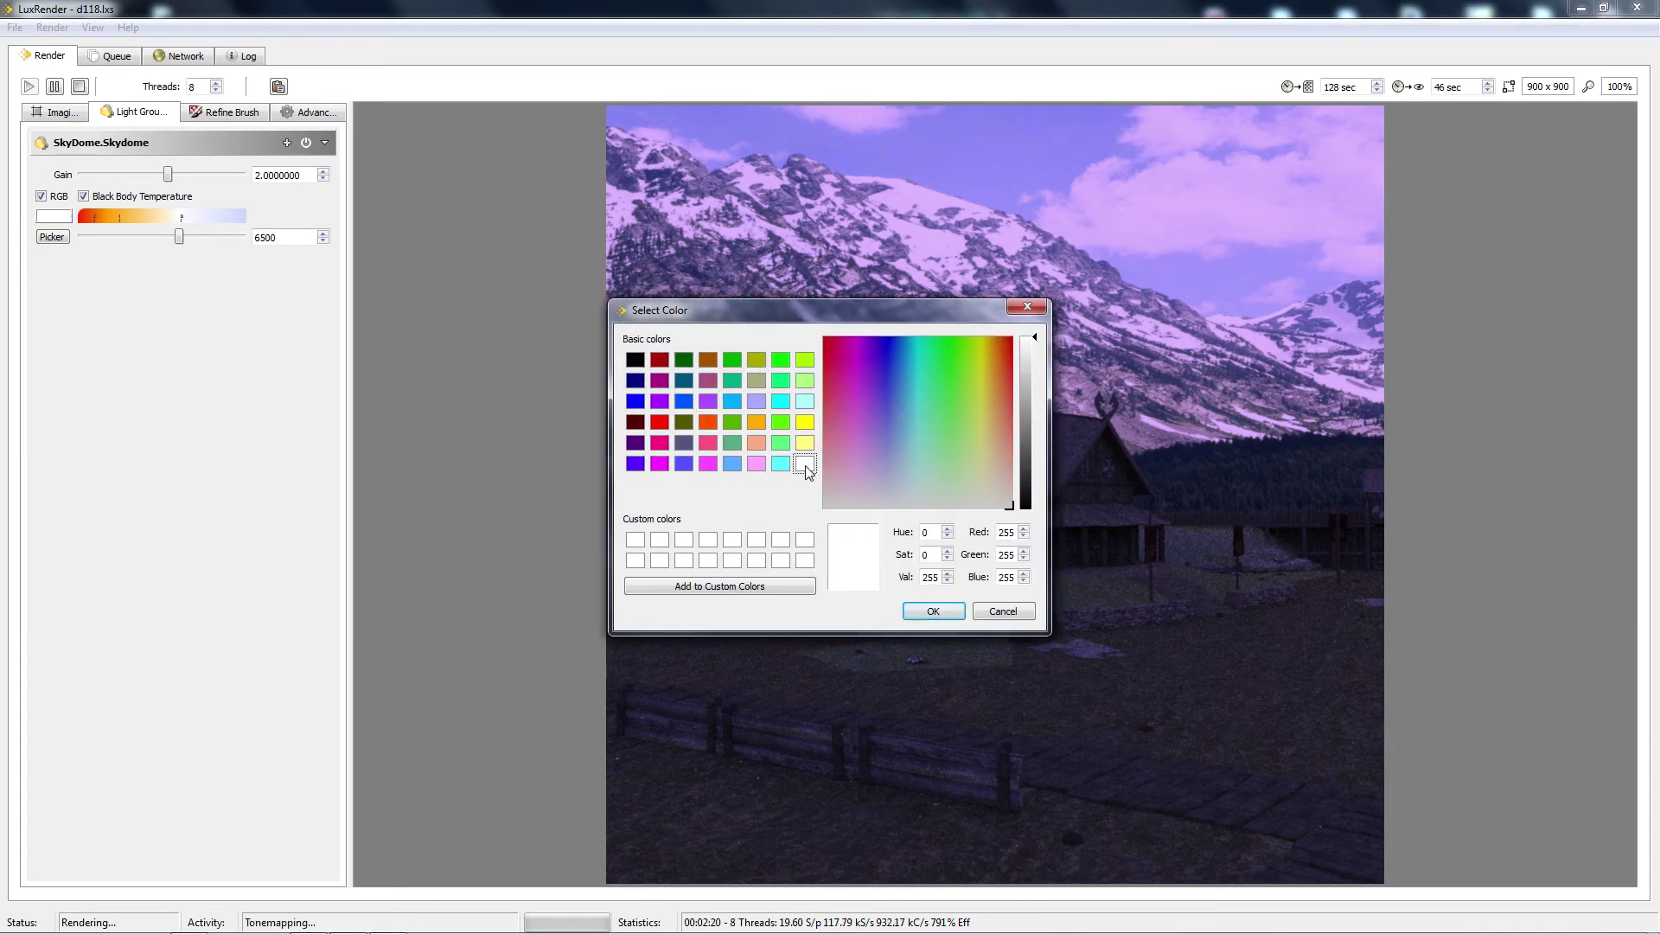
pyautogui.click(951, 611)
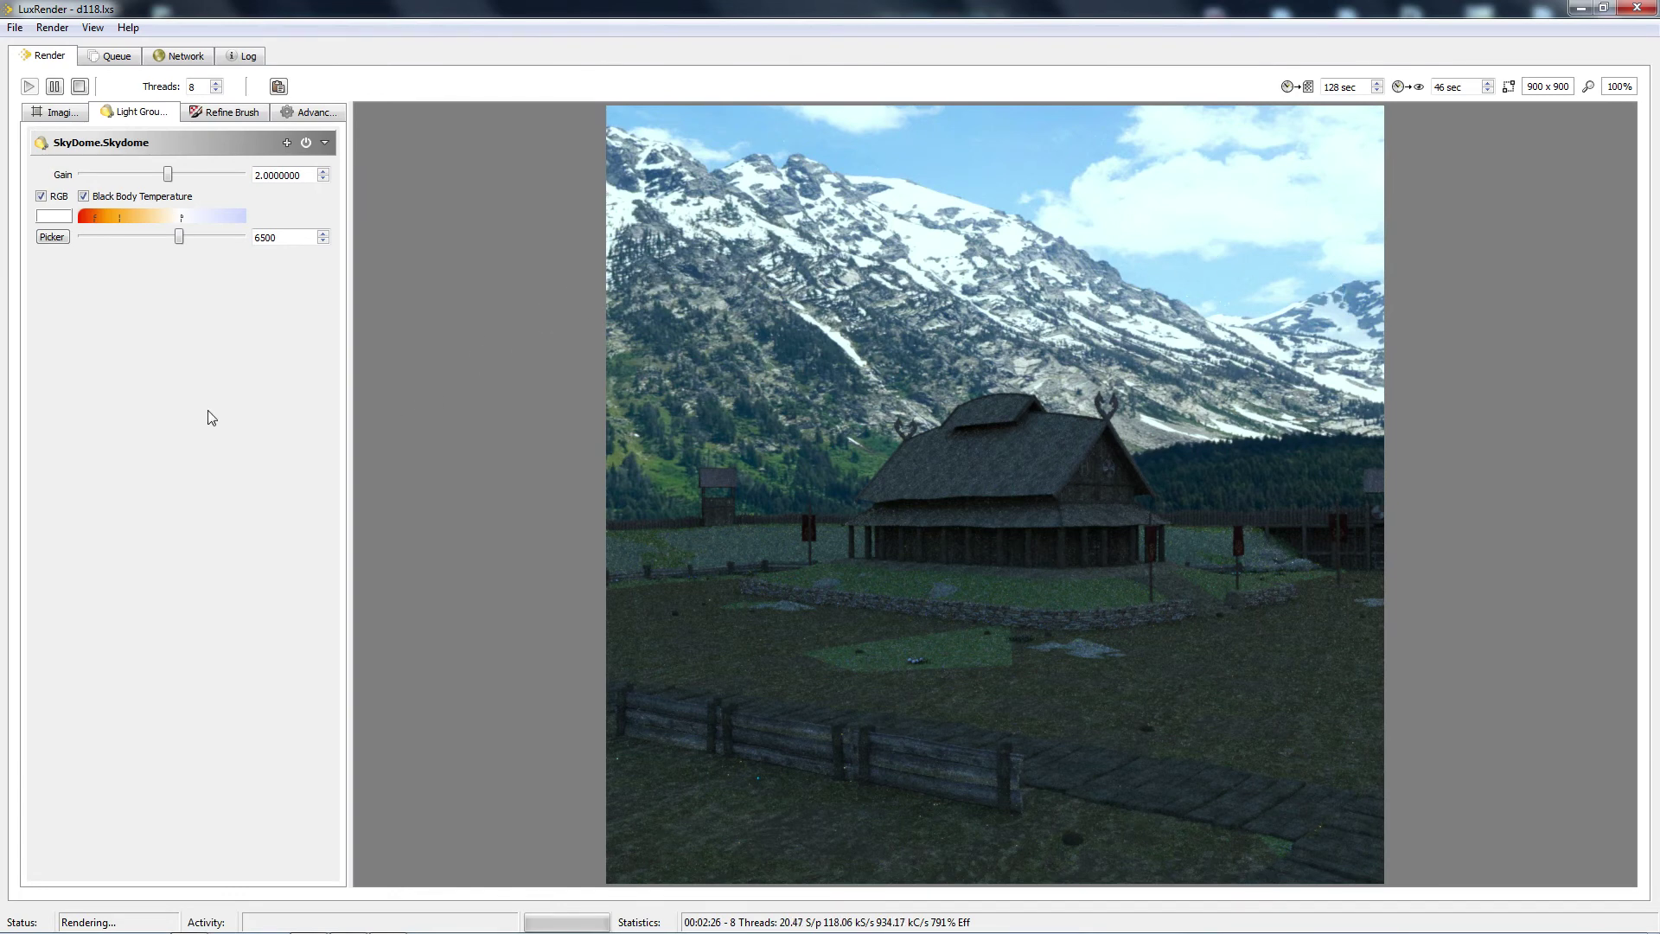
# Try the Advantix 400 film response in the imaging settings and finish with Agfachrome CTPrecisa 200.
pyautogui.click(52, 114)
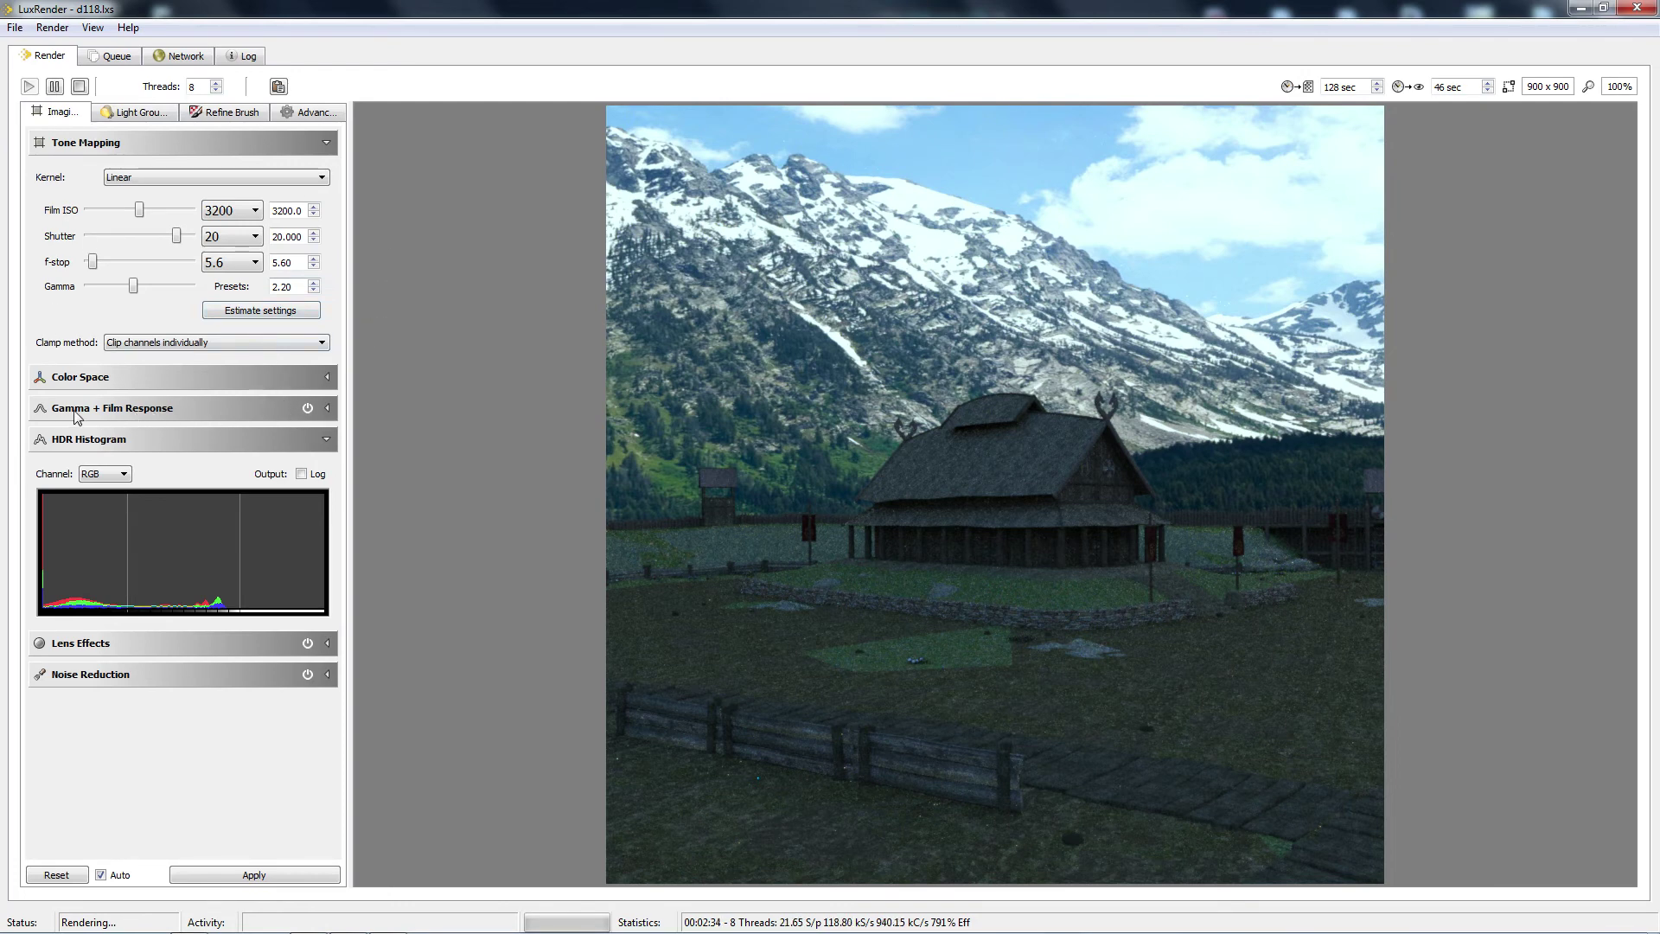
pyautogui.click(327, 409)
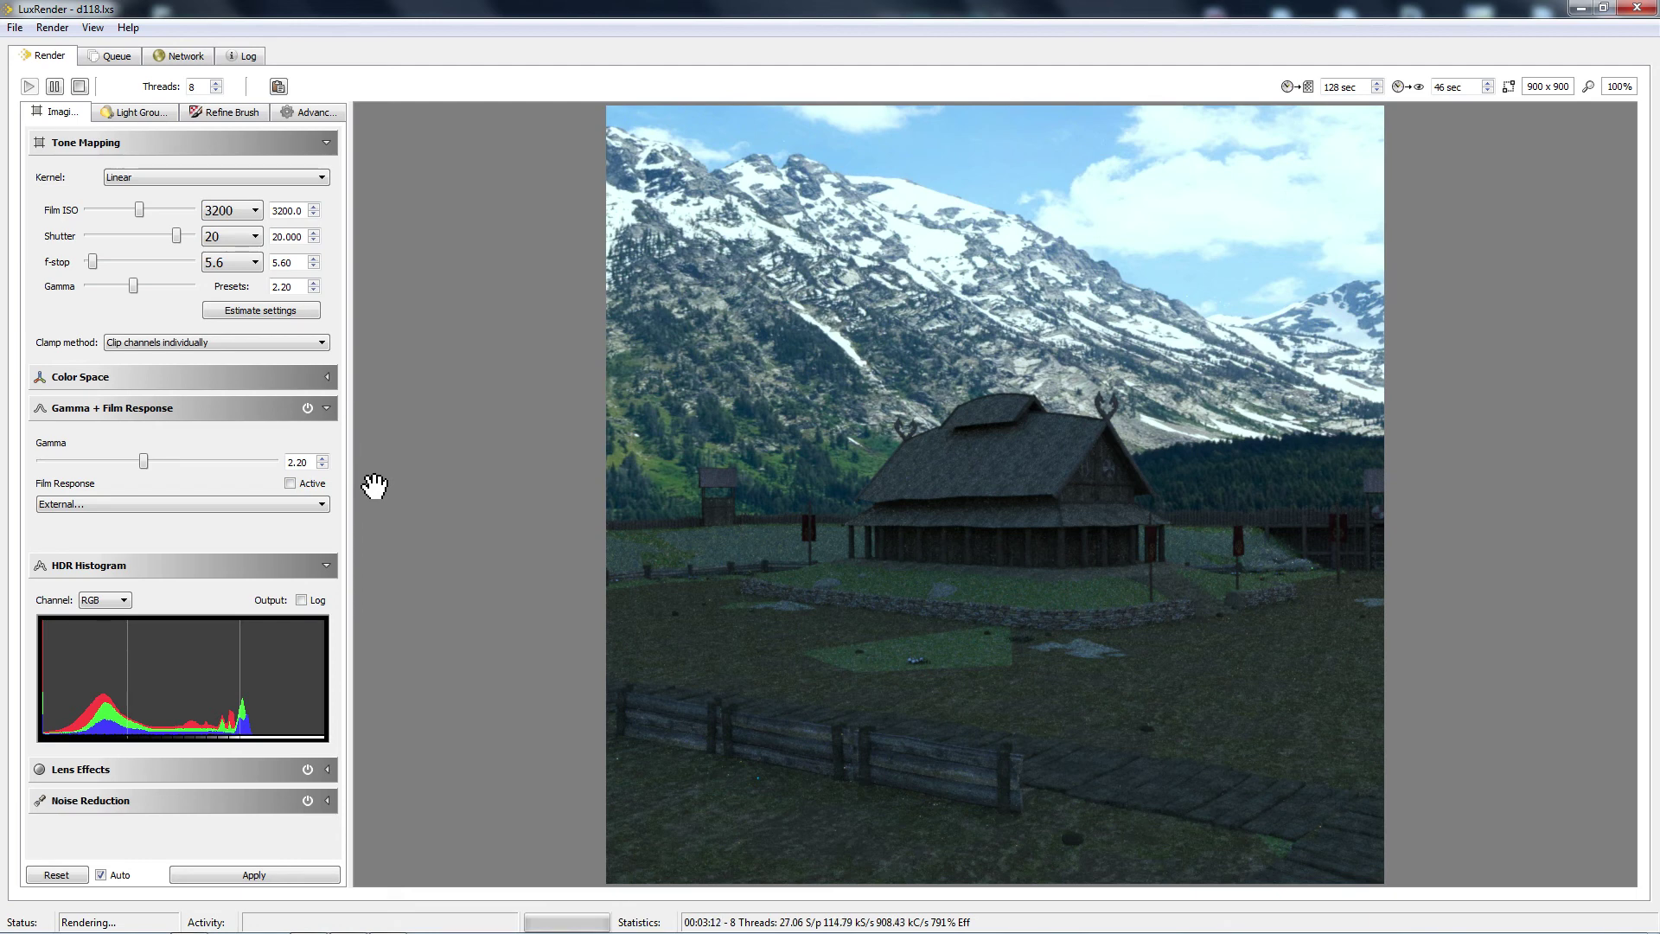
pyautogui.click(315, 507)
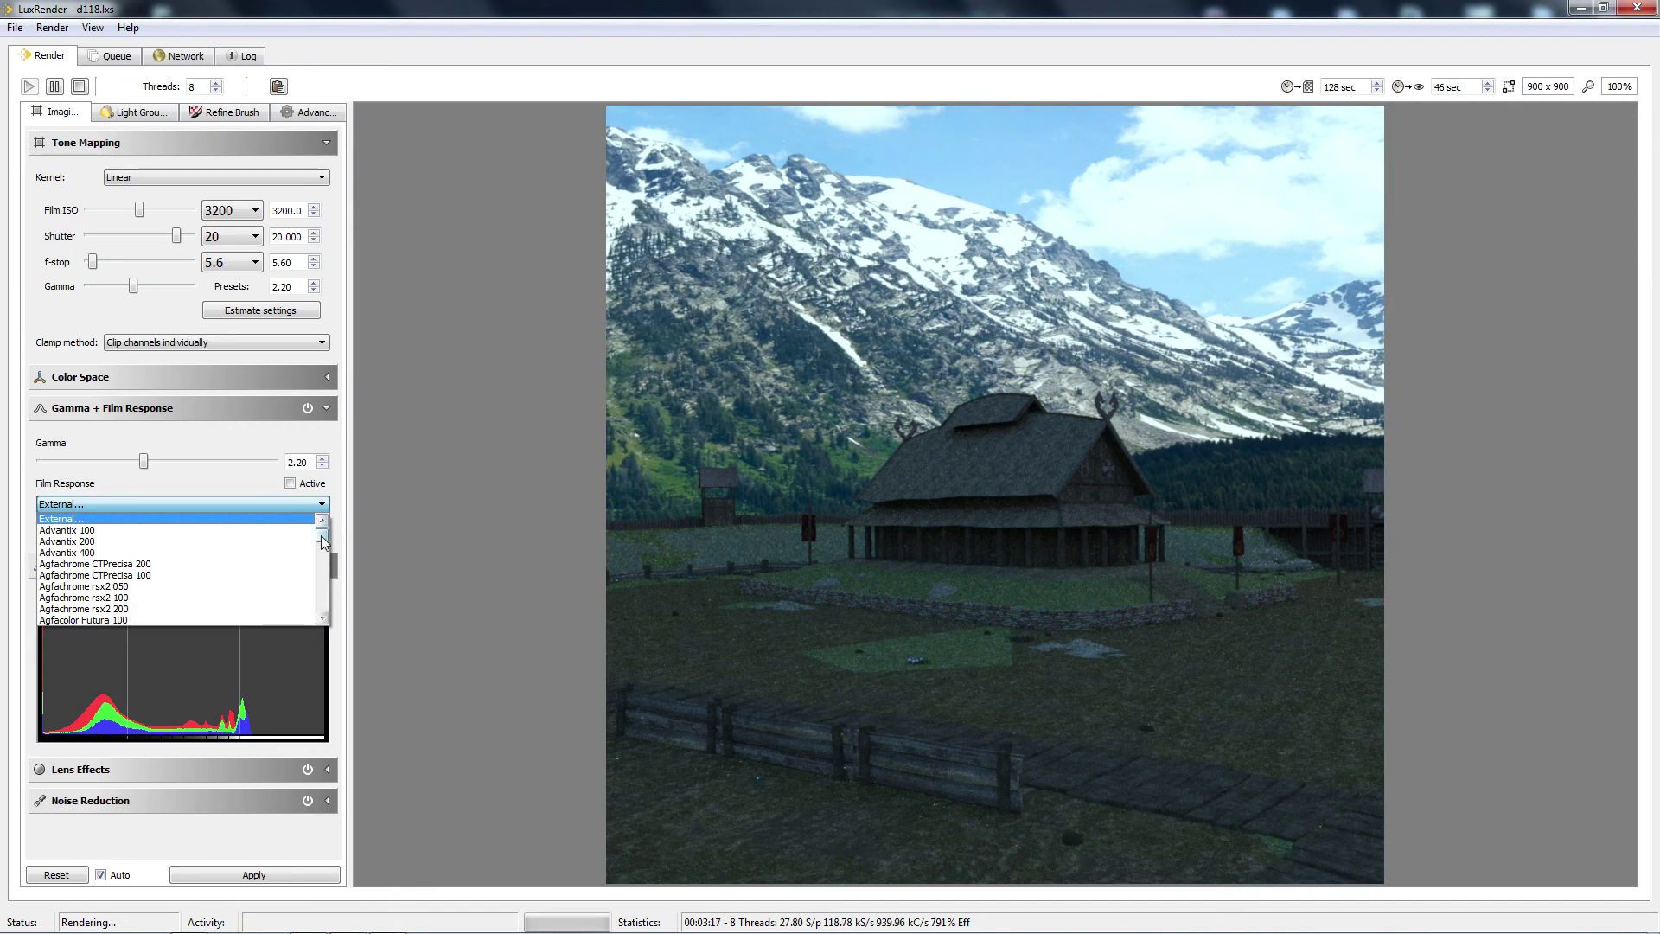
pyautogui.moveTo(323, 537); pyautogui.dragTo(328, 531)
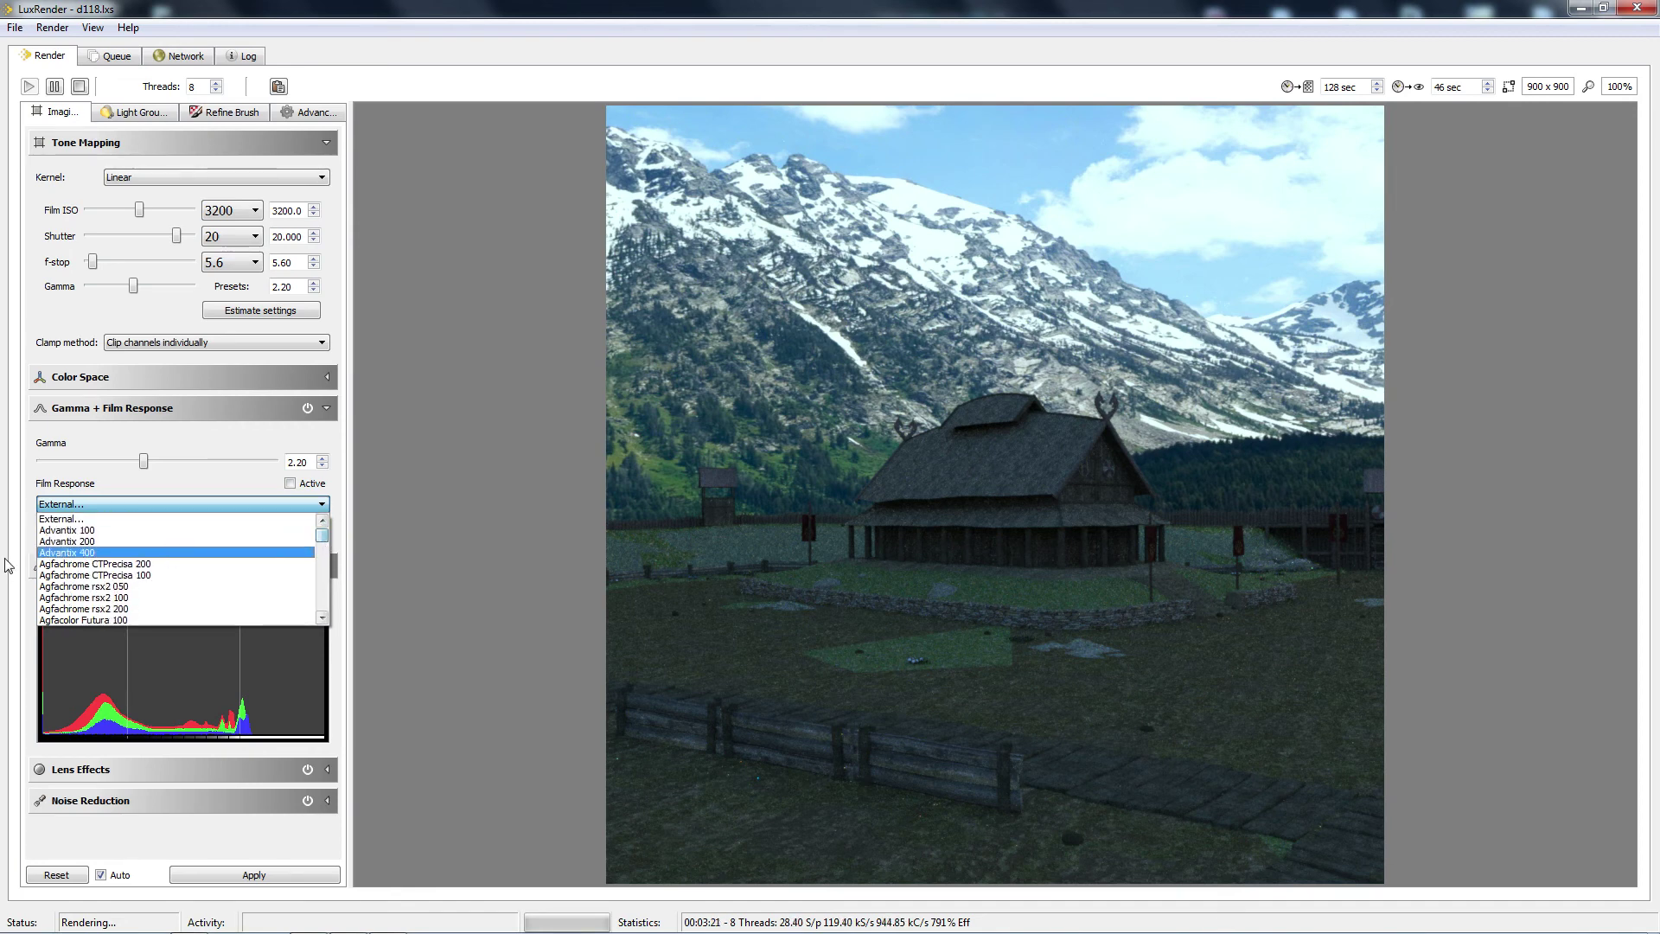
pyautogui.click(84, 554)
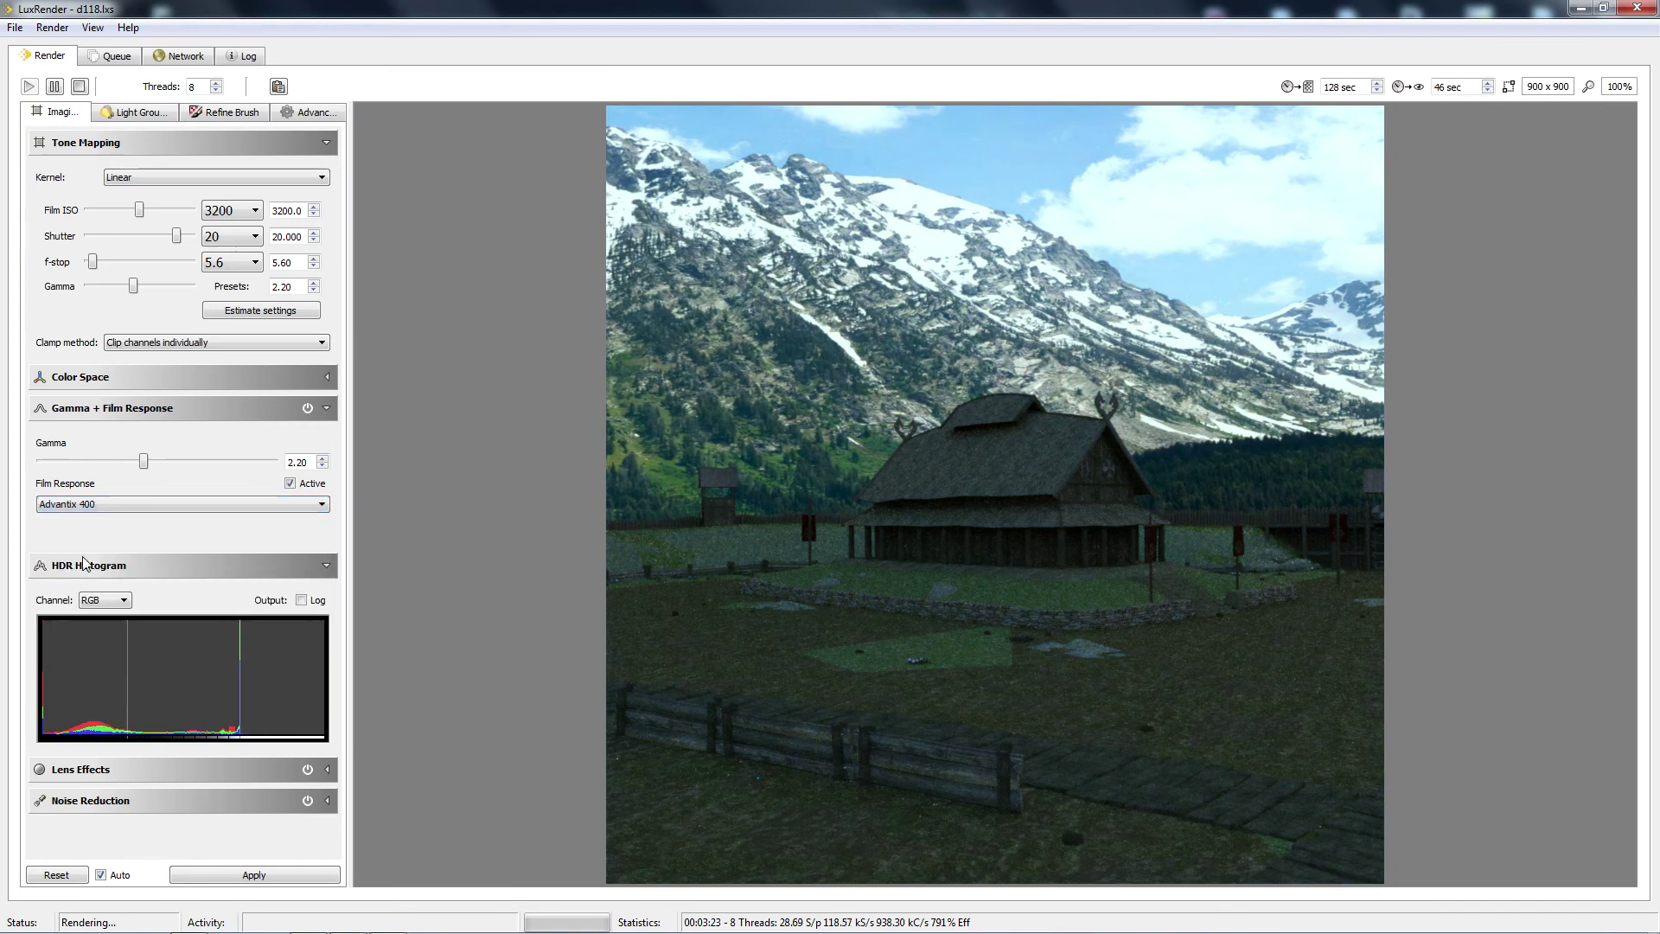
pyautogui.click(241, 505)
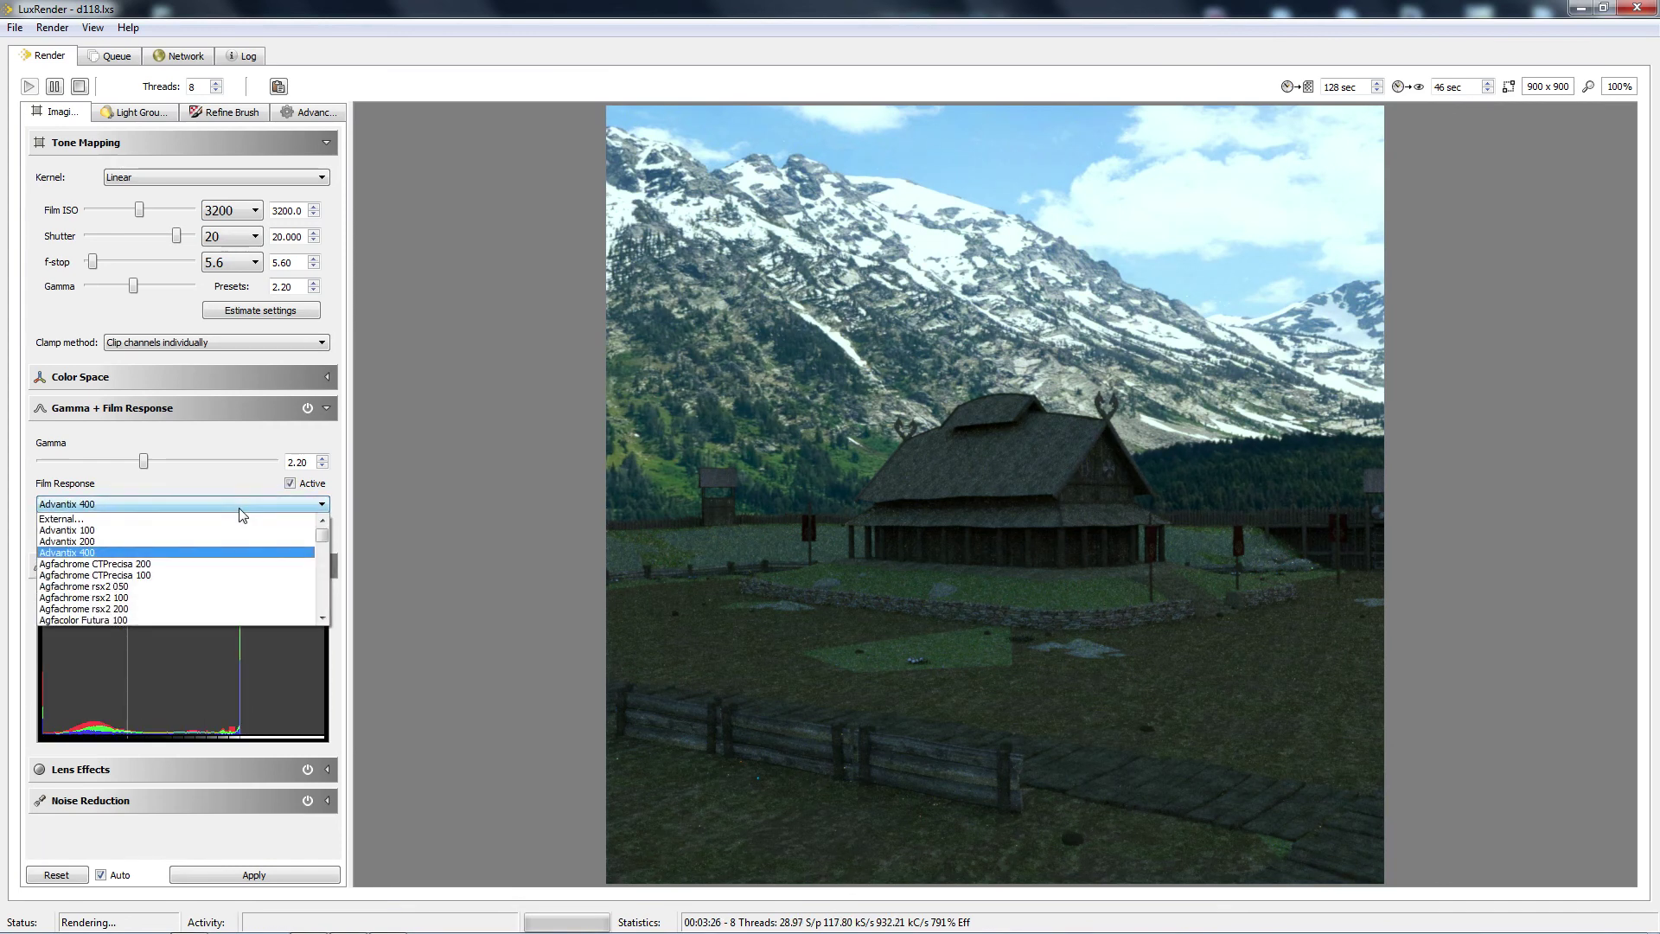
pyautogui.click(141, 565)
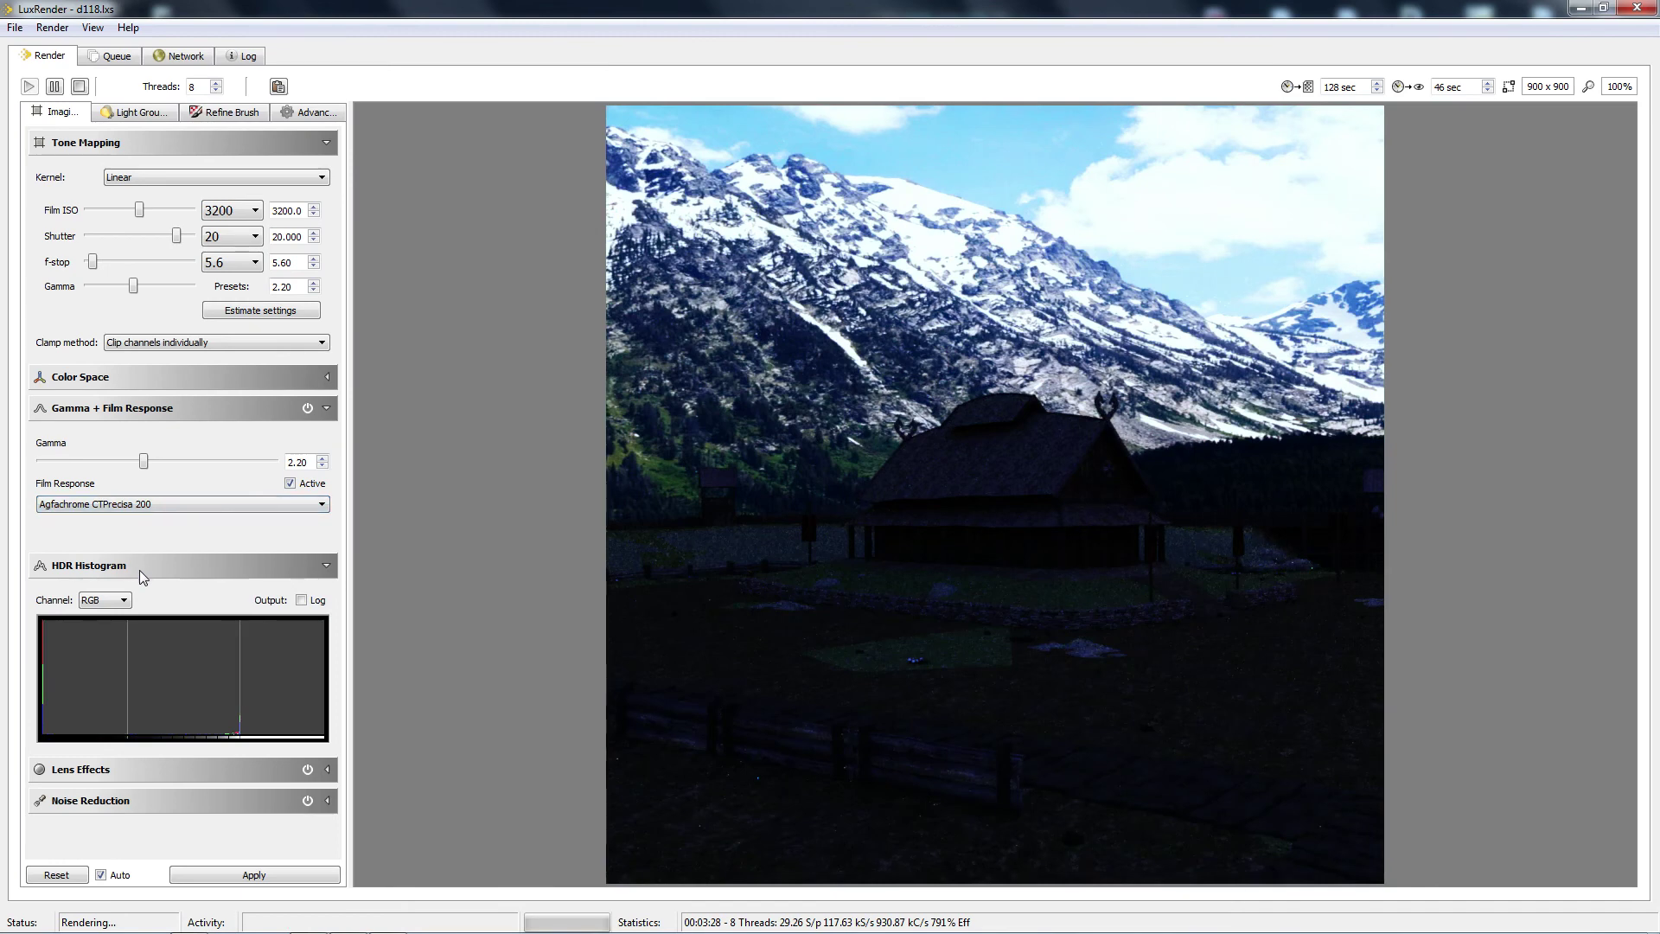
# Set the film response gamma to 2.50 and browse the Agfacolor film response presets.
pyautogui.doubleClick(299, 460)
pyautogui.write('2.5')
pyautogui.press('Return')
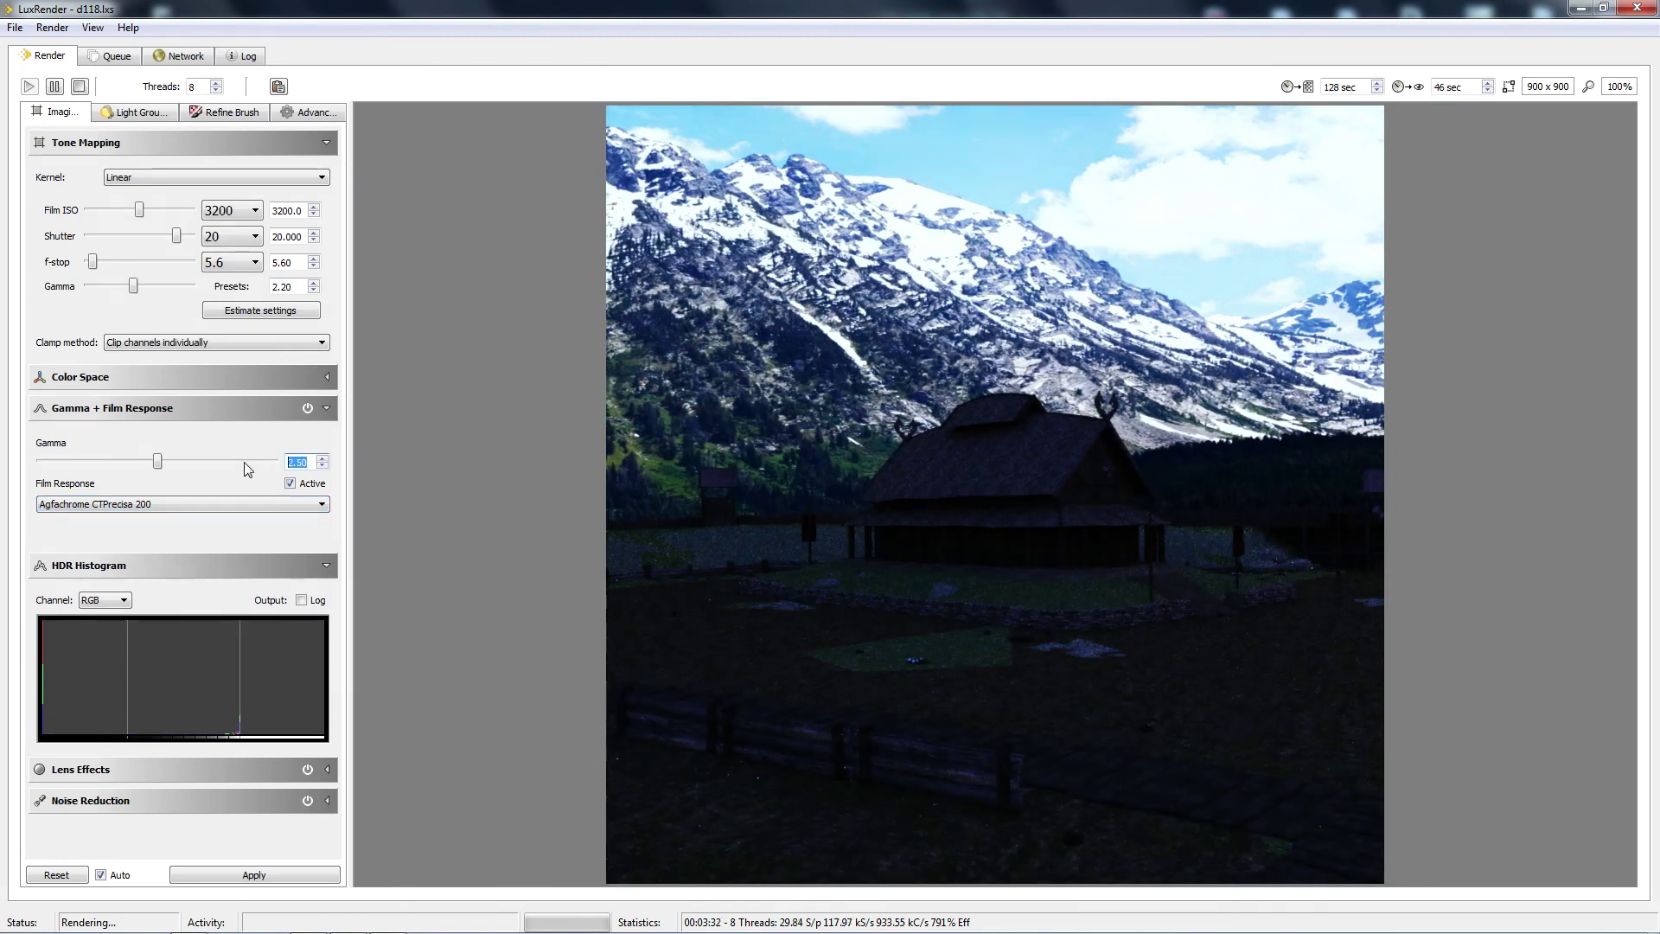
pyautogui.click(319, 504)
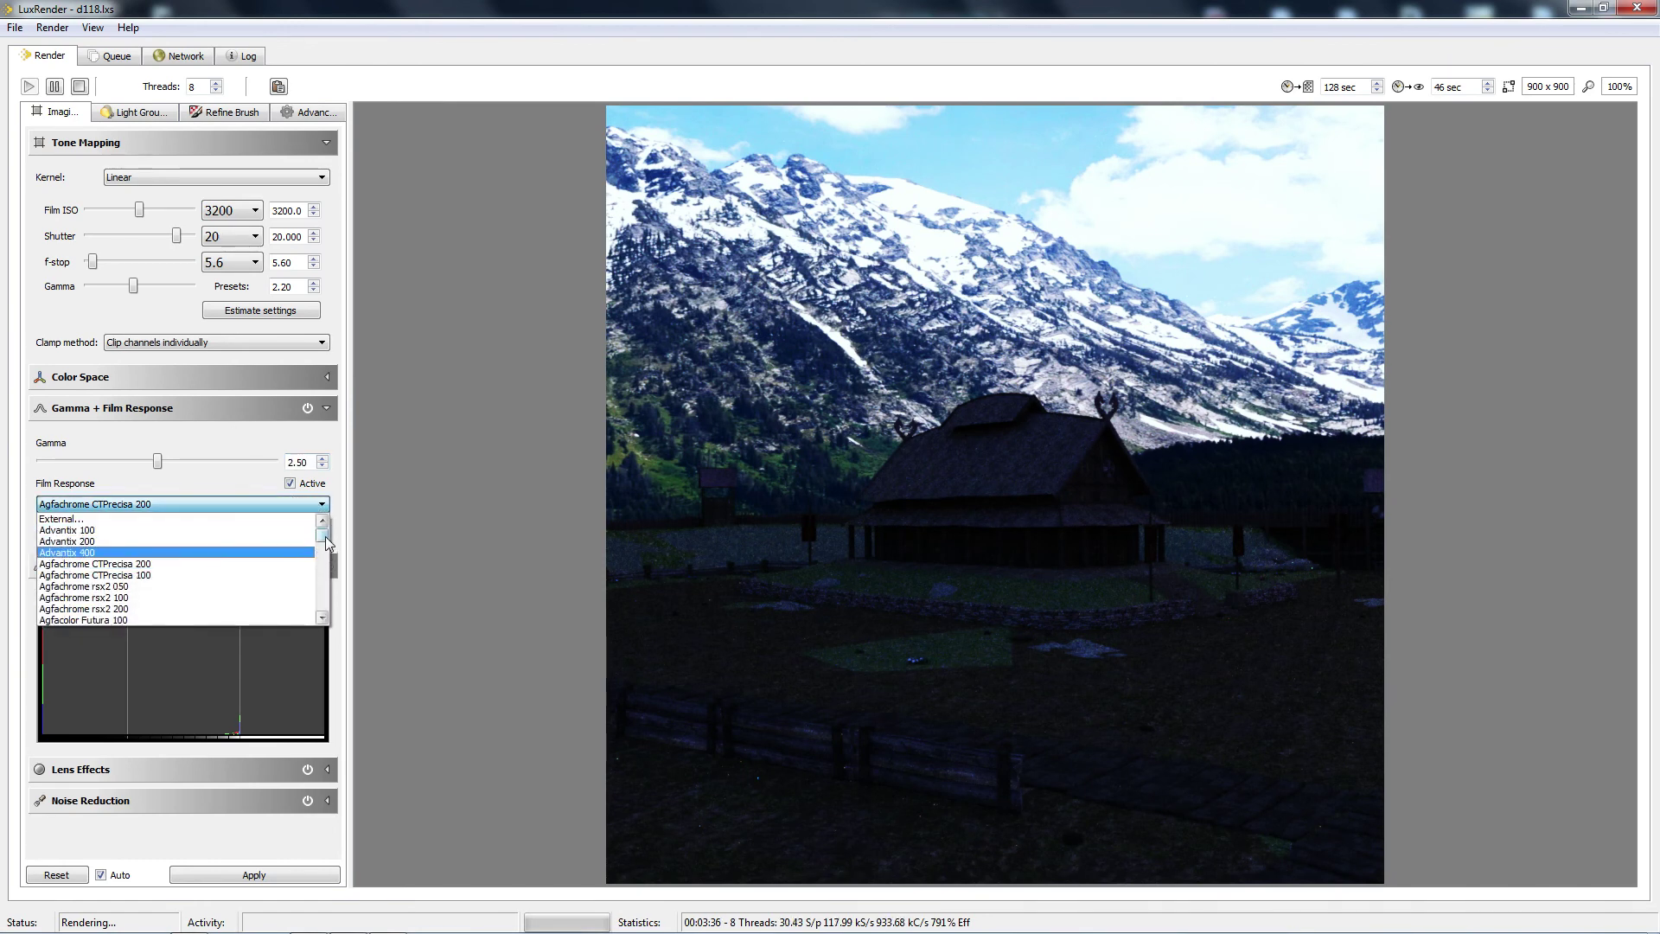
pyautogui.moveTo(327, 541); pyautogui.dragTo(325, 566)
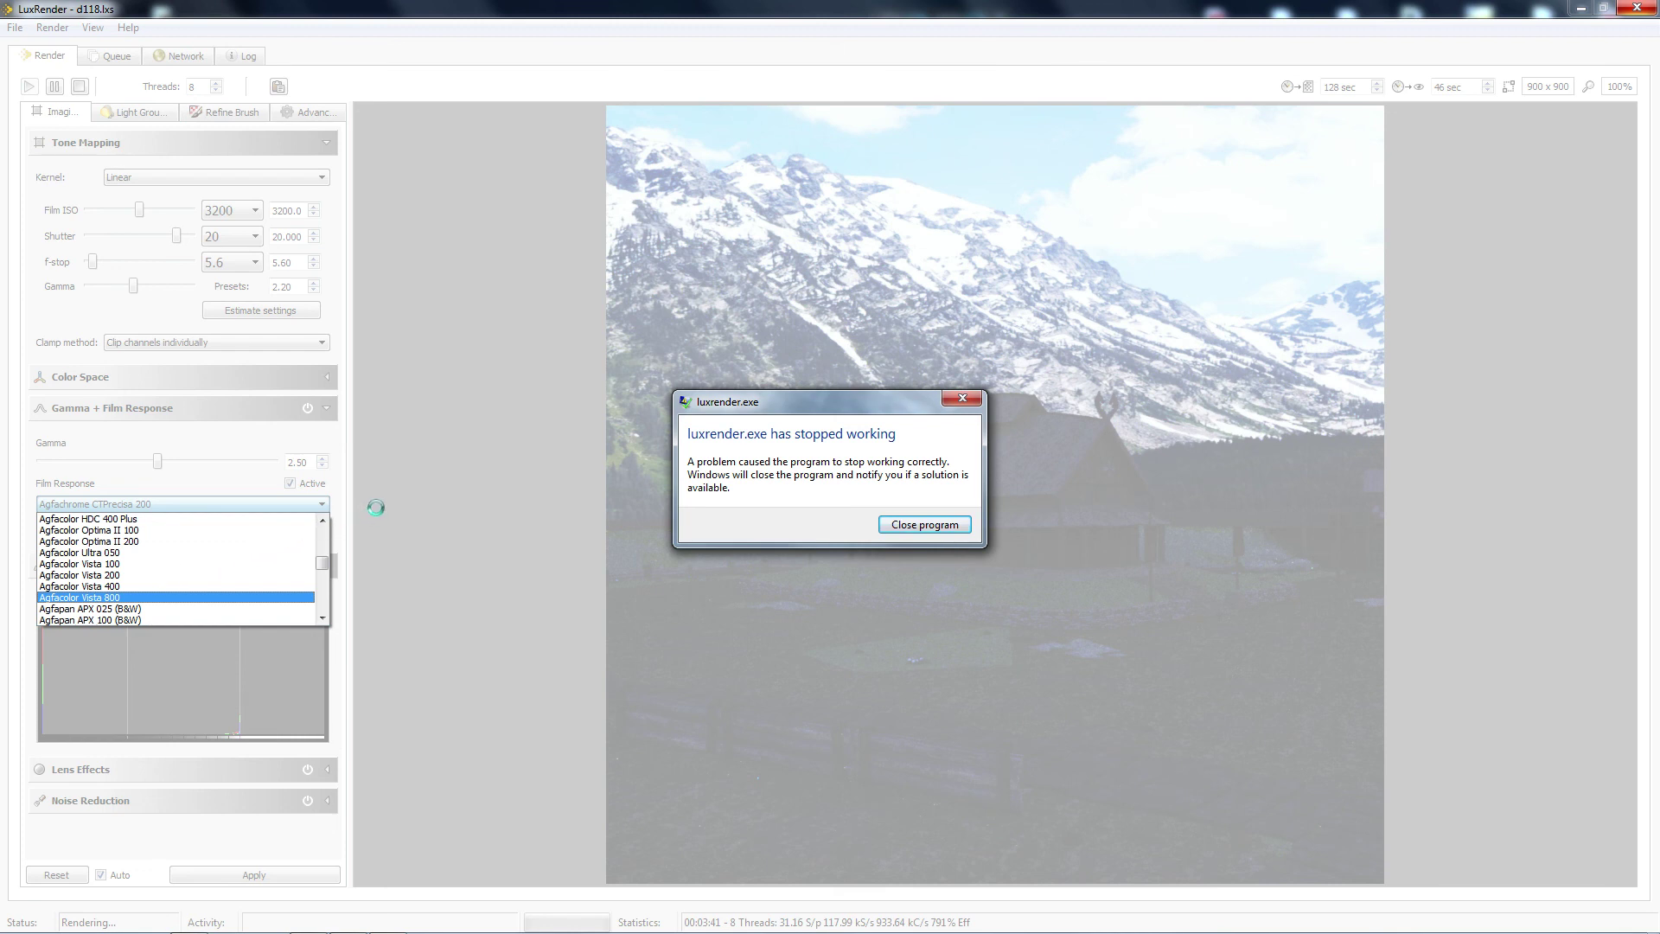
# Close the stopped LuxRender program and minimize the DAZ Studio window.
pyautogui.click(920, 529)
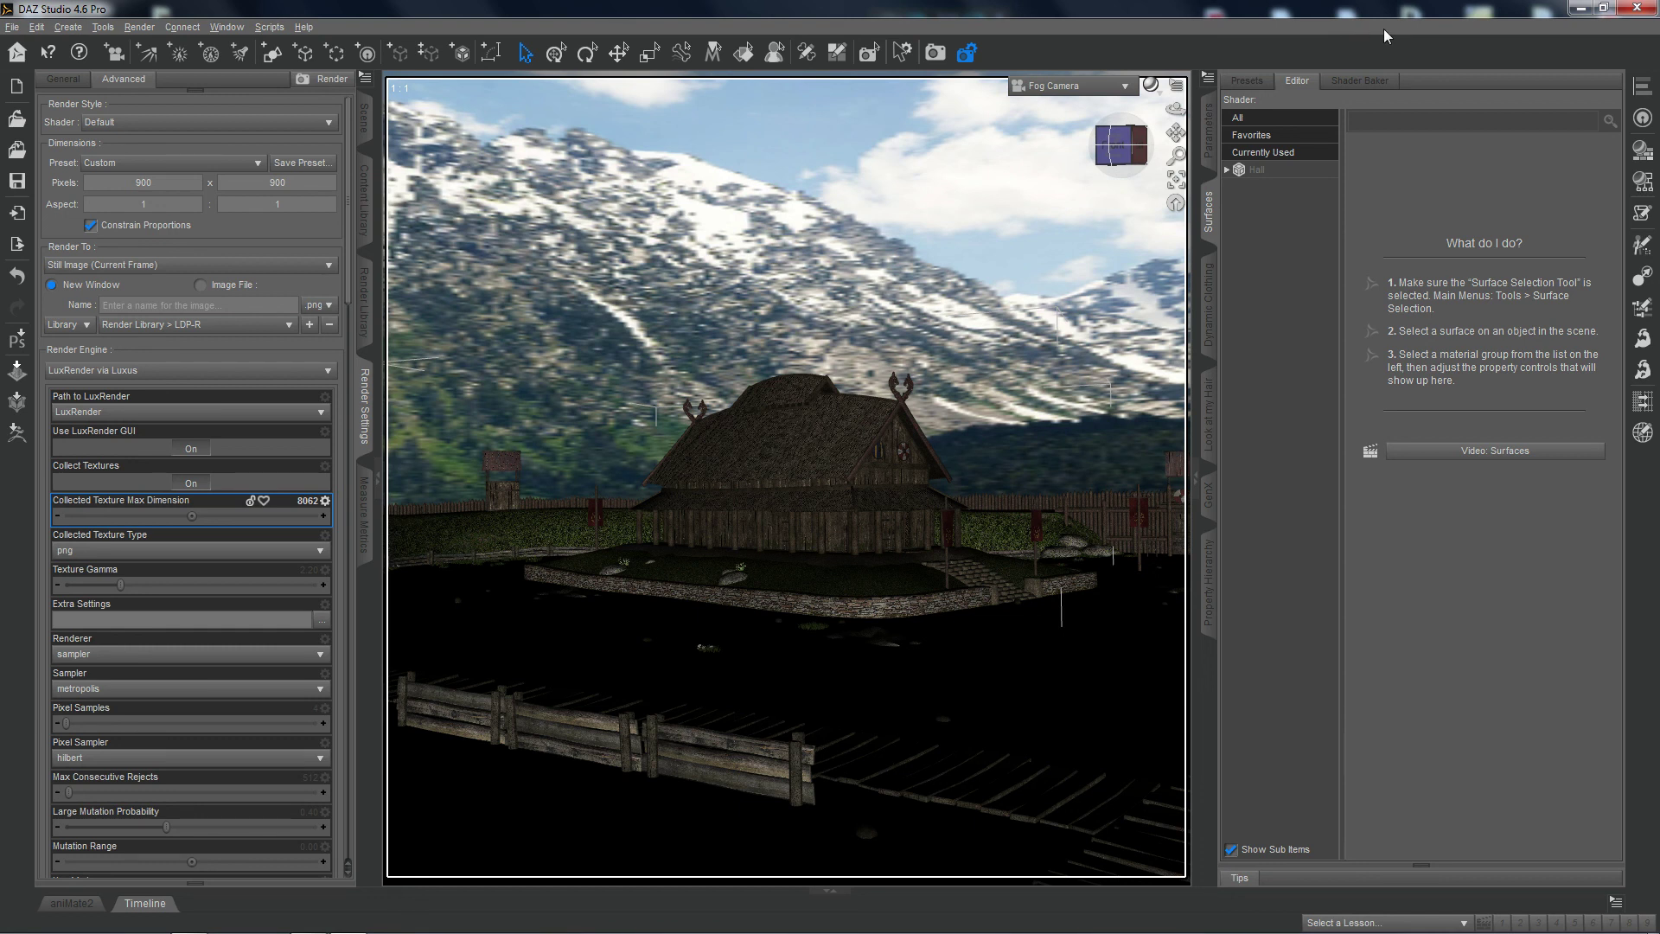
pyautogui.click(1581, 10)
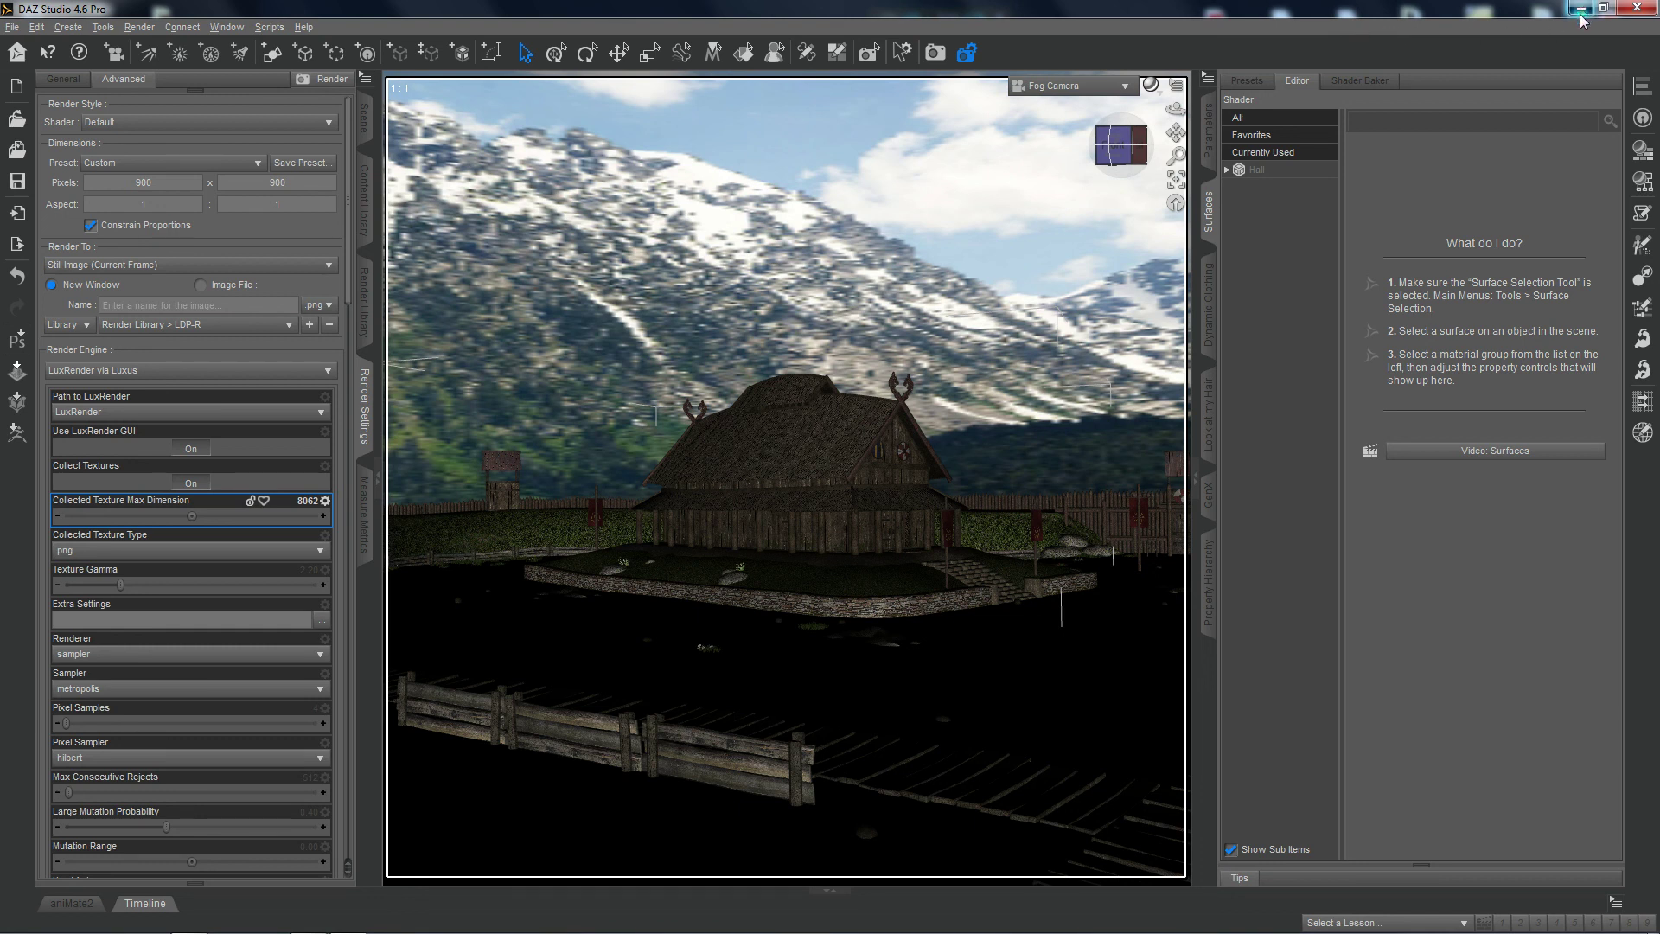